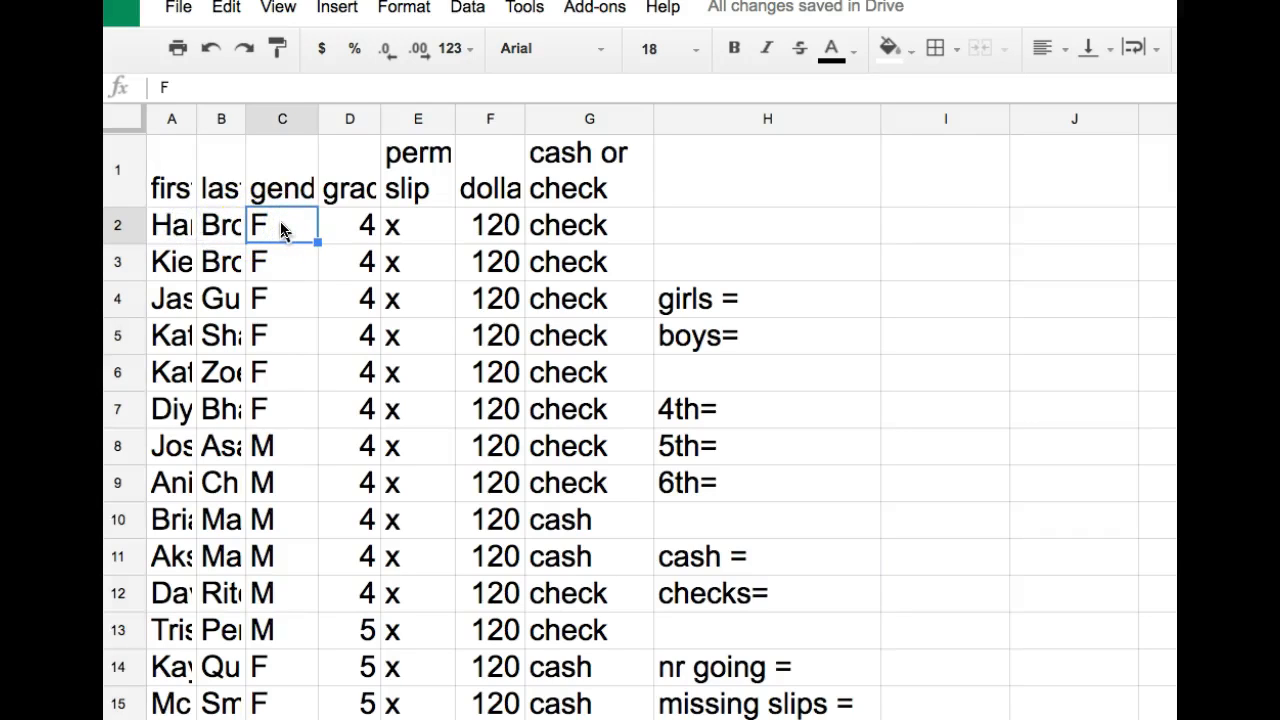
- Examine the gender and permission slip columns of the student list from the header to the last filled row
{"action": "key", "text": "Down"}
{"action": "key", "text": "Down"}
{"action": "key", "text": "Down"}
{"action": "key", "text": "Down"}
{"action": "key", "text": "Down"}
{"action": "key", "text": "Down"}
{"action": "key", "text": "Down"}
{"action": "key", "text": "Down"}
{"action": "key", "text": "Down"}
{"action": "key", "text": "Down"}
{"action": "key", "text": "Down"}
{"action": "key", "text": "Down"}
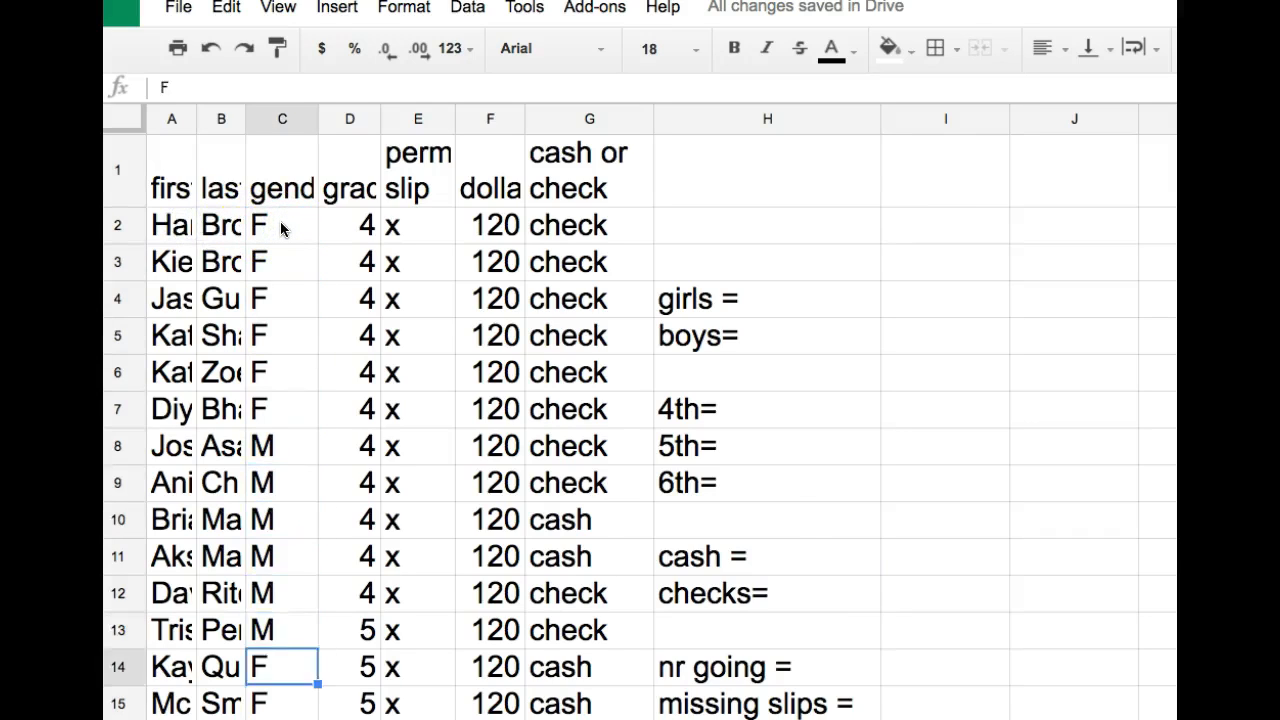
{"action": "key", "text": "Down"}
{"action": "key", "text": "Down"}
{"action": "key", "text": "Down"}
{"action": "key", "text": "Down"}
{"action": "key", "text": "Down"}
{"action": "key", "text": "Down"}
{"action": "key", "text": "Down"}
{"action": "key", "text": "Down"}
{"action": "key", "text": "Down"}
{"action": "key", "text": "Down"}
{"action": "key", "text": "Down"}
{"action": "key", "text": "Down"}
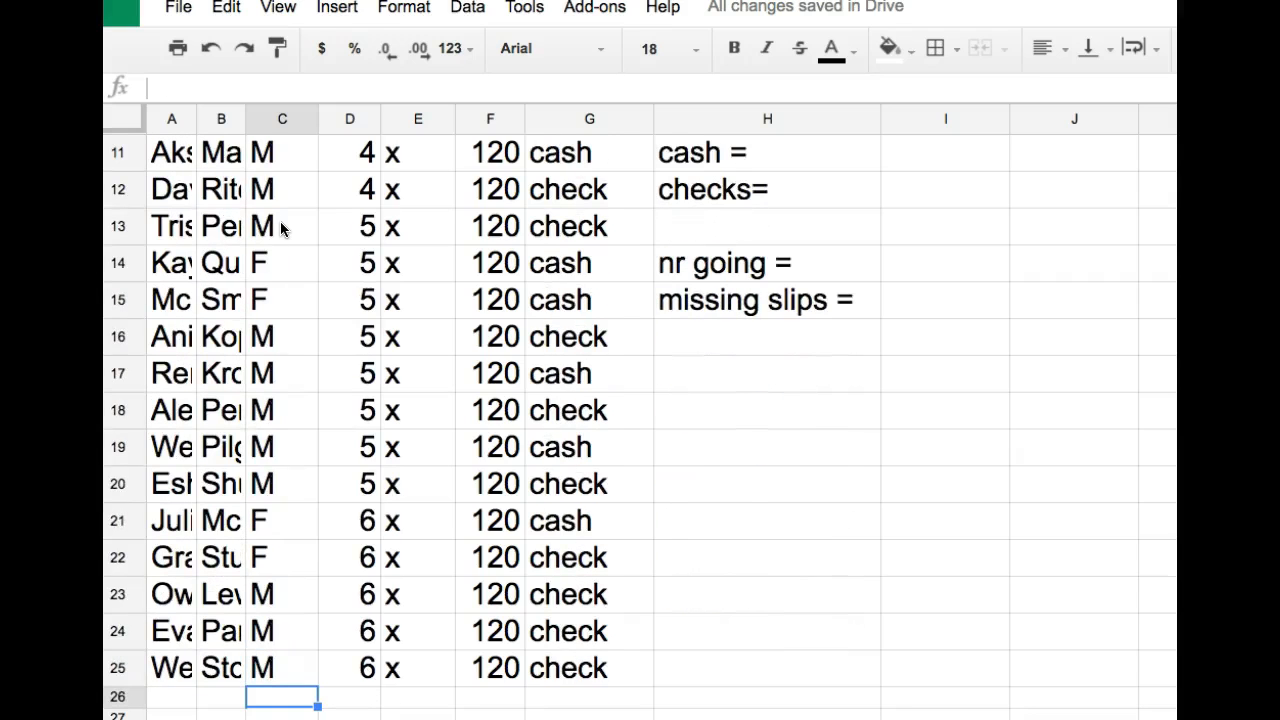
{"action": "left_click", "coordinate": [296, 163]}
{"action": "key", "text": "Up"}
{"action": "key", "text": "Up"}
{"action": "key", "text": "Up"}
{"action": "key", "text": "Up"}
{"action": "key", "text": "Up"}
{"action": "key", "text": "Up"}
{"action": "key", "text": "Up"}
{"action": "key", "text": "Up"}
{"action": "key", "text": "Up"}
{"action": "key", "text": "Up"}
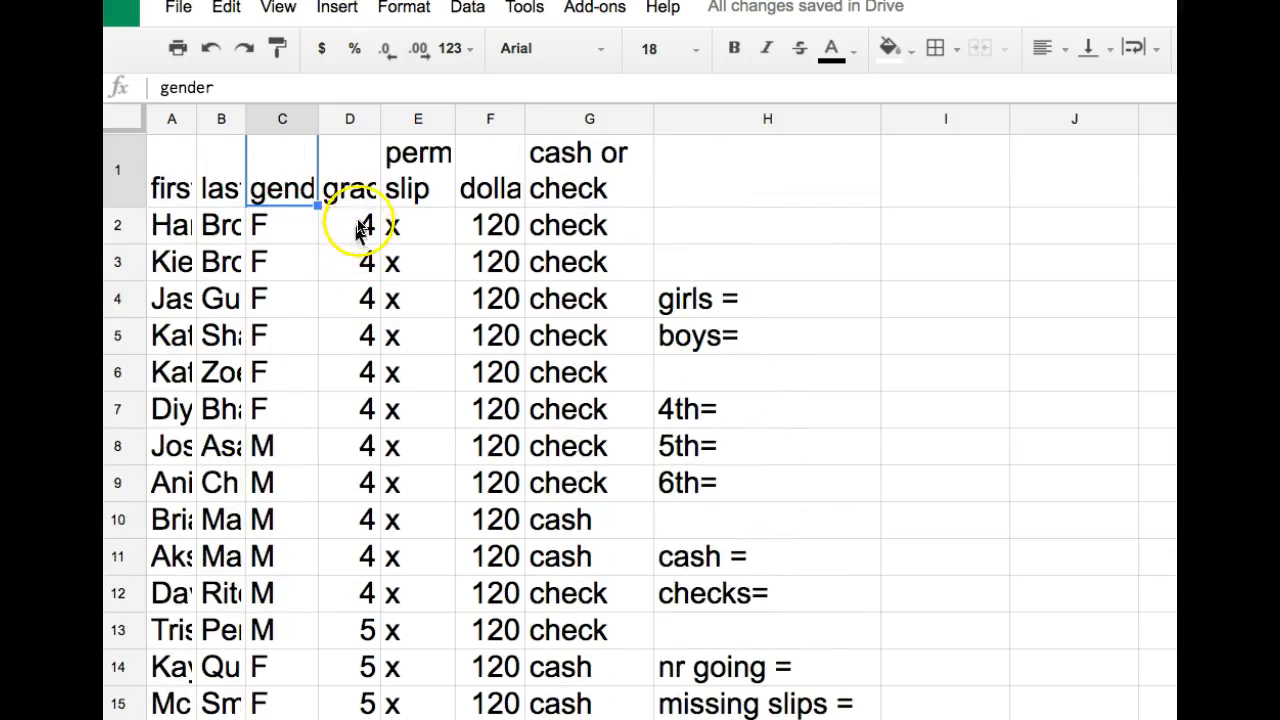
{"action": "left_click", "coordinate": [407, 226]}
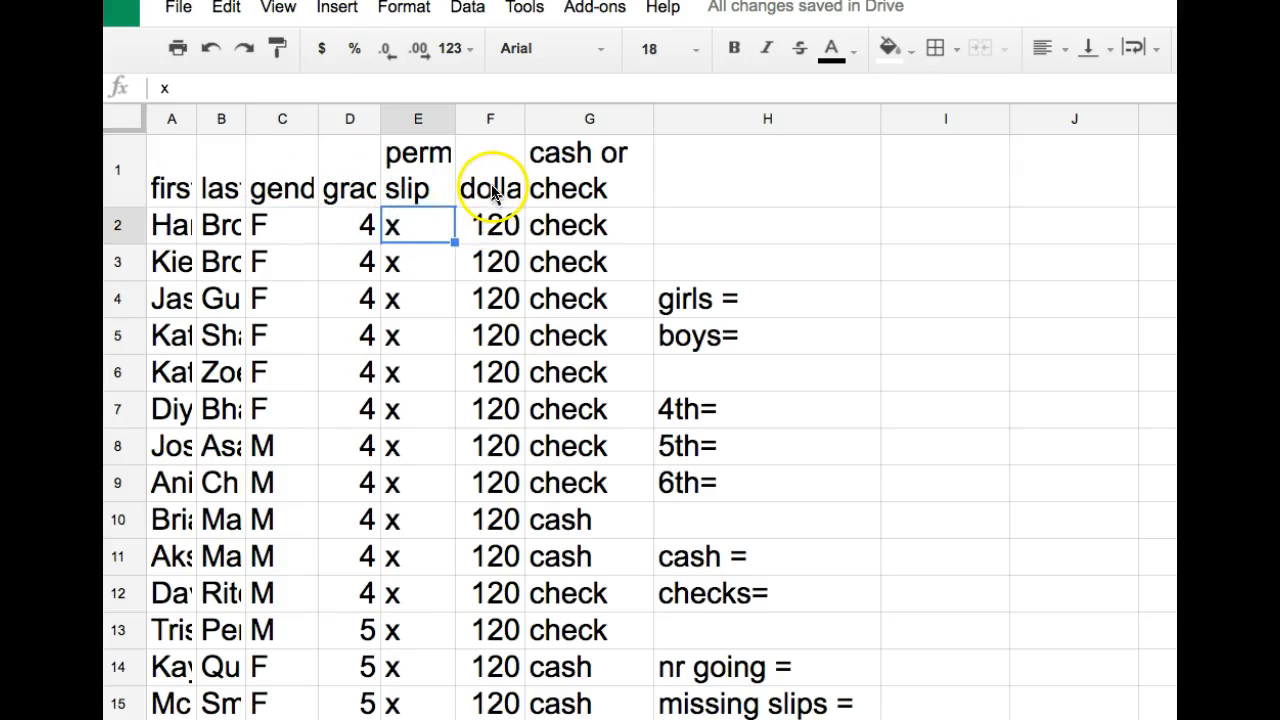
{"action": "scroll", "coordinate": [410, 617], "scroll_direction": "down", "scroll_amount": 3}
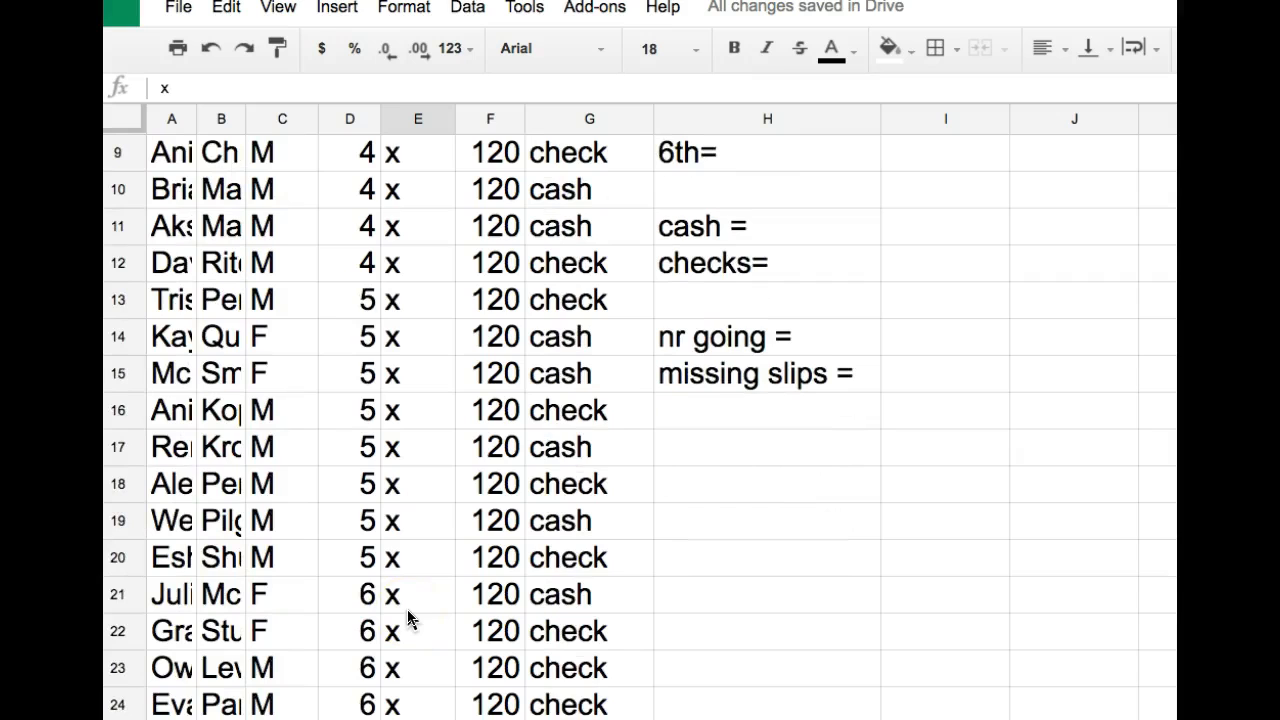
{"action": "scroll", "coordinate": [390, 495], "scroll_direction": "up", "scroll_amount": 3}
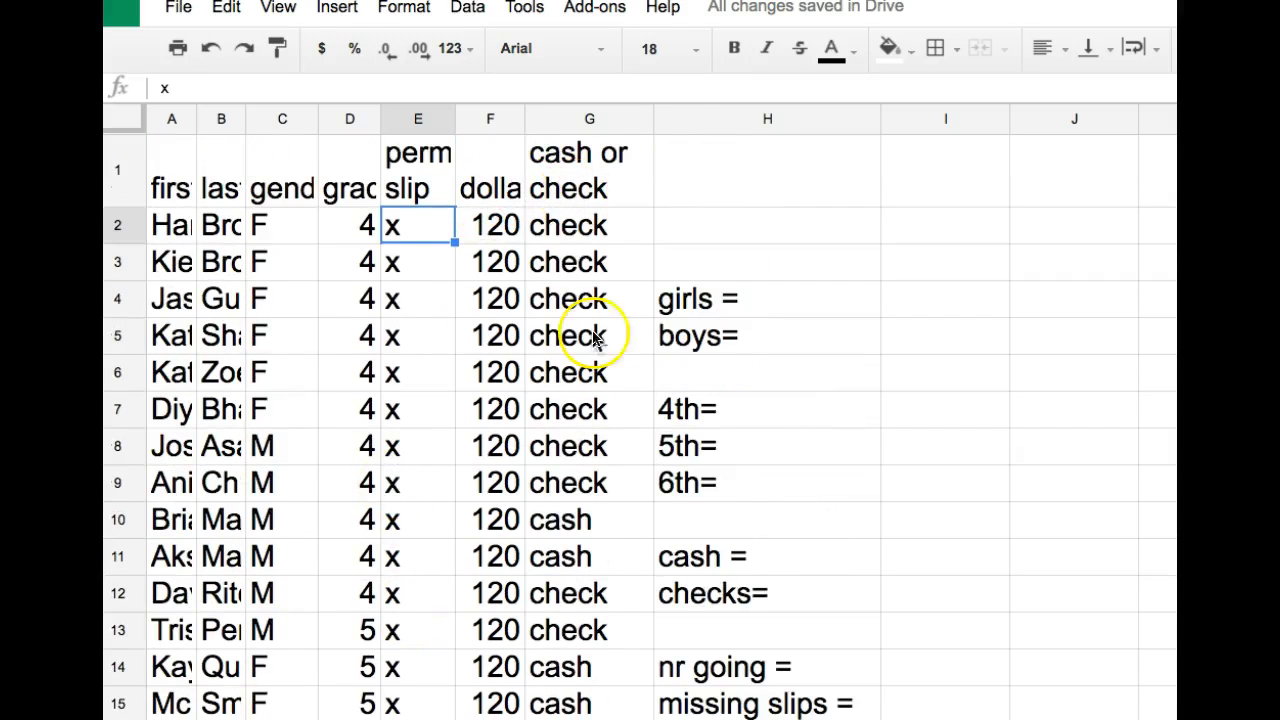
- Enter the formula =countif(c$2:c$25,"F") in cell I4 to count the girls
{"action": "left_click", "coordinate": [905, 299]}
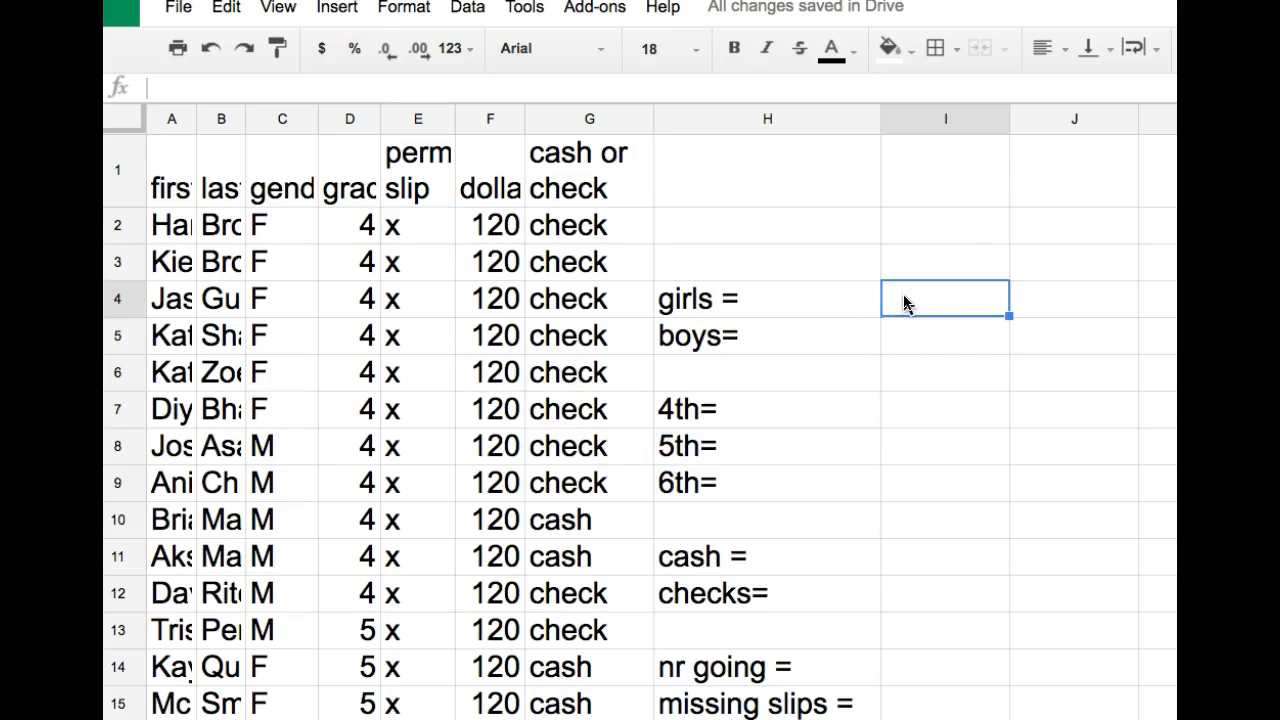
{"action": "type", "text": "="}
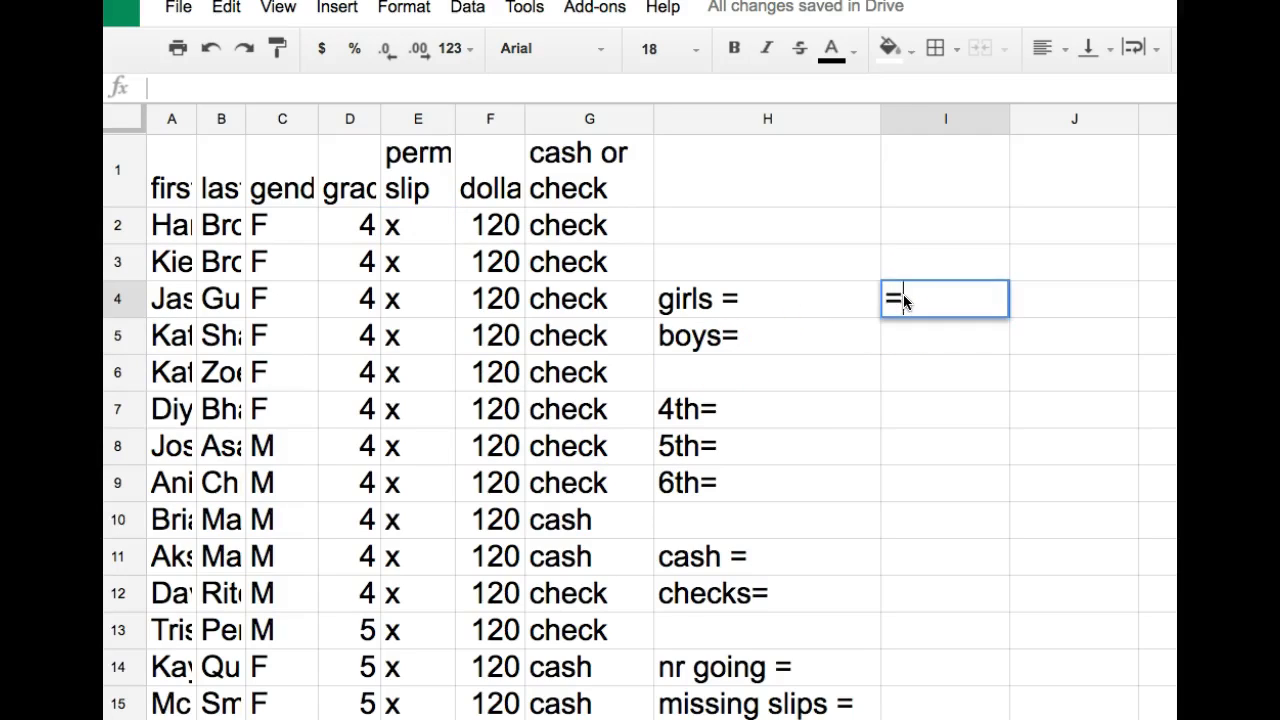
{"action": "type", "text": "countif"}
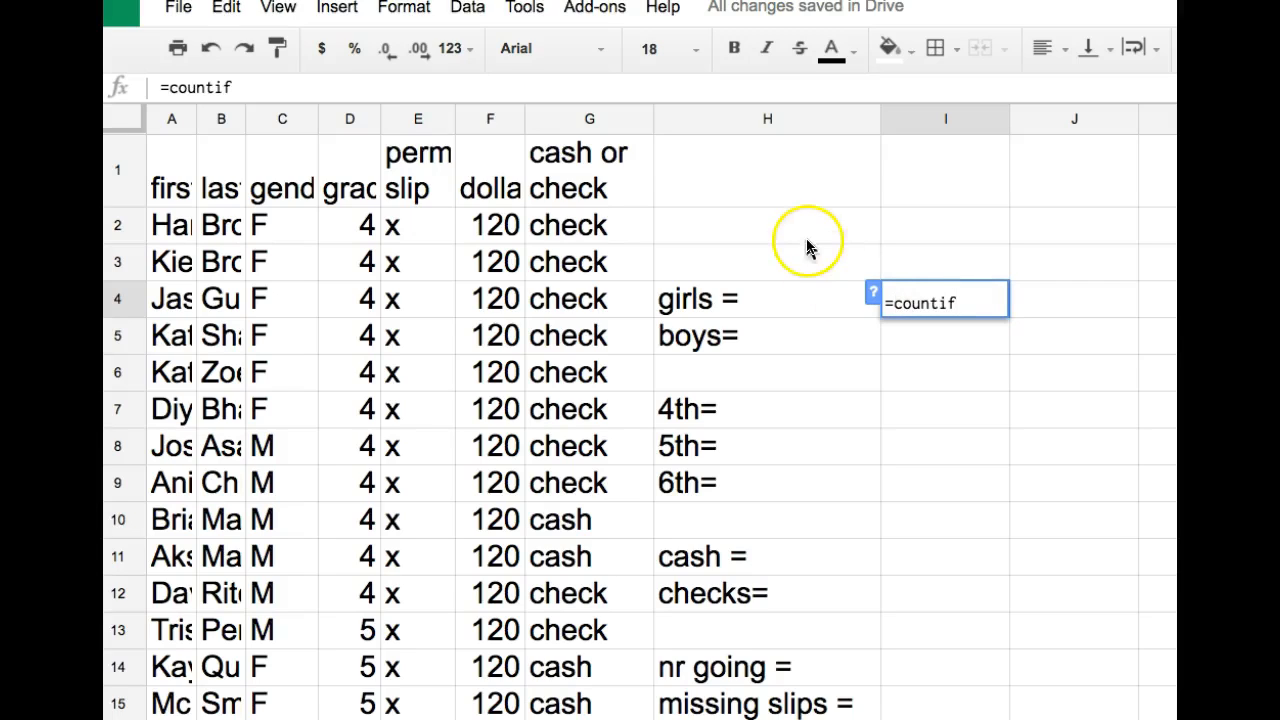
{"action": "left_click", "coordinate": [238, 90]}
{"action": "type", "text": "ountif("}
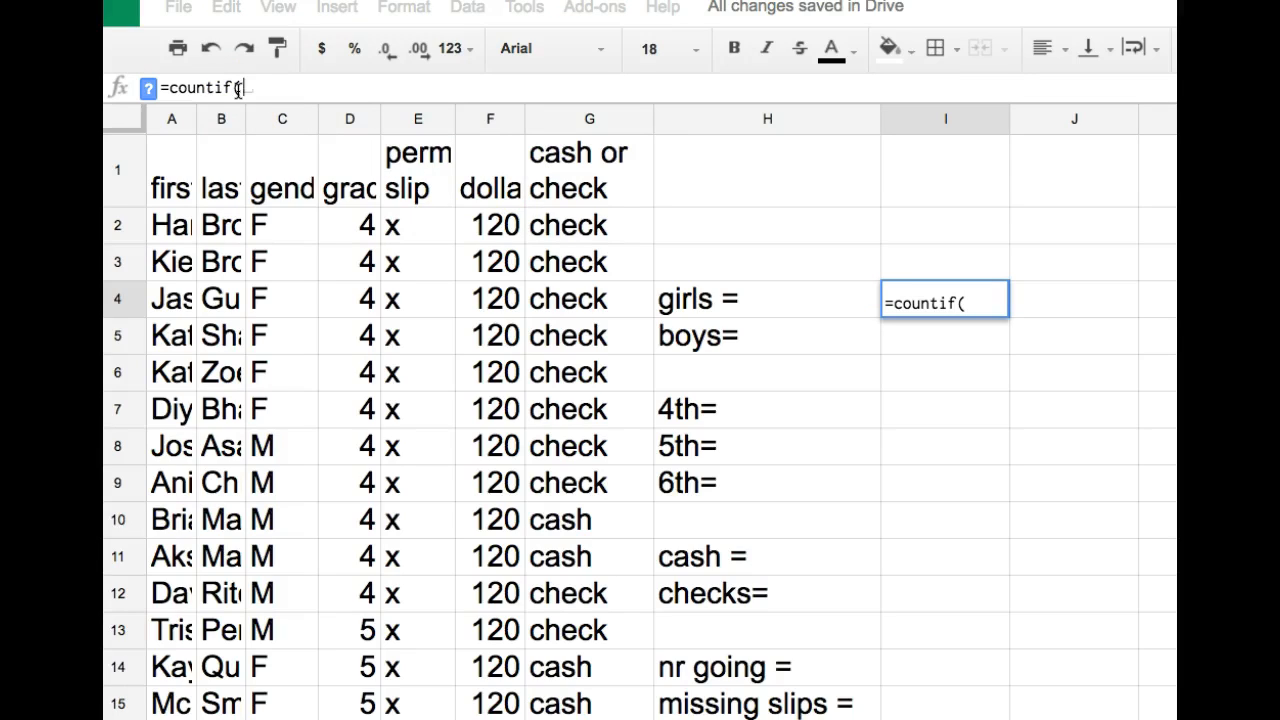
{"action": "type", "text": "c2"}
{"action": "key", "text": "BackSpace"}
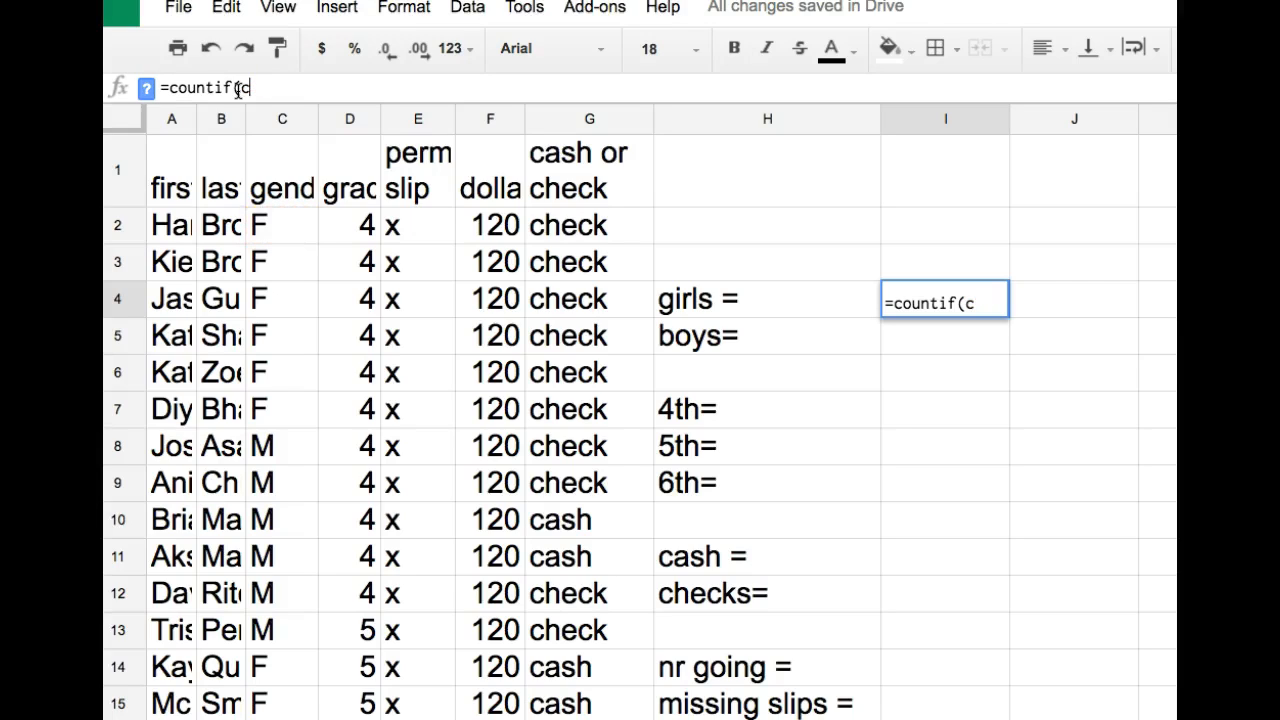
{"action": "type", "text": "$2:c"}
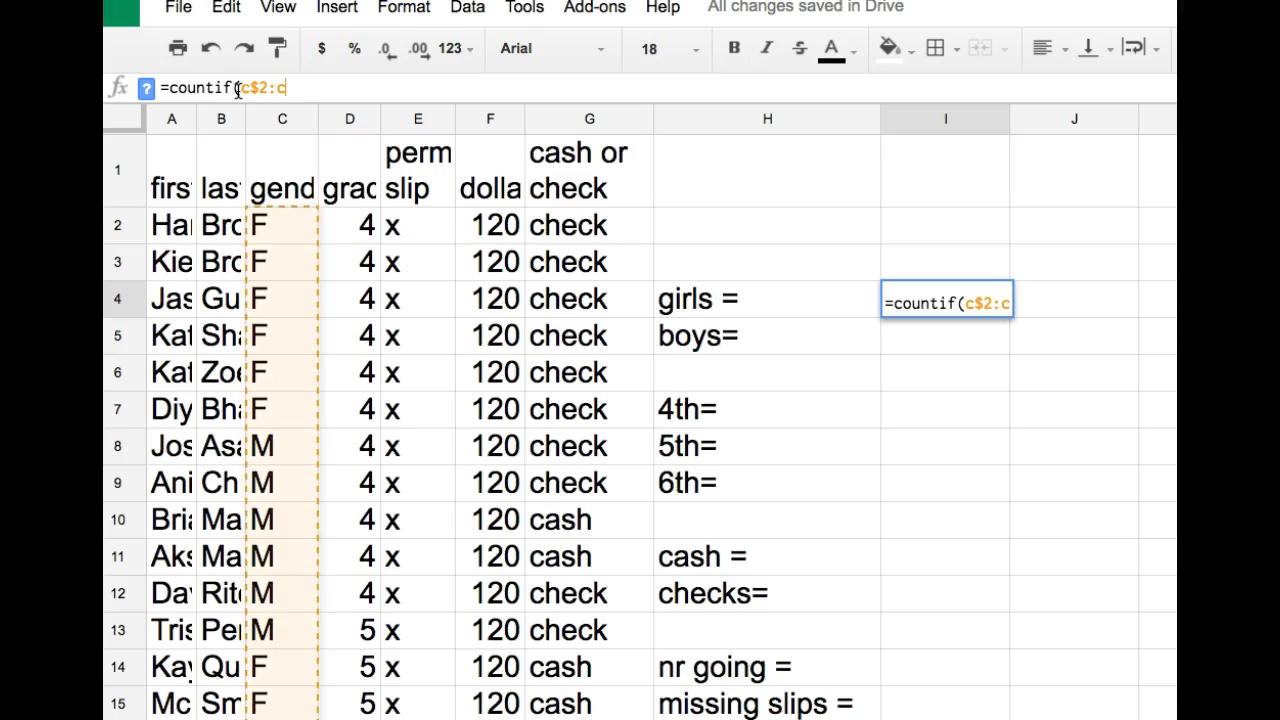
{"action": "type", "text": "$25"}
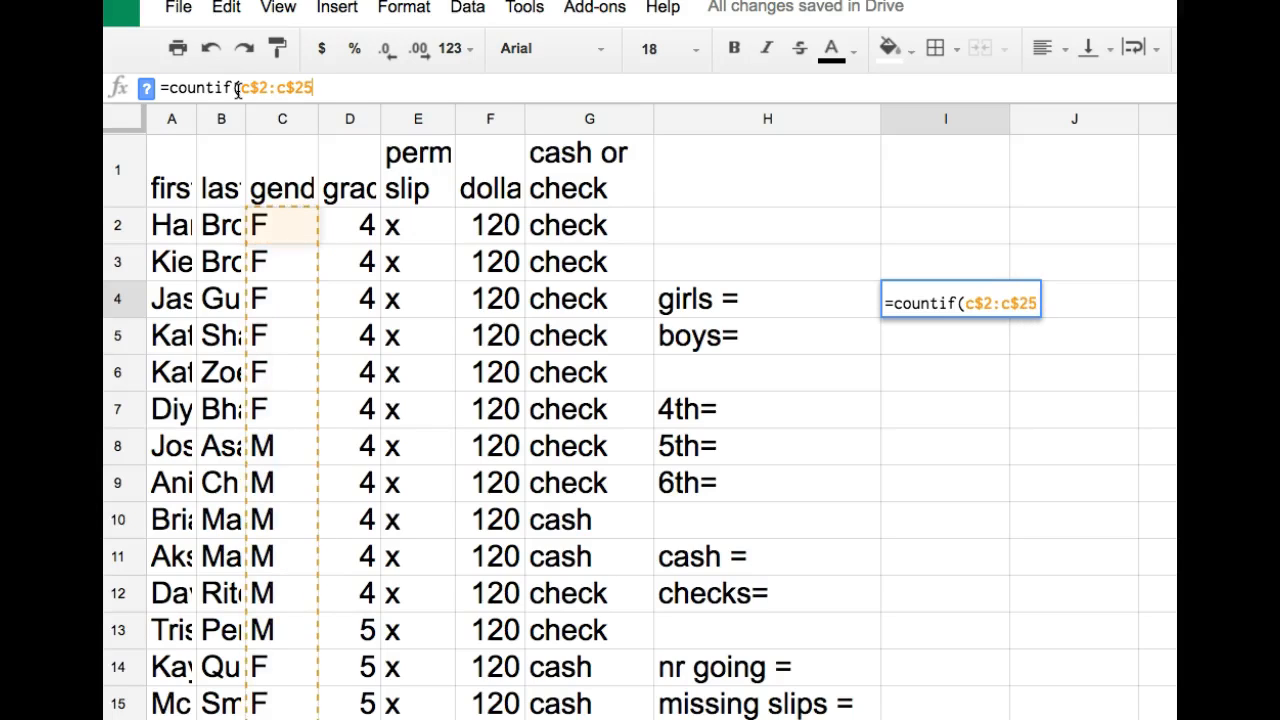
{"action": "type", "text": ",\""}
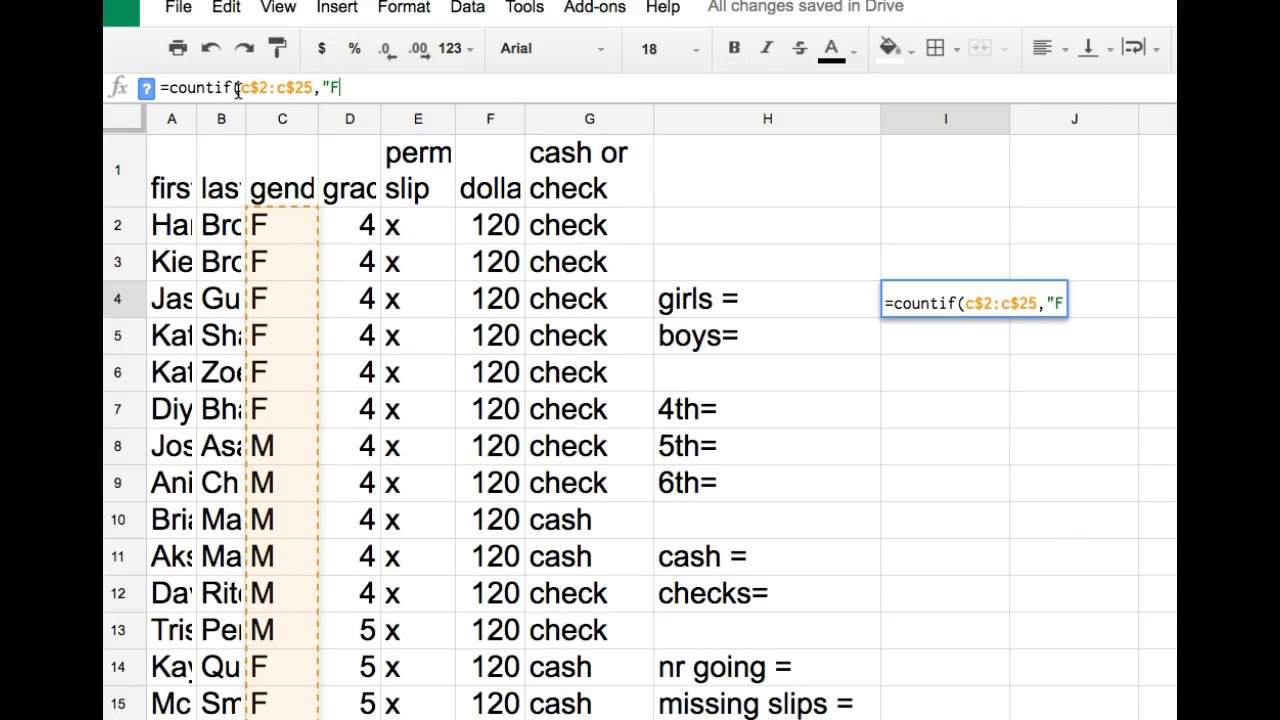
{"action": "type", "text": "F\")"}
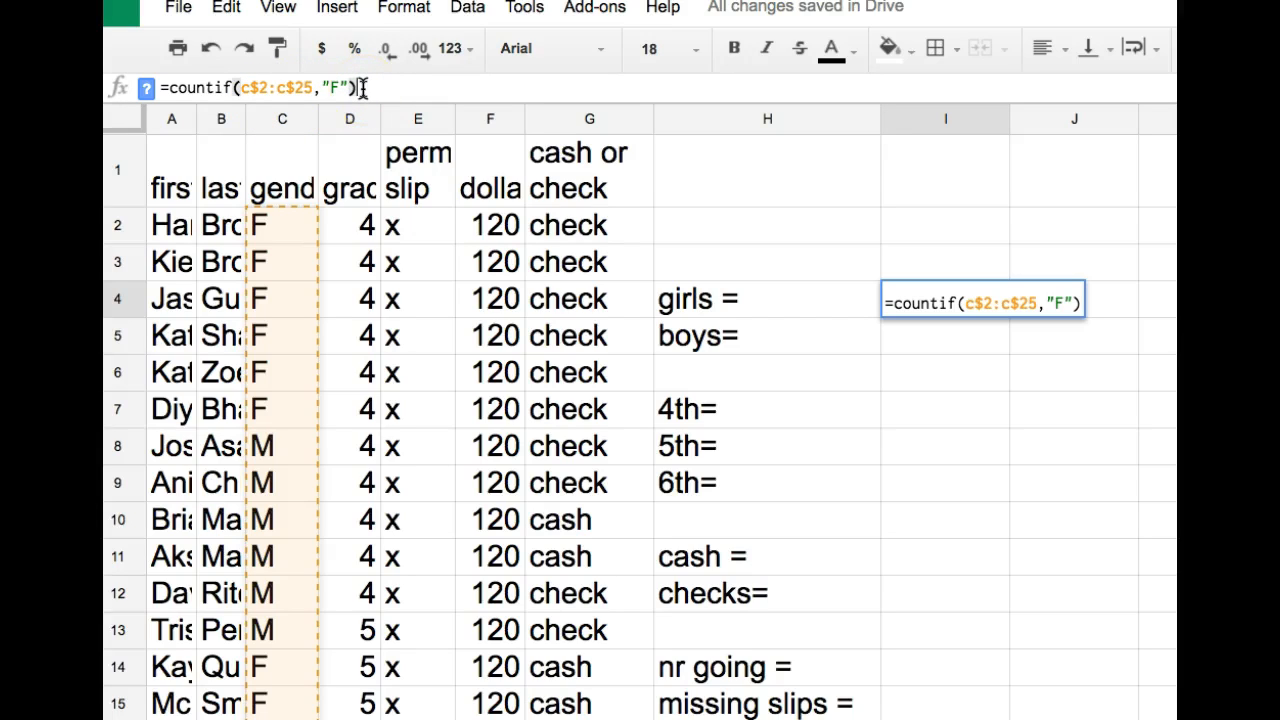
{"action": "key", "text": "Return"}
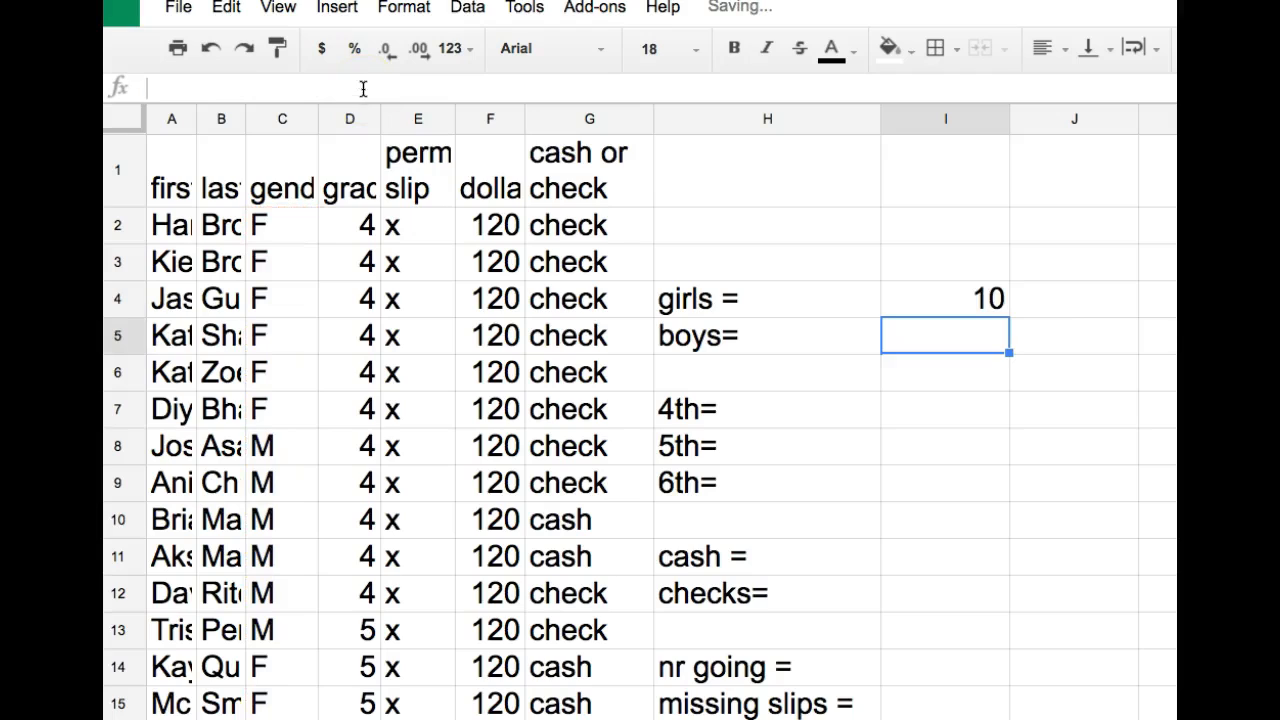
- Remove the dollar signs from the range in the I4 formula, making it =countif(C2:C25,"F")
{"action": "left_click", "coordinate": [906, 312]}
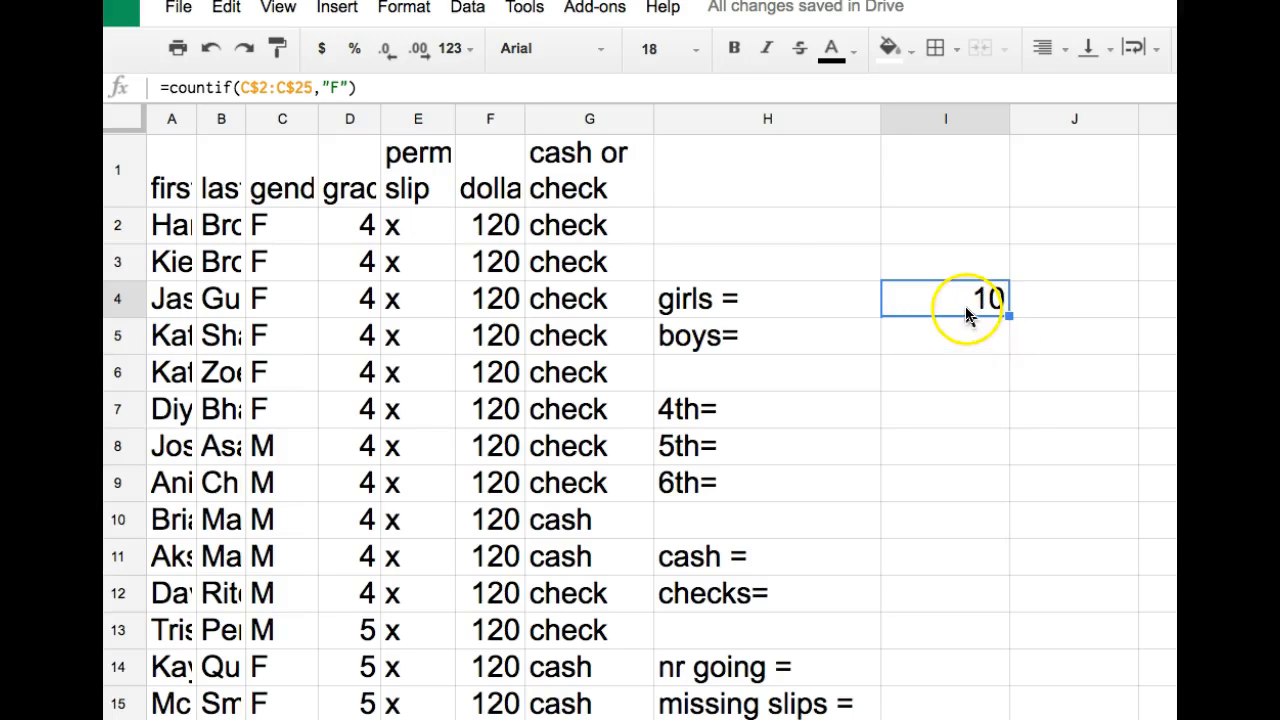
{"action": "left_click", "coordinate": [257, 89]}
{"action": "key", "text": "BackSpace"}
{"action": "left_click", "coordinate": [284, 87]}
{"action": "key", "text": "BackSpace"}
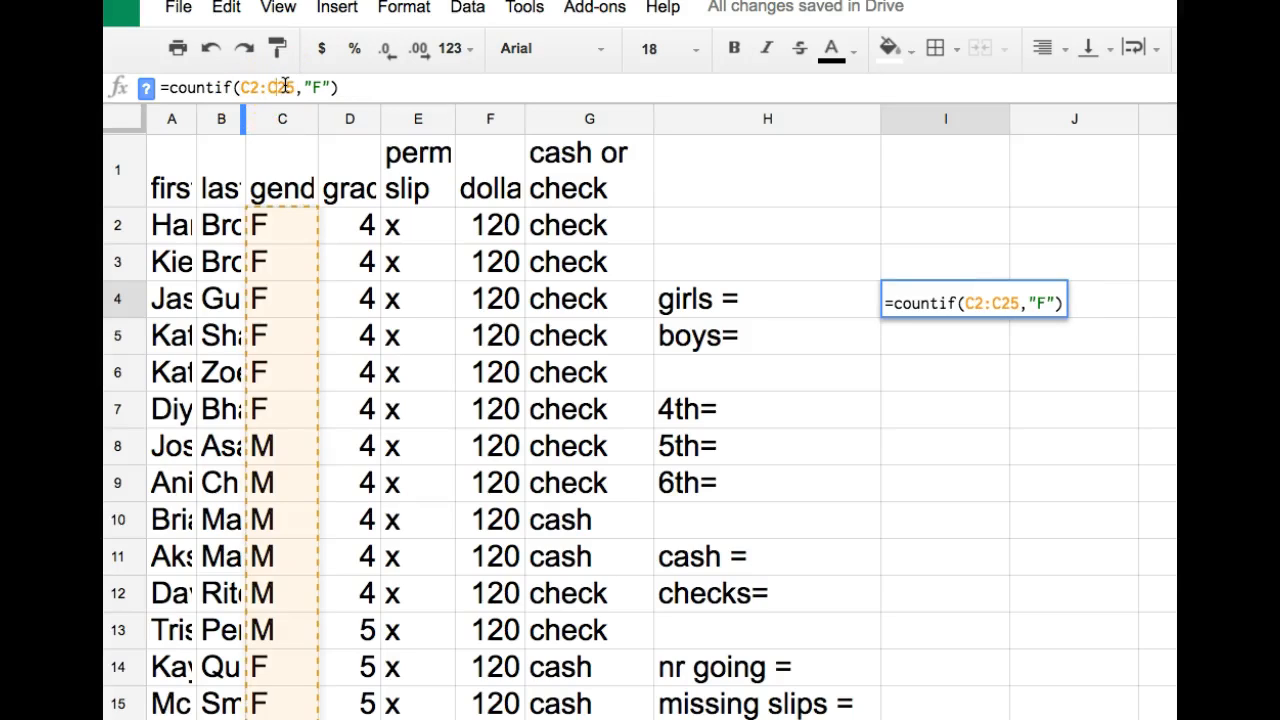
{"action": "left_click", "coordinate": [945, 345]}
- Fill the I4 formula down into I5 and inspect the range used by the copied formula
{"action": "left_click", "coordinate": [975, 300]}
{"action": "left_click", "coordinate": [1005, 314]}
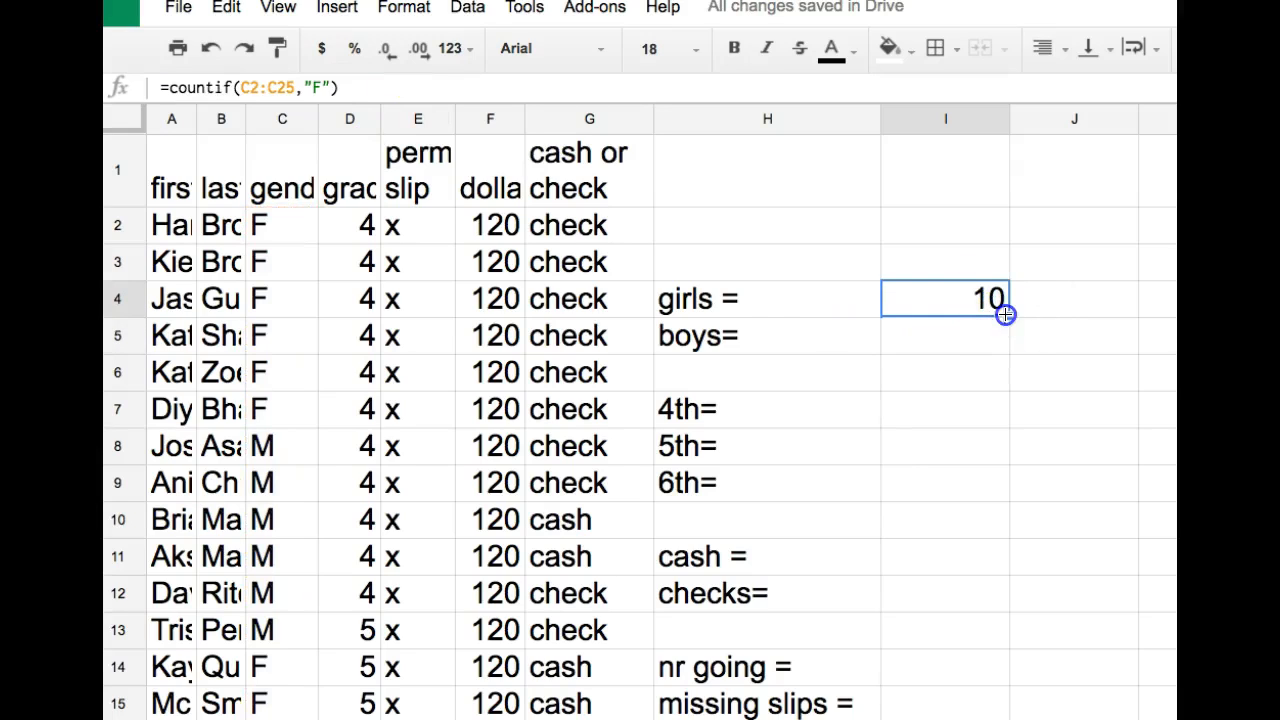
{"action": "left_click_drag", "start_coordinate": [1005, 329], "coordinate": [1005, 335]}
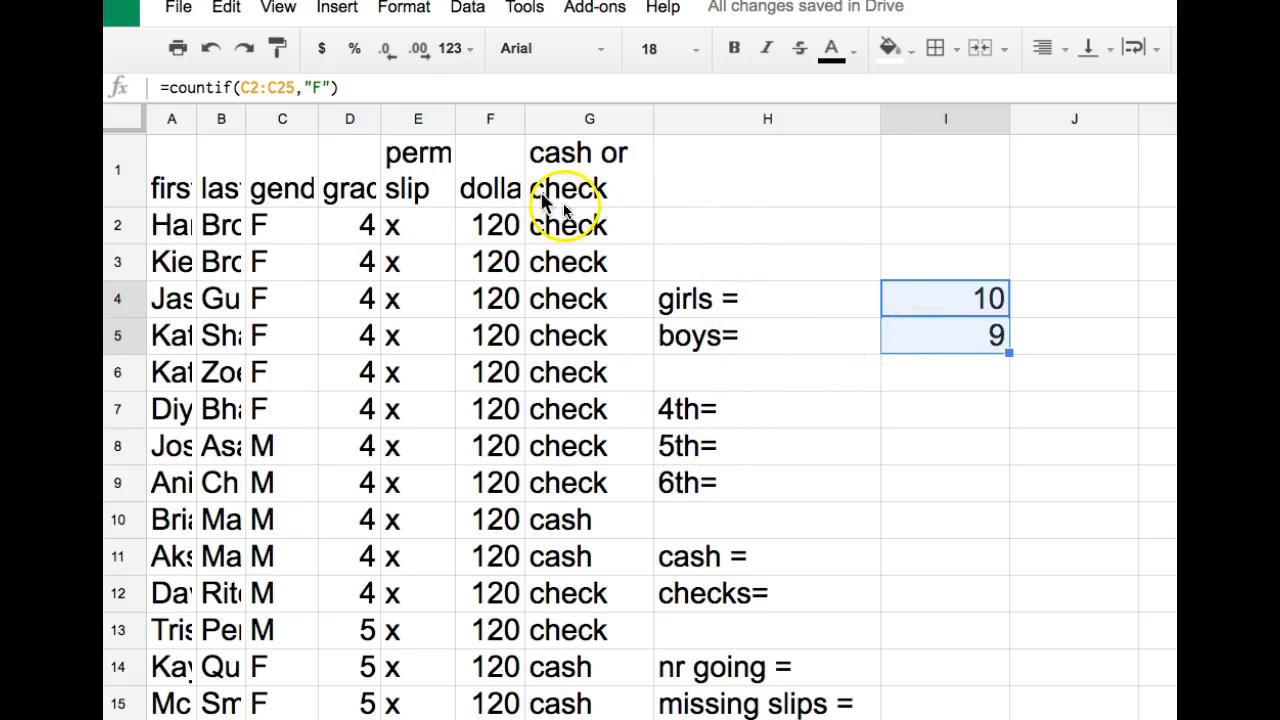
{"action": "left_click", "coordinate": [903, 332]}
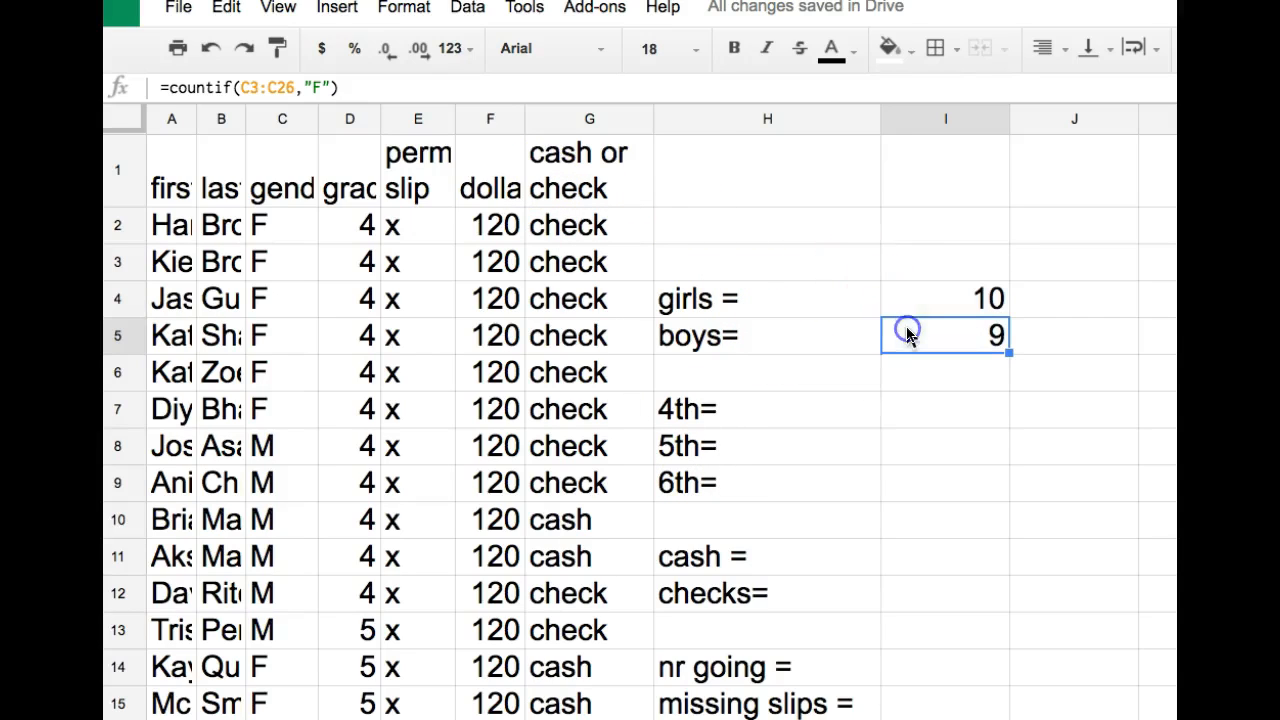
{"action": "left_click", "coordinate": [258, 88]}
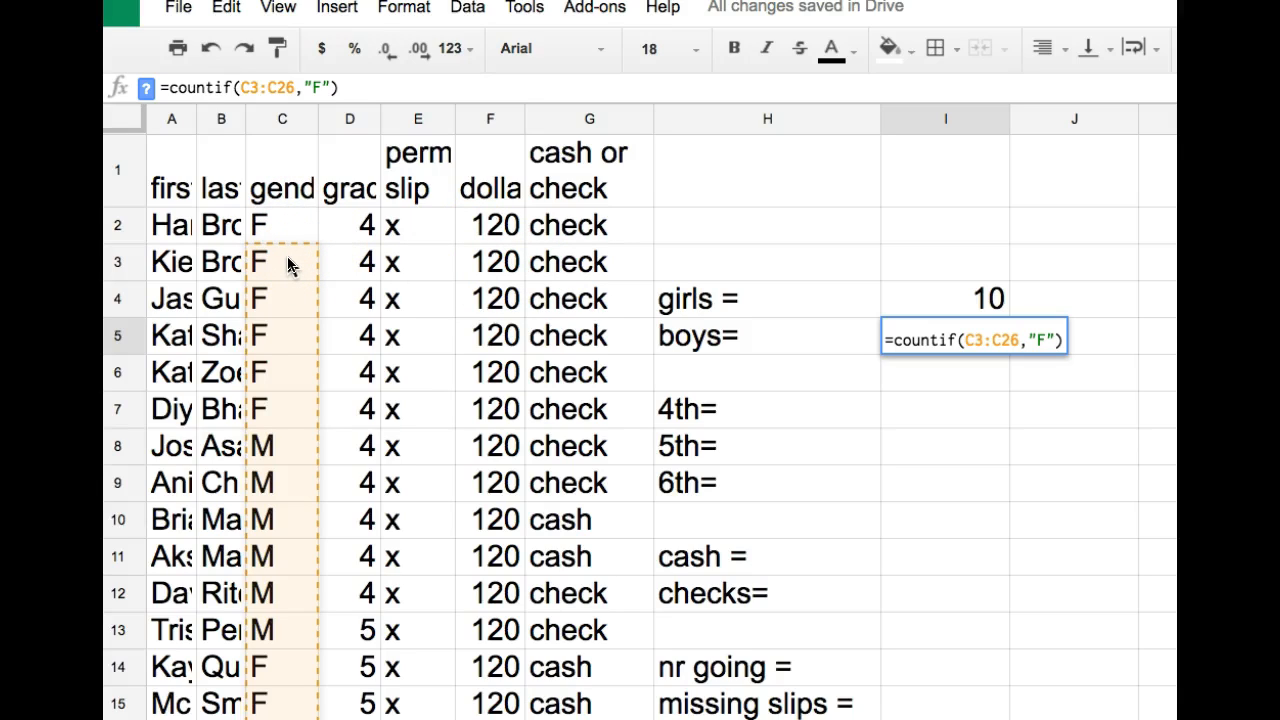
- Restore the fixed row references in the I4 formula so it reads =countif(C$2:C$25,"F")
{"action": "left_click", "coordinate": [930, 292]}
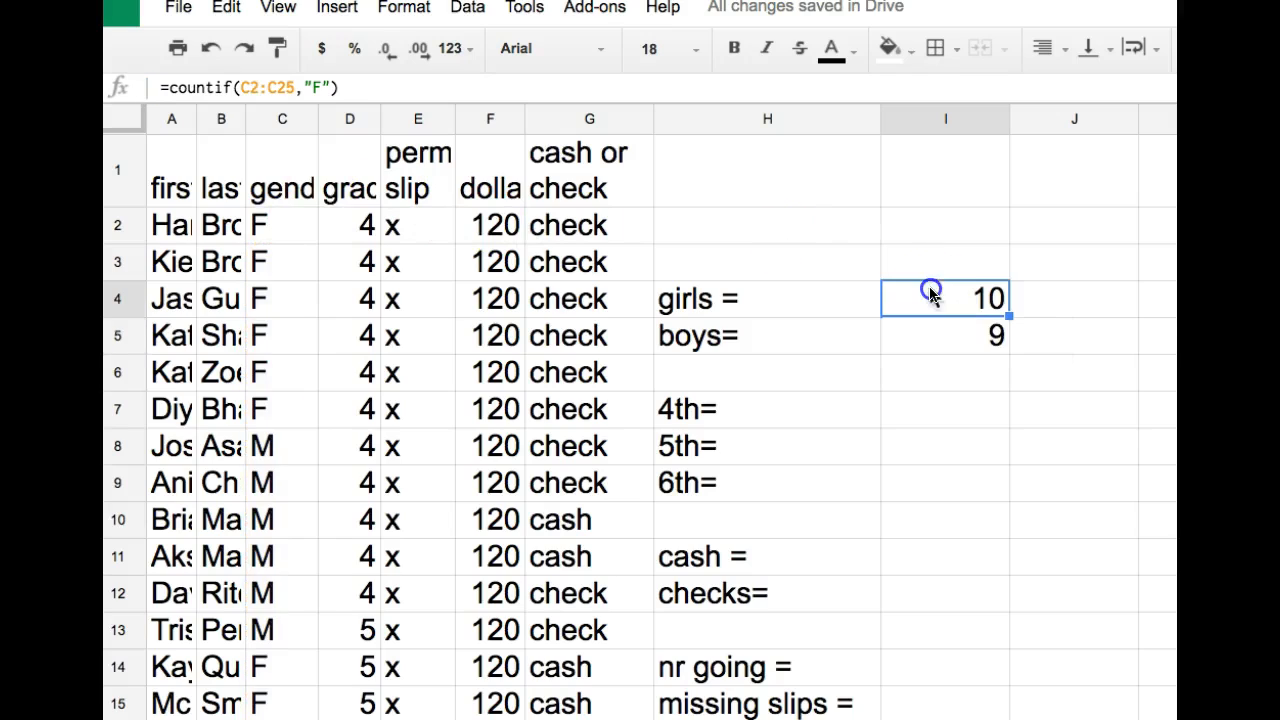
{"action": "left_click", "coordinate": [251, 88]}
{"action": "type", "text": "$2:C"}
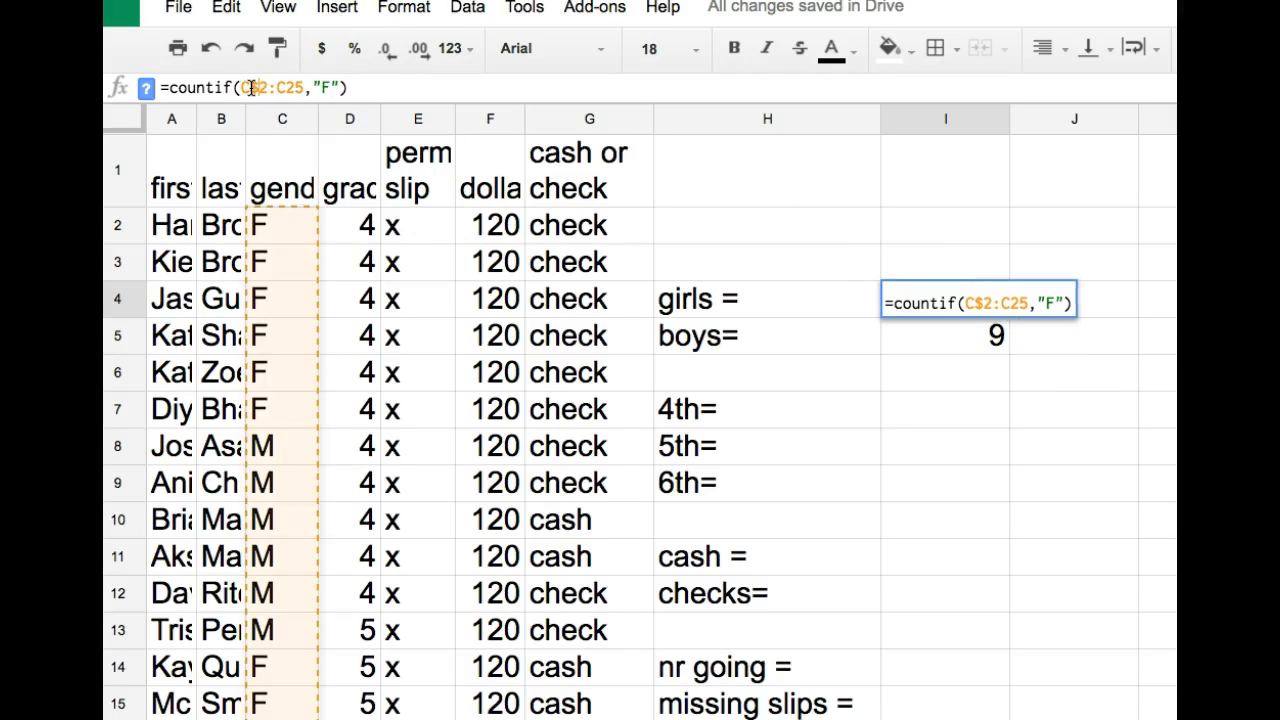
{"action": "type", "text": "$"}
{"action": "left_click", "coordinate": [310, 87]}
{"action": "left_click", "coordinate": [262, 89]}
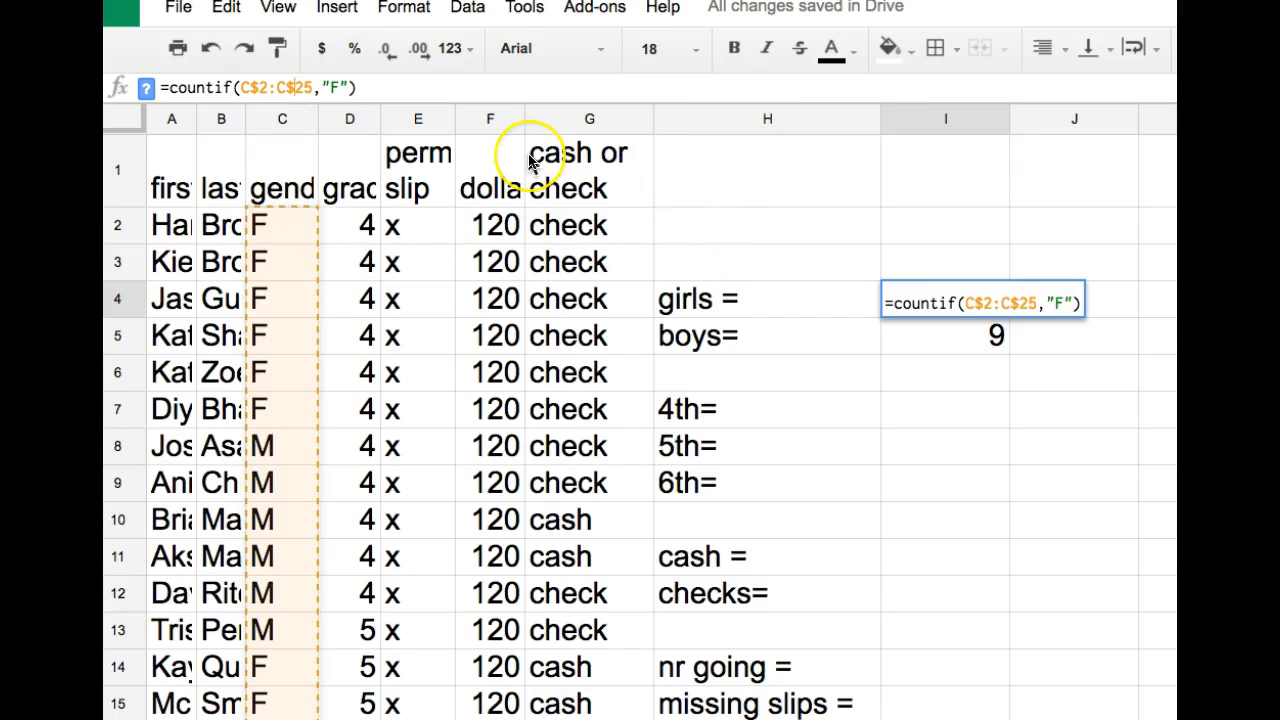
{"action": "key", "text": "Return"}
- Fill the girls formula down into I5 and change its criterion to "M" to count the boys
{"action": "left_click", "coordinate": [986, 293]}
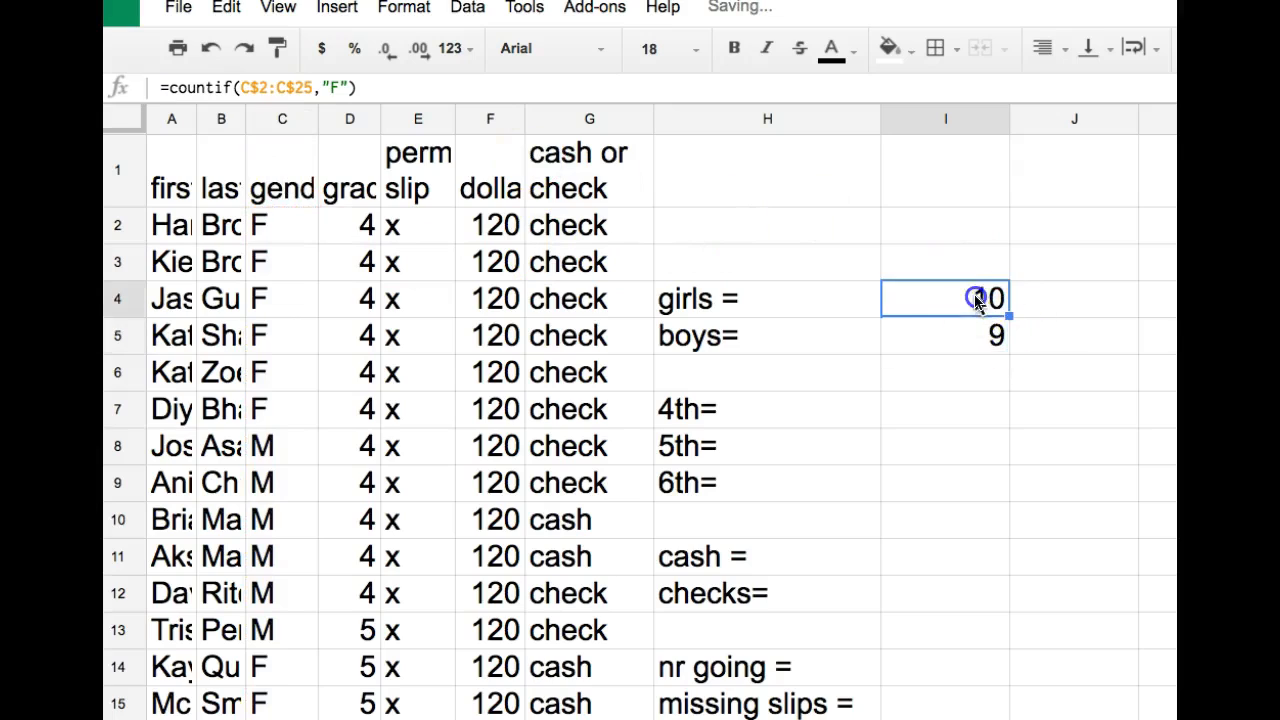
{"action": "left_click_drag", "start_coordinate": [1006, 320], "coordinate": [1008, 337]}
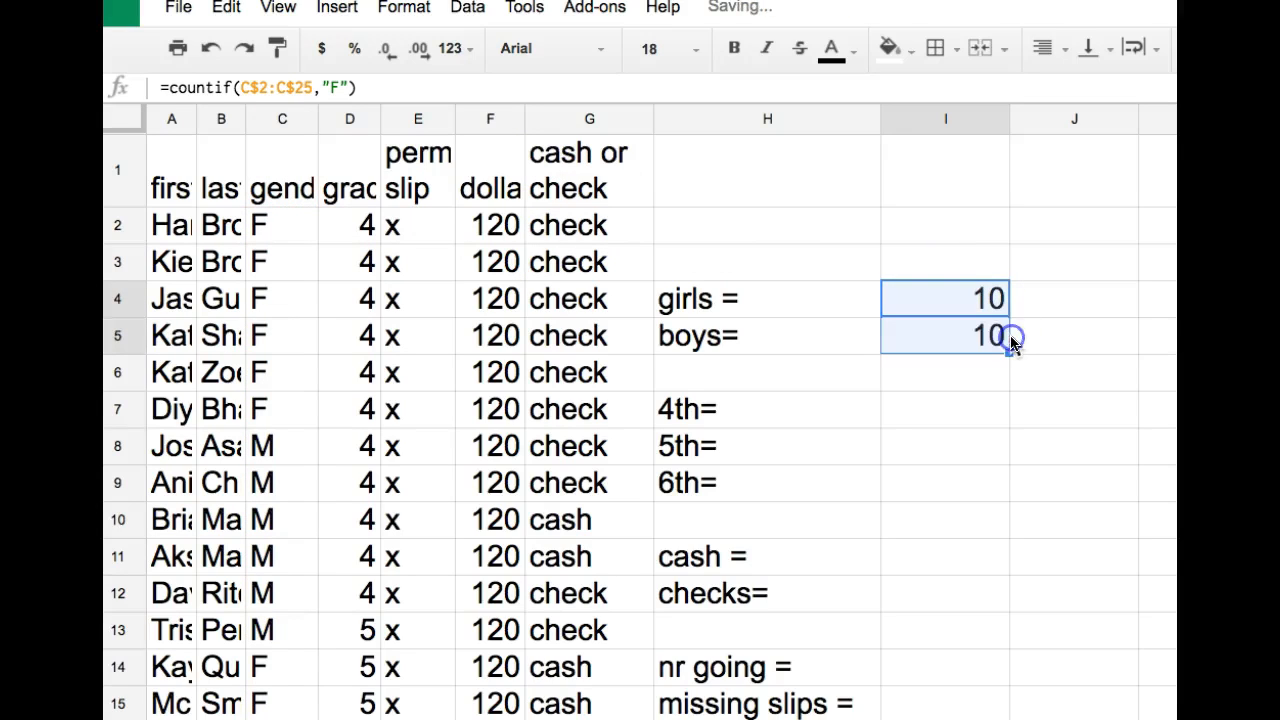
{"action": "left_click", "coordinate": [970, 337]}
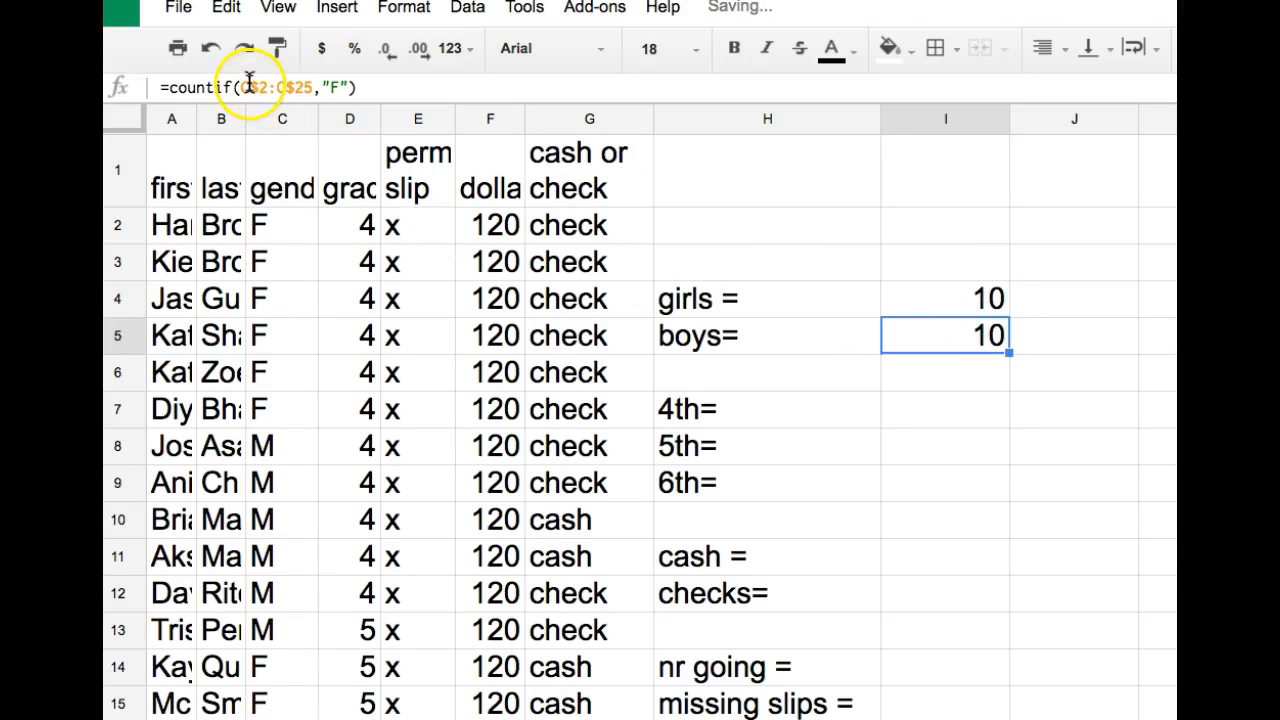
{"action": "left_click", "coordinate": [333, 87]}
{"action": "key", "text": "BackSpace"}
{"action": "type", "text": "M"}
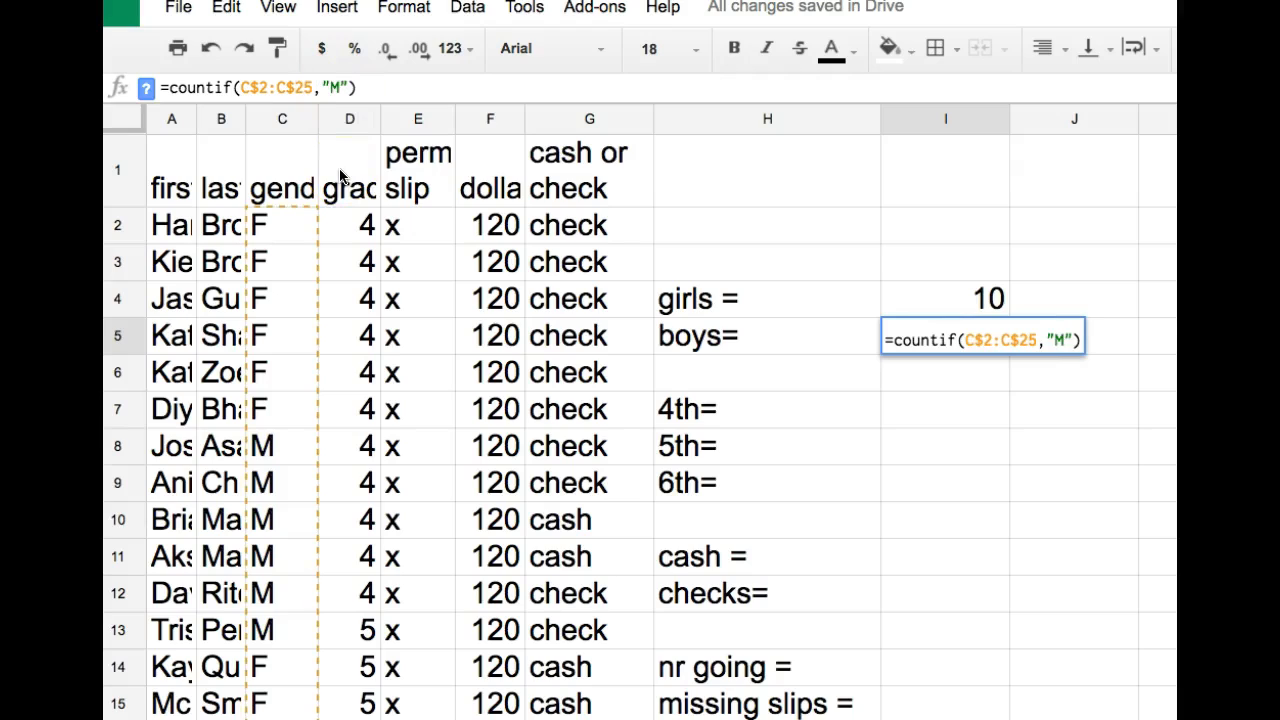
{"action": "key", "text": "Return"}
{"action": "left_click", "coordinate": [940, 336]}
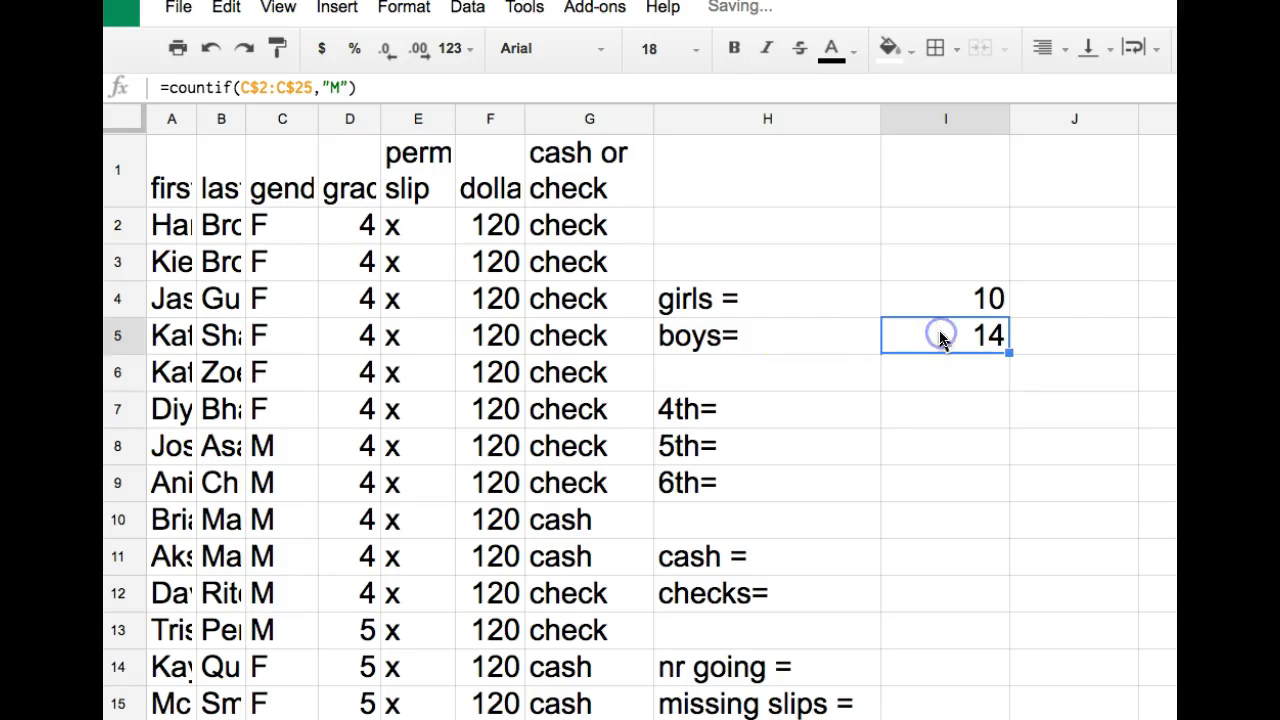
{"action": "left_click", "coordinate": [943, 298]}
{"action": "left_click", "coordinate": [942, 332]}
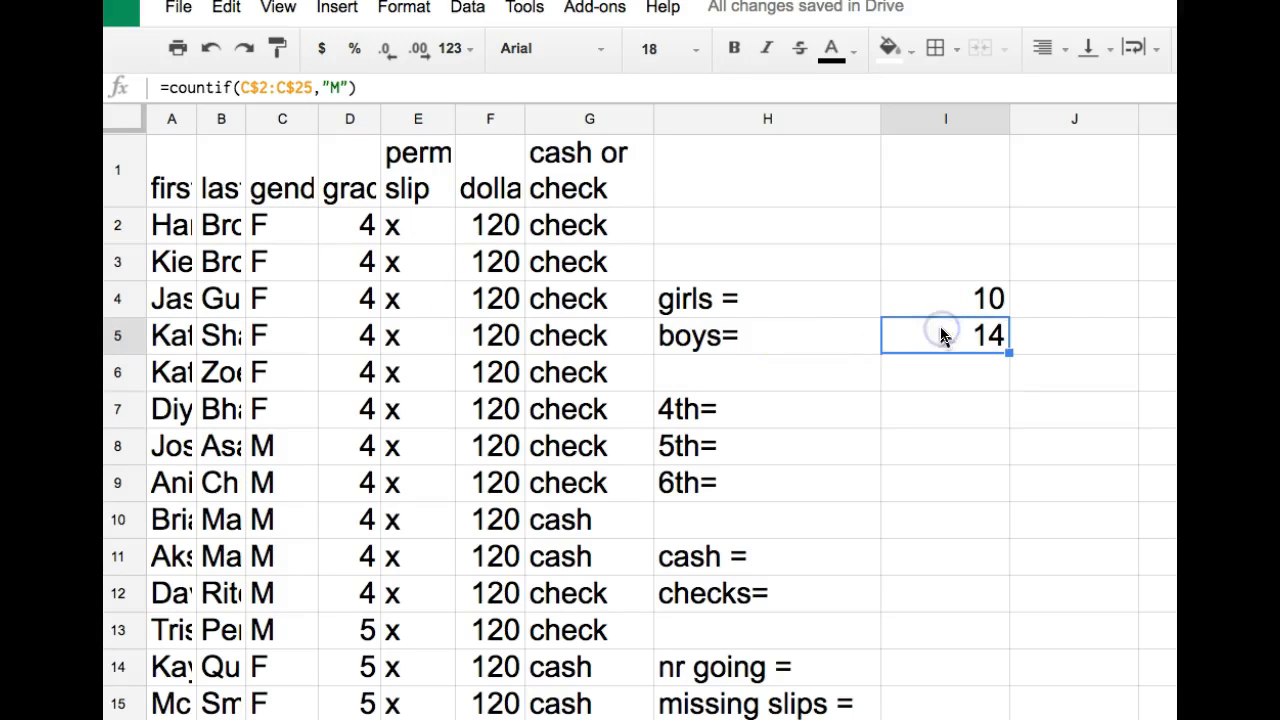
- Copy the boys formula from I5 into I7, next to the 4th= label
{"action": "left_click", "coordinate": [358, 231]}
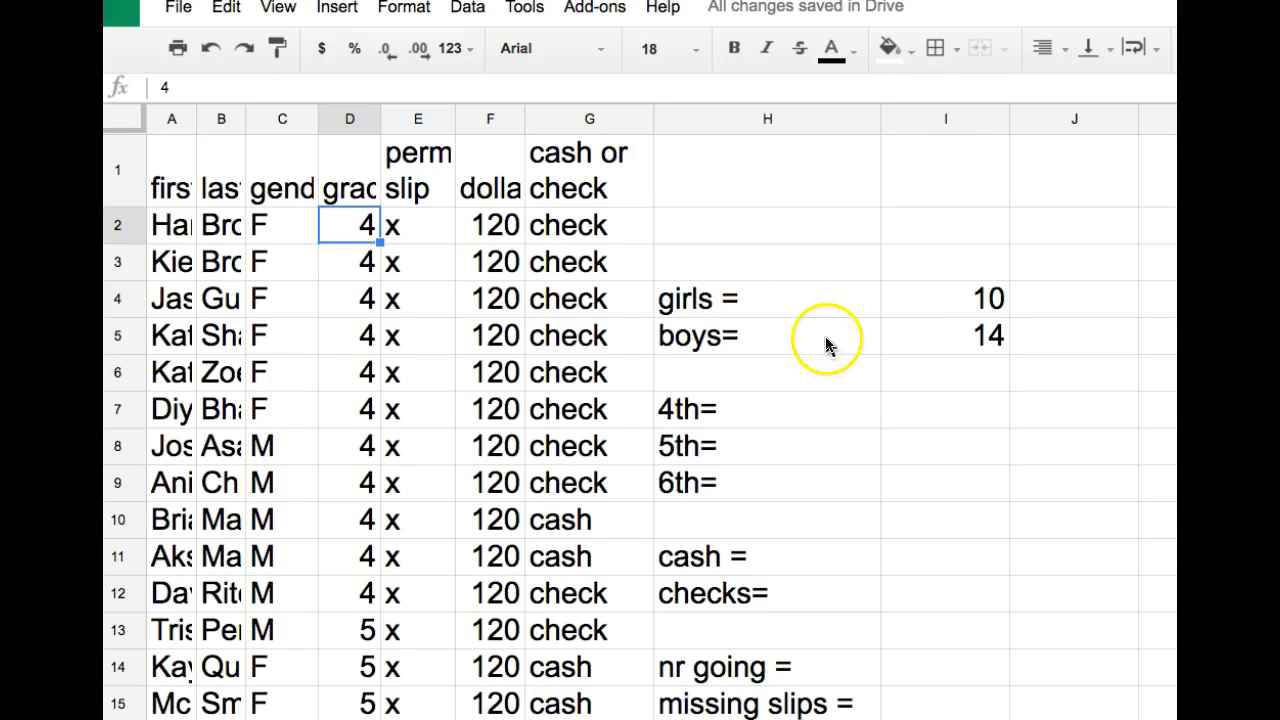
{"action": "left_click", "coordinate": [940, 336]}
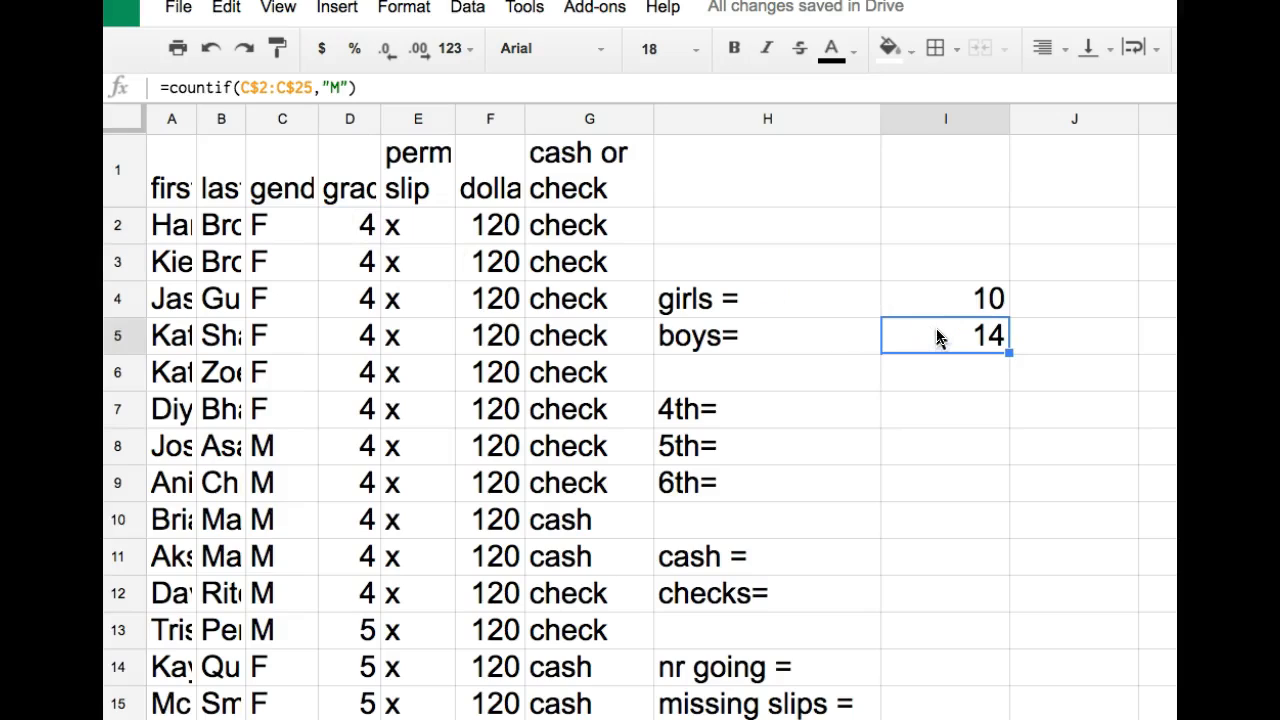
{"action": "left_click", "coordinate": [943, 405]}
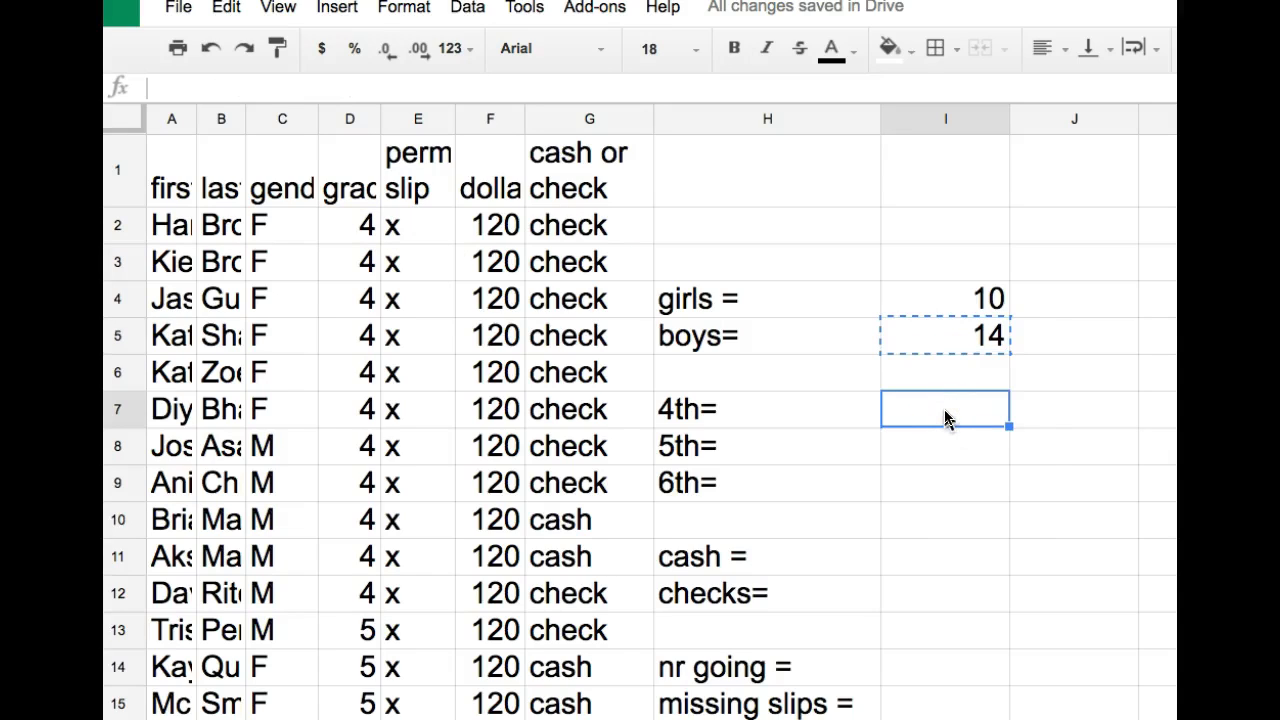
{"action": "key", "text": "ctrl+v"}
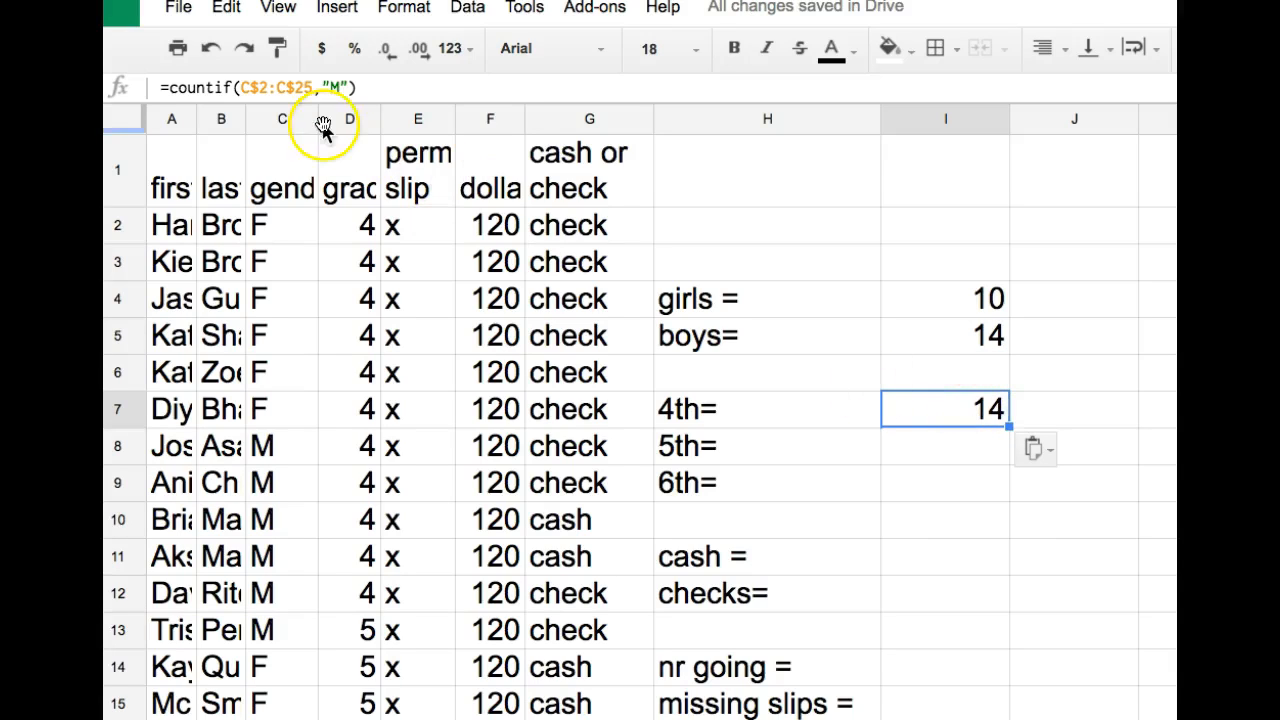
- Edit the I7 formula to =countif(d$2:d$25,"4") so it counts the 4th graders in the grade column
{"action": "left_click", "coordinate": [244, 86]}
{"action": "key", "text": "Delete"}
{"action": "type", "text": "d"}
{"action": "left_click", "coordinate": [286, 86]}
{"action": "key", "text": "Delete"}
{"action": "type", "text": "d"}
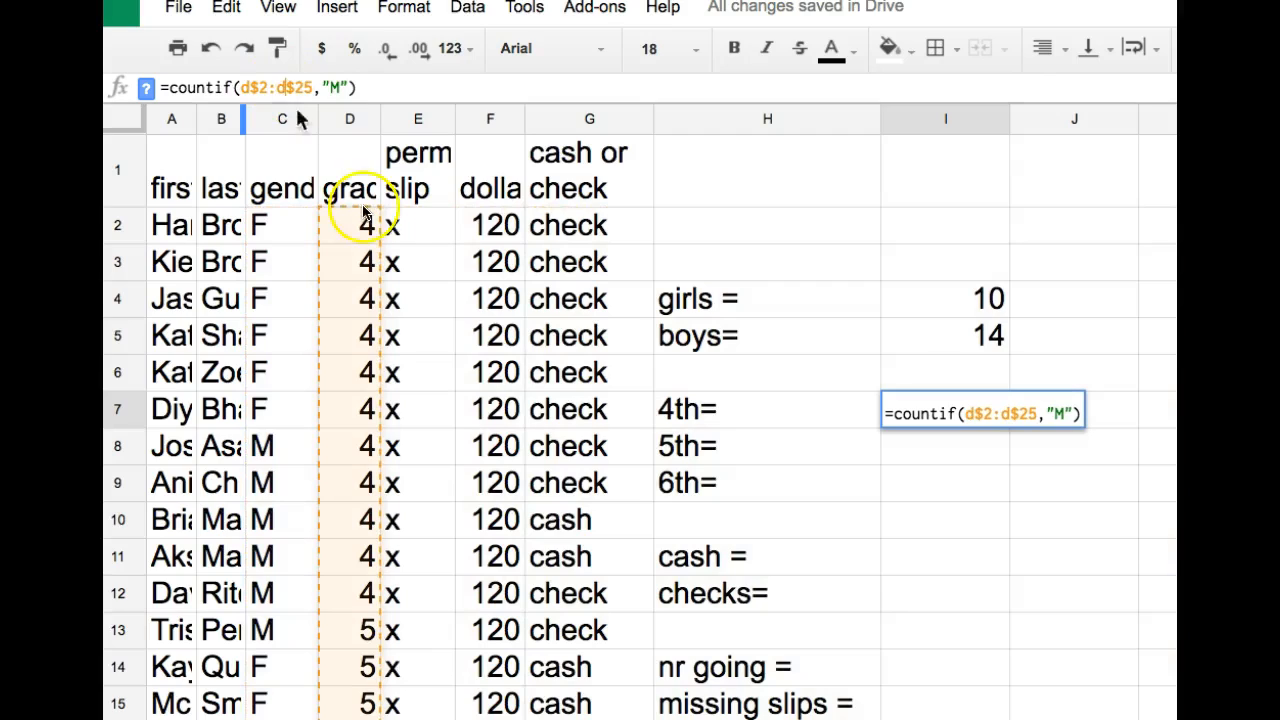
{"action": "left_click", "coordinate": [336, 84]}
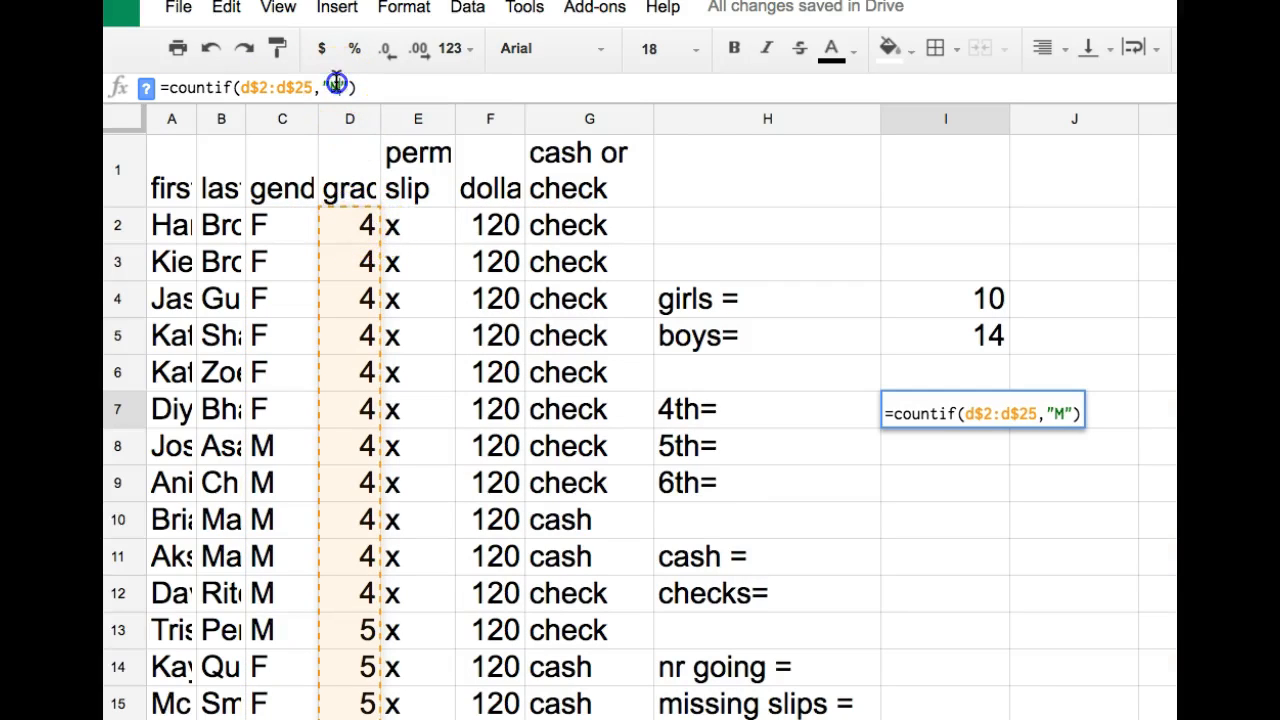
{"action": "key", "text": "BackSpace"}
{"action": "type", "text": "4"}
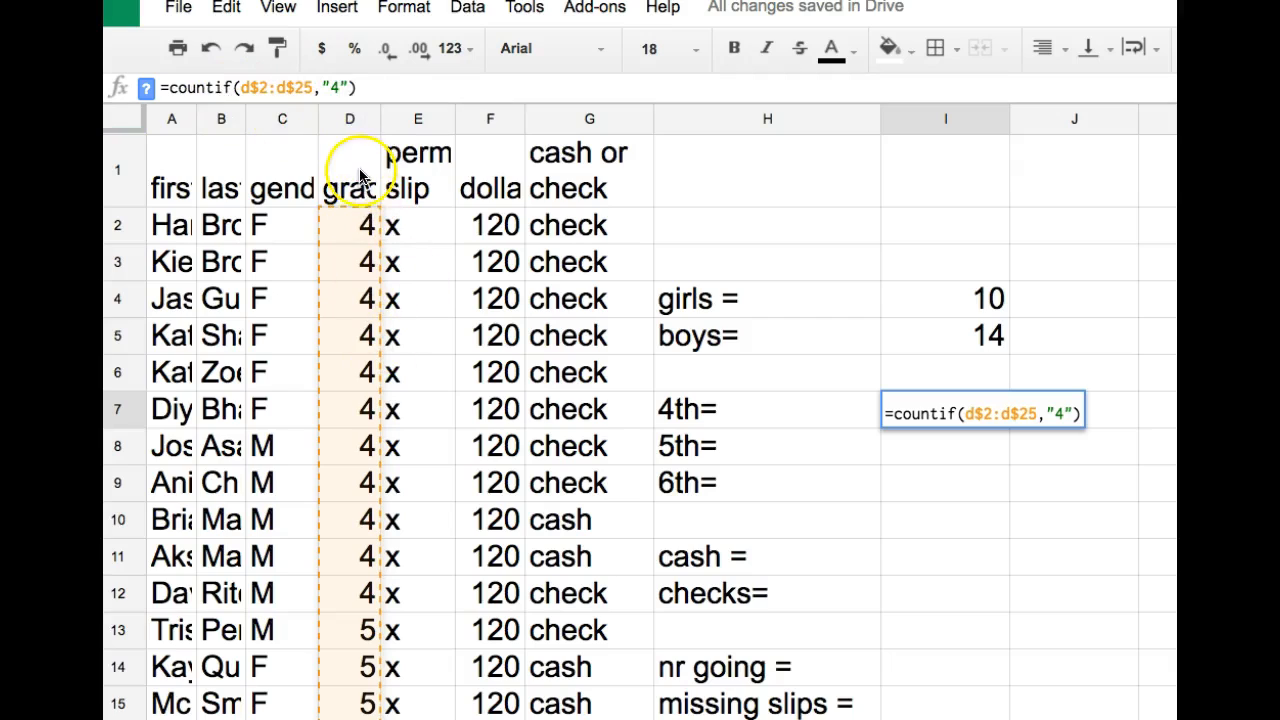
{"action": "key", "text": "Return"}
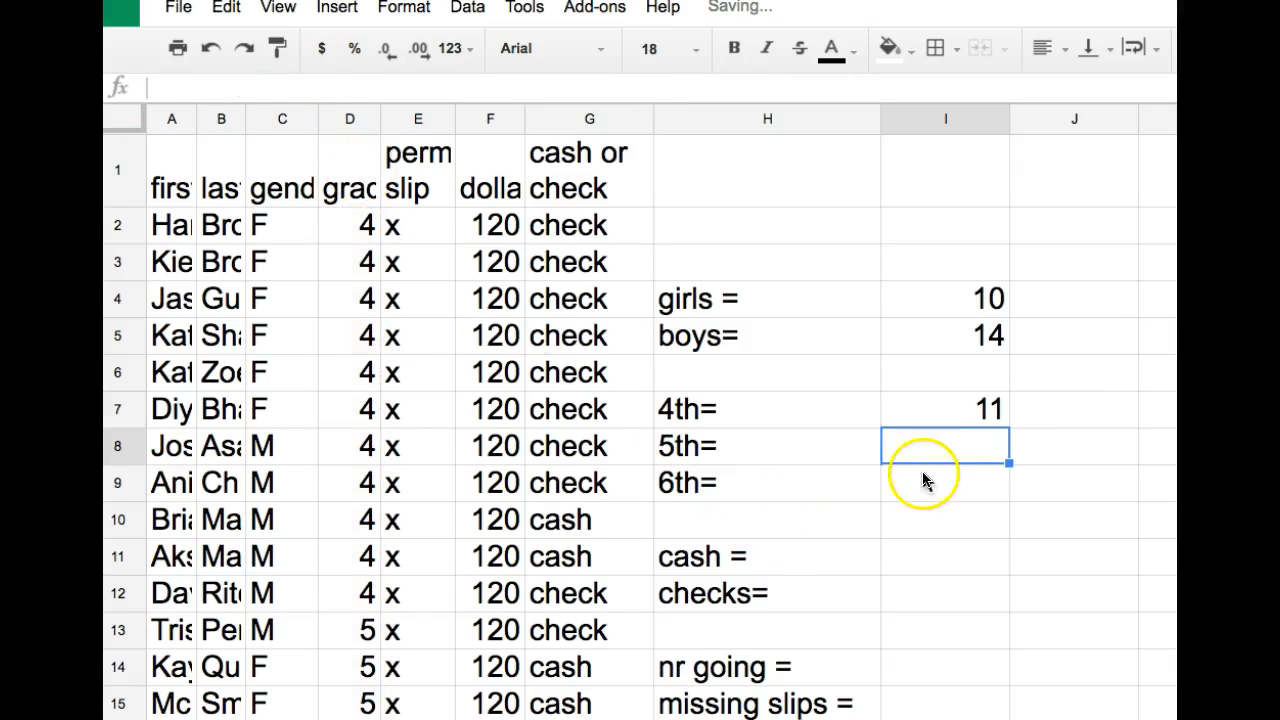
- Fill the 4th-grade formula down into I8 and I9, and change the criterion in I8 to "5"
{"action": "left_click", "coordinate": [938, 420]}
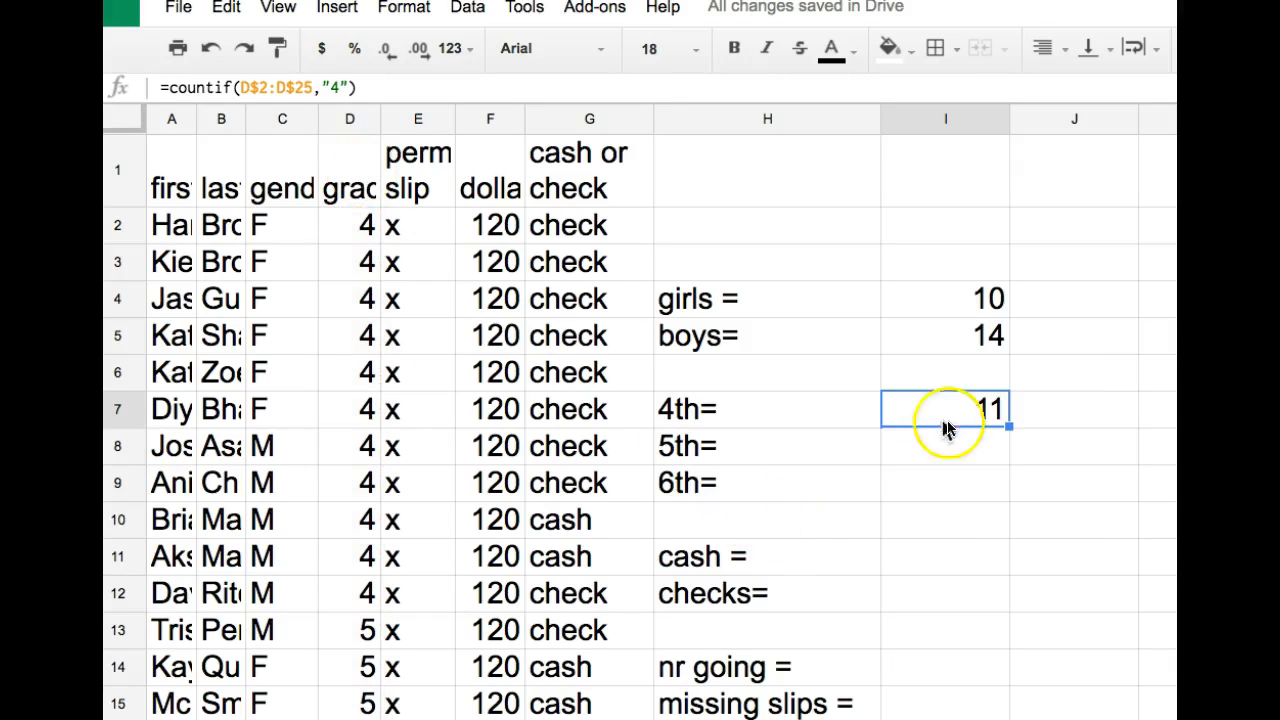
{"action": "left_click_drag", "start_coordinate": [1010, 428], "coordinate": [1008, 483]}
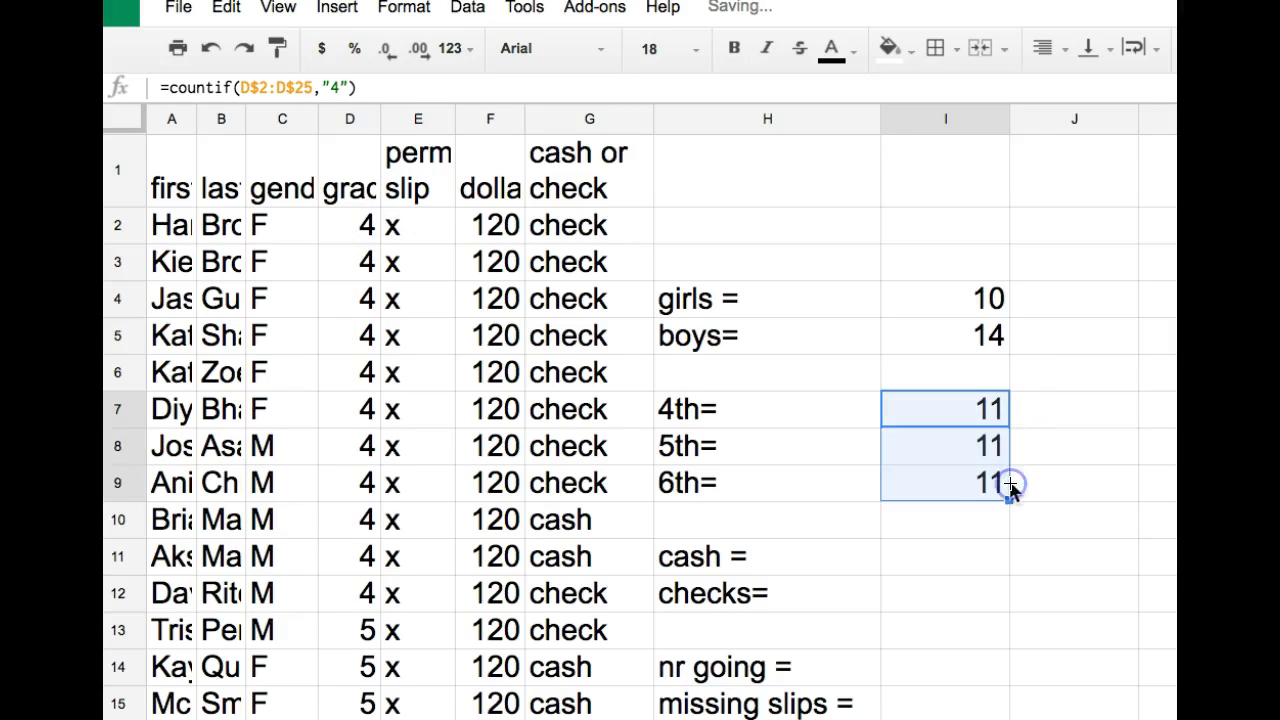
{"action": "left_click", "coordinate": [932, 460]}
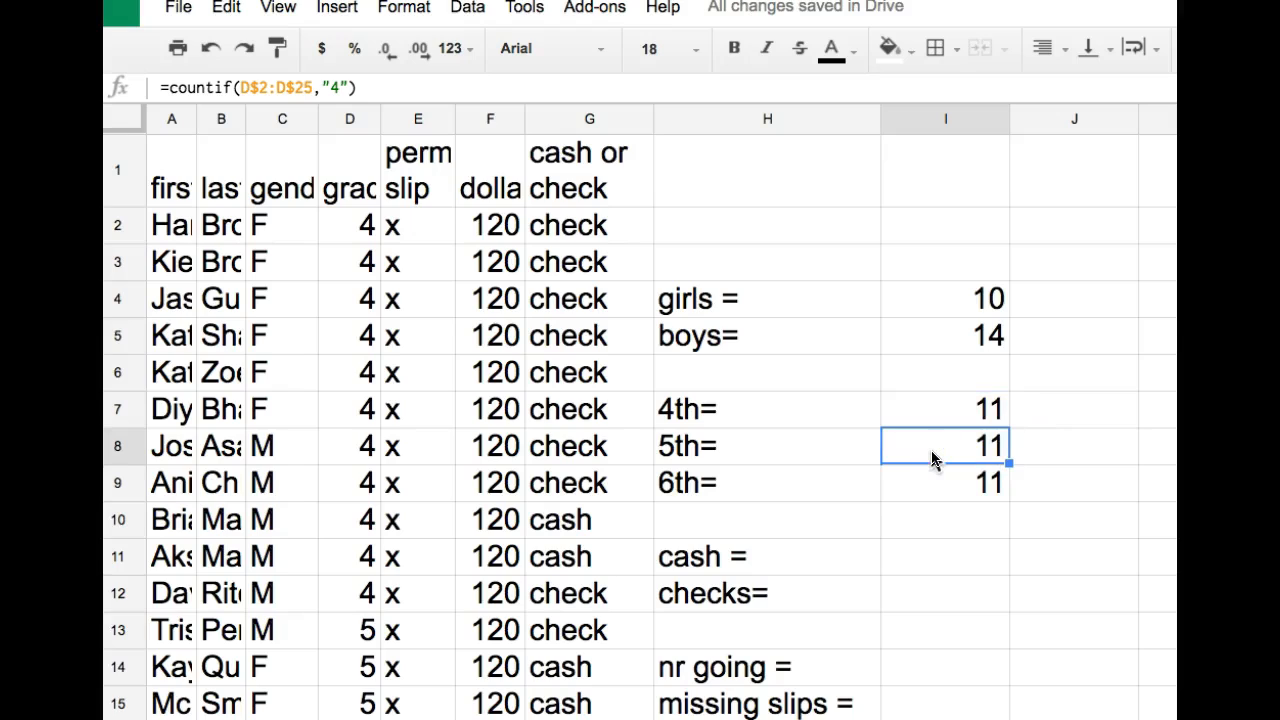
{"action": "left_click", "coordinate": [338, 88]}
{"action": "key", "text": "BackSpace"}
{"action": "type", "text": "5"}
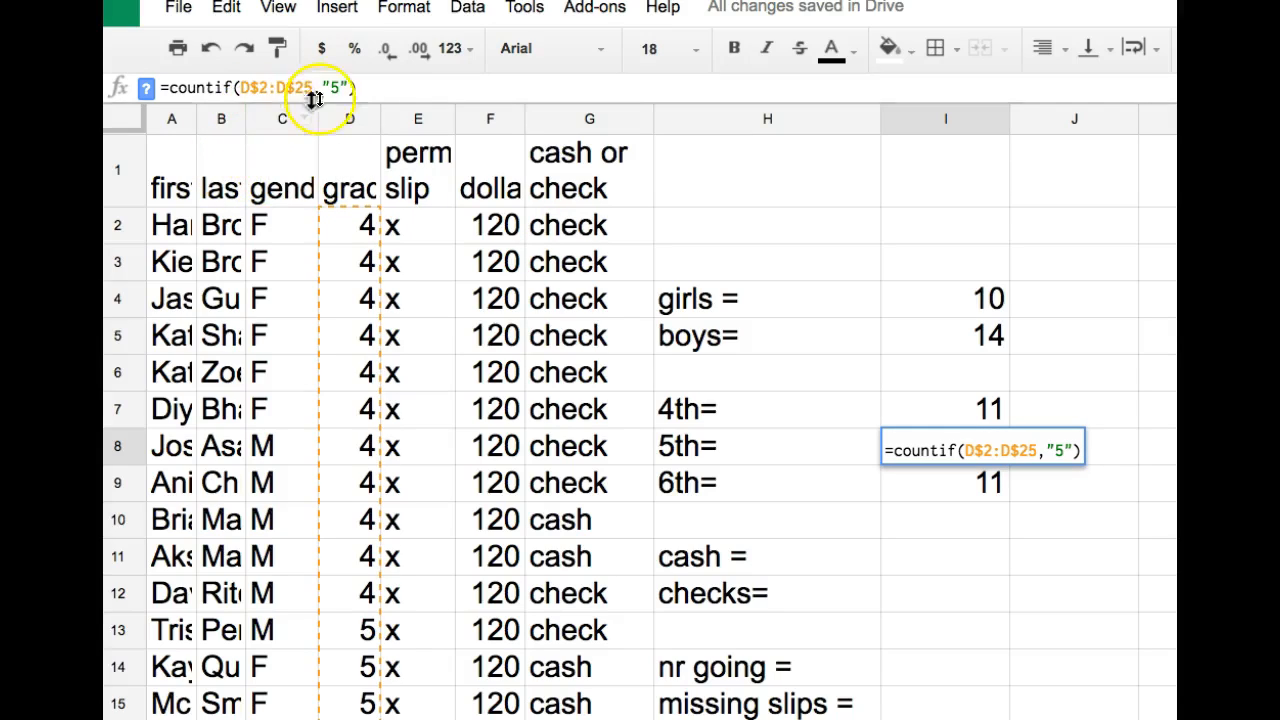
{"action": "left_click", "coordinate": [366, 86]}
{"action": "key", "text": "Return"}
- Change the criterion of the I9 formula to "6" to count the 6th graders
{"action": "left_click", "coordinate": [922, 490]}
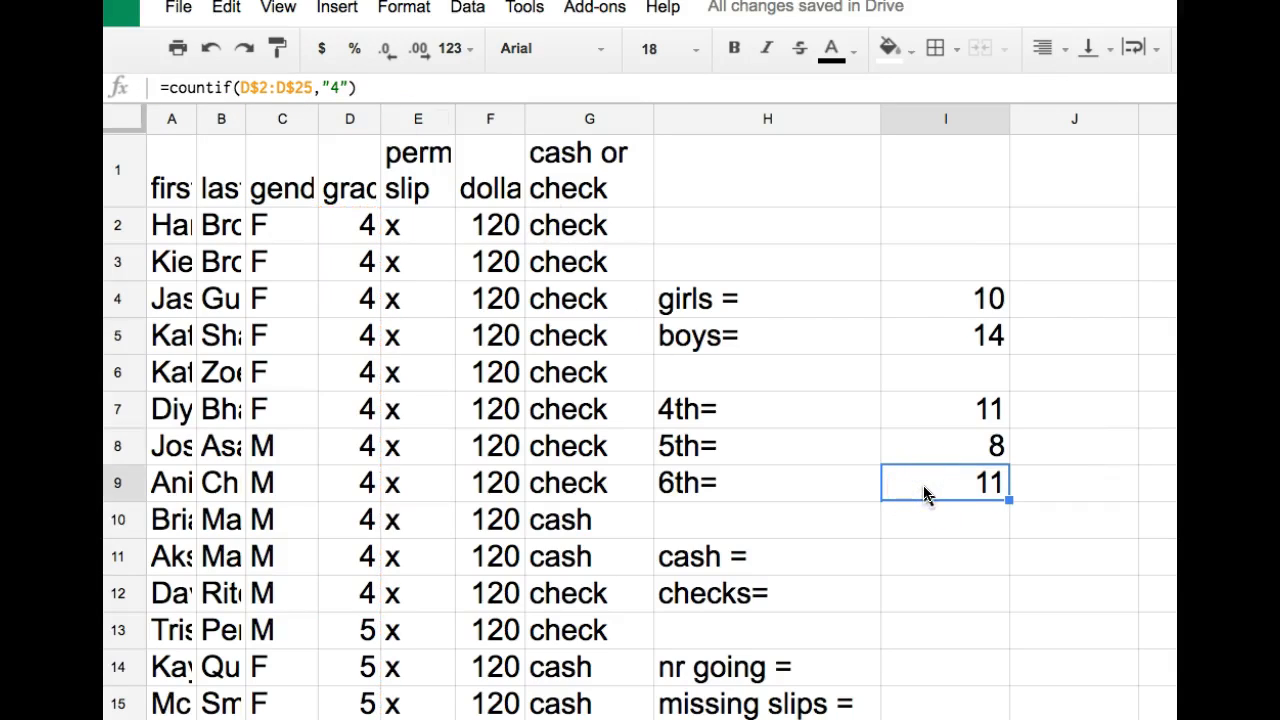
{"action": "left_click", "coordinate": [340, 87]}
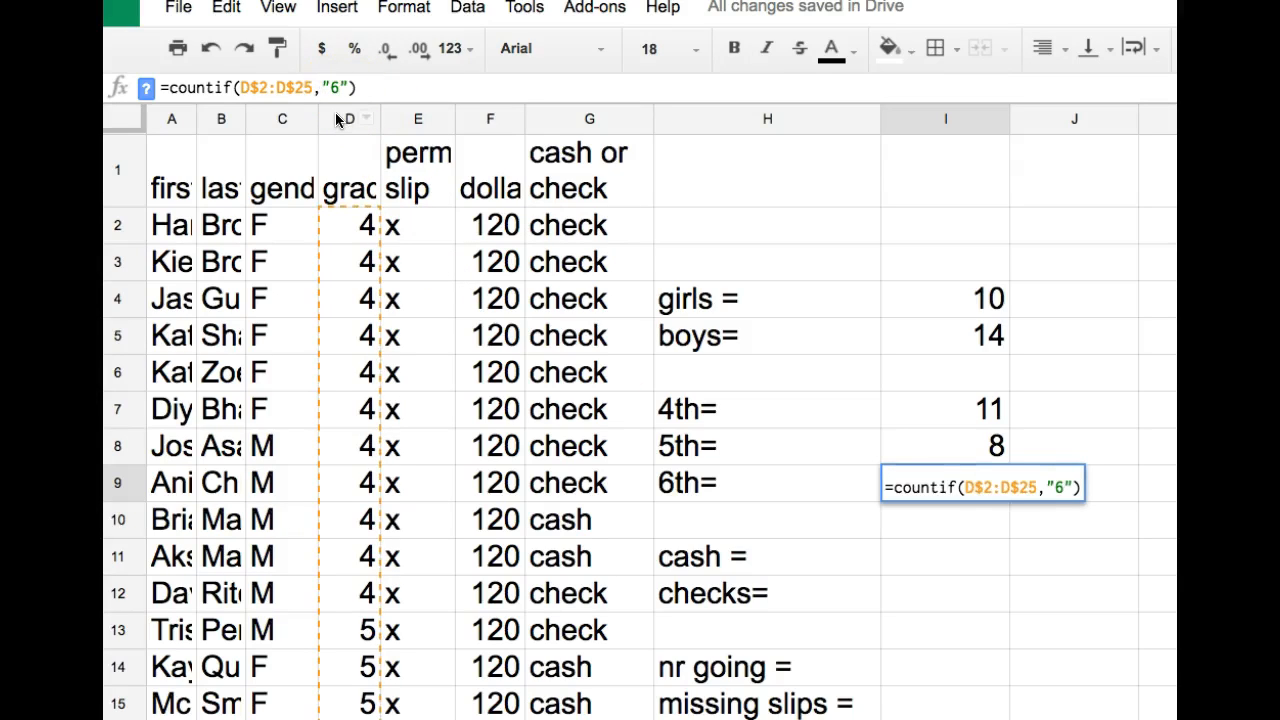
{"action": "type", "text": "6"}
{"action": "key", "text": "Return"}
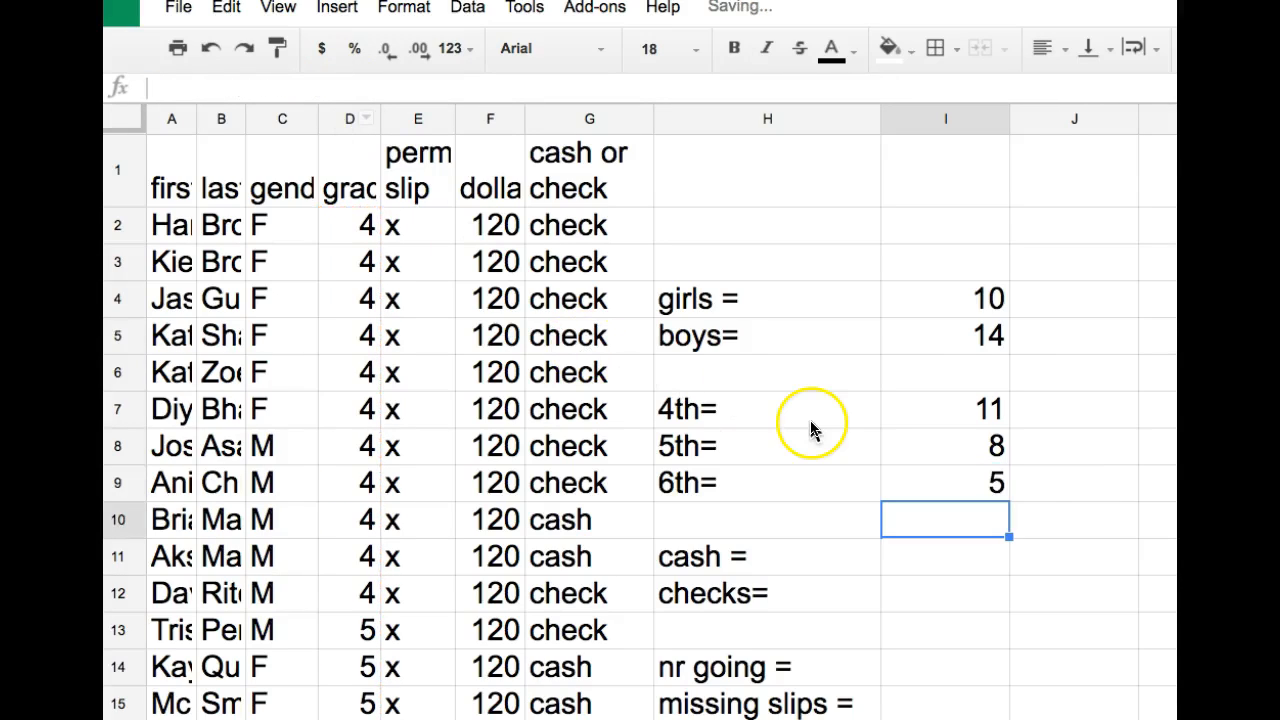
- Review the gender and grade count formulas in column I, from girls and boys to the 4th, 5th and 6th grade cells
{"action": "left_click", "coordinate": [967, 305]}
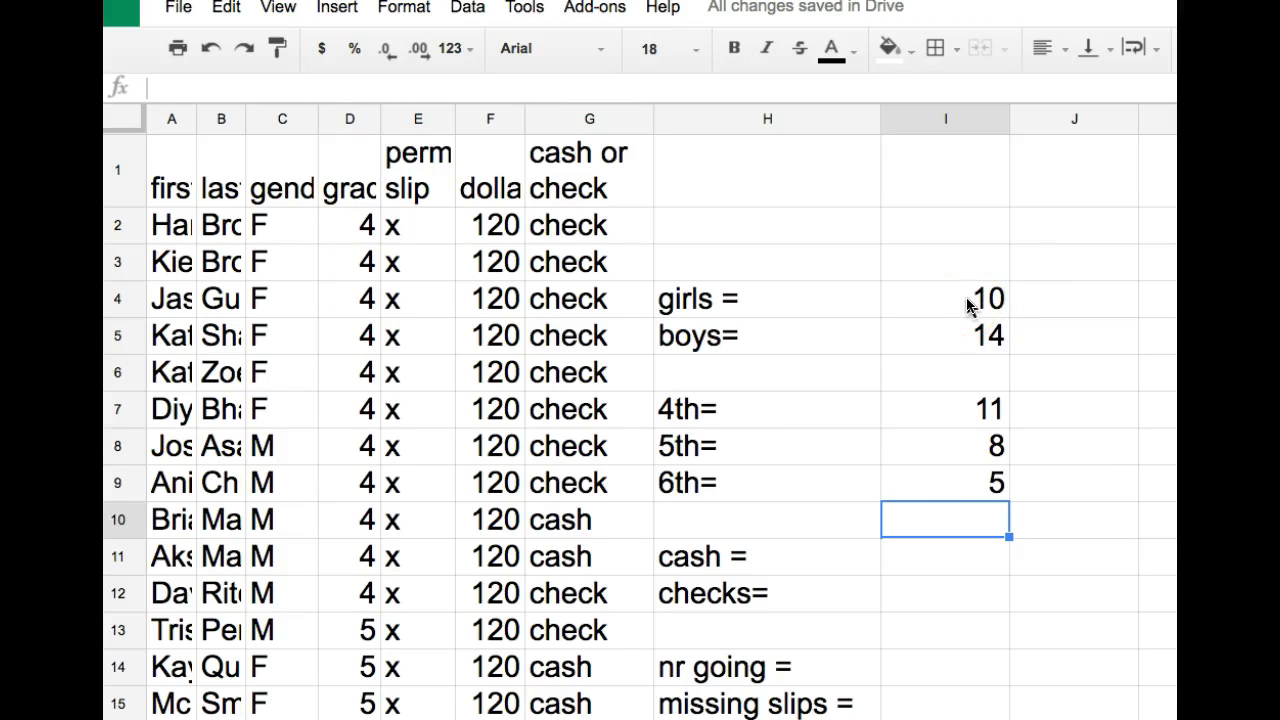
{"action": "left_click", "coordinate": [967, 305]}
{"action": "left_click", "coordinate": [970, 338]}
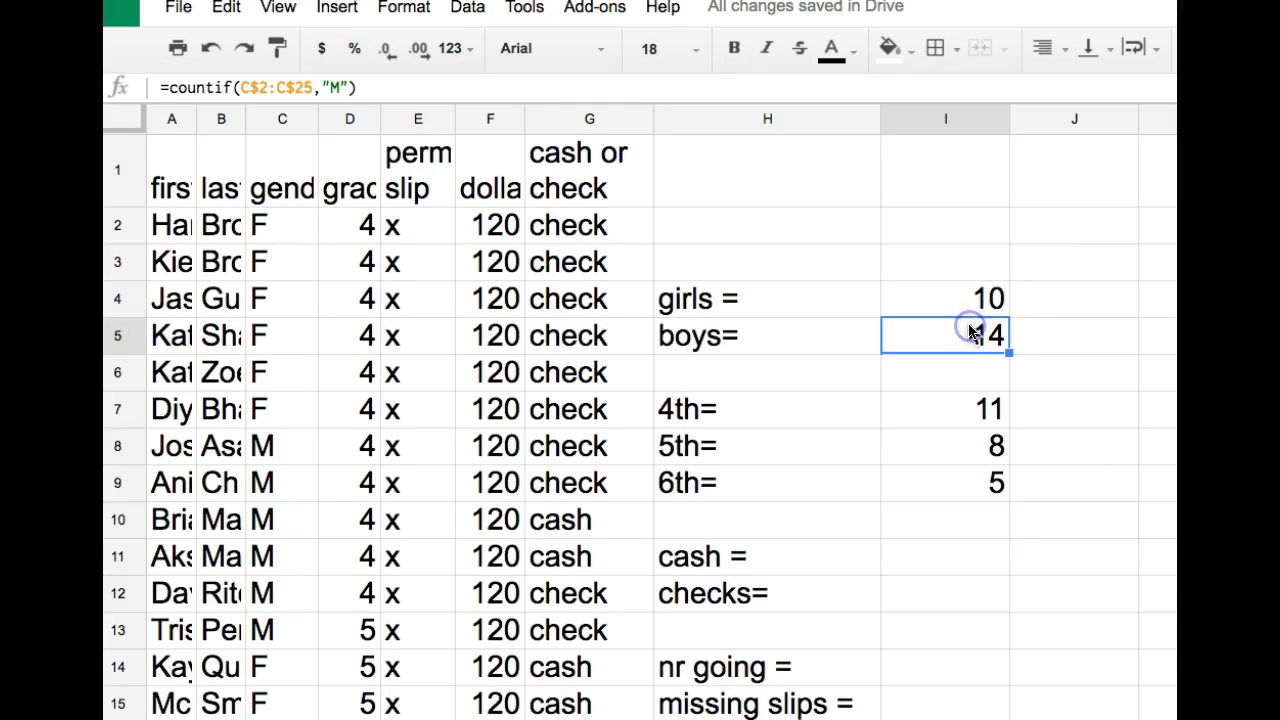
{"action": "left_click", "coordinate": [955, 413]}
{"action": "left_click", "coordinate": [975, 486]}
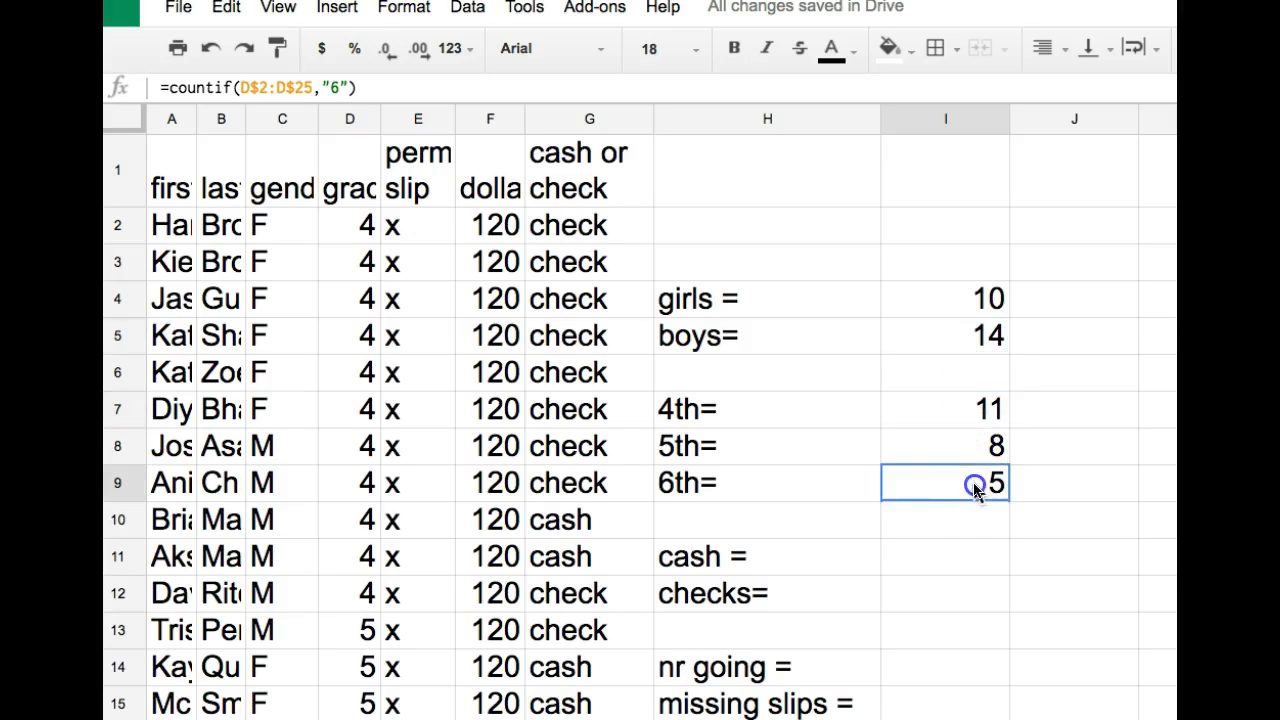
{"action": "left_click", "coordinate": [975, 453]}
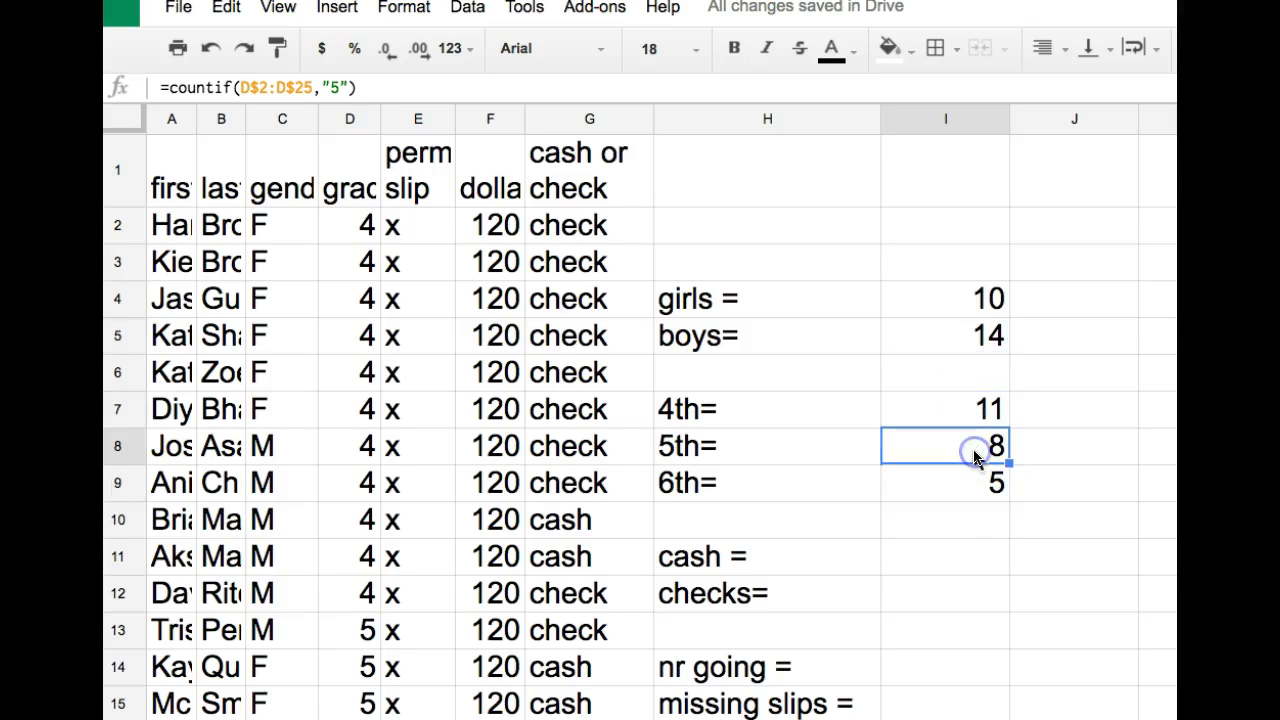
- Examine the cash or check entries in column G alongside the matching dollar amounts in column F
{"action": "left_click", "coordinate": [908, 558]}
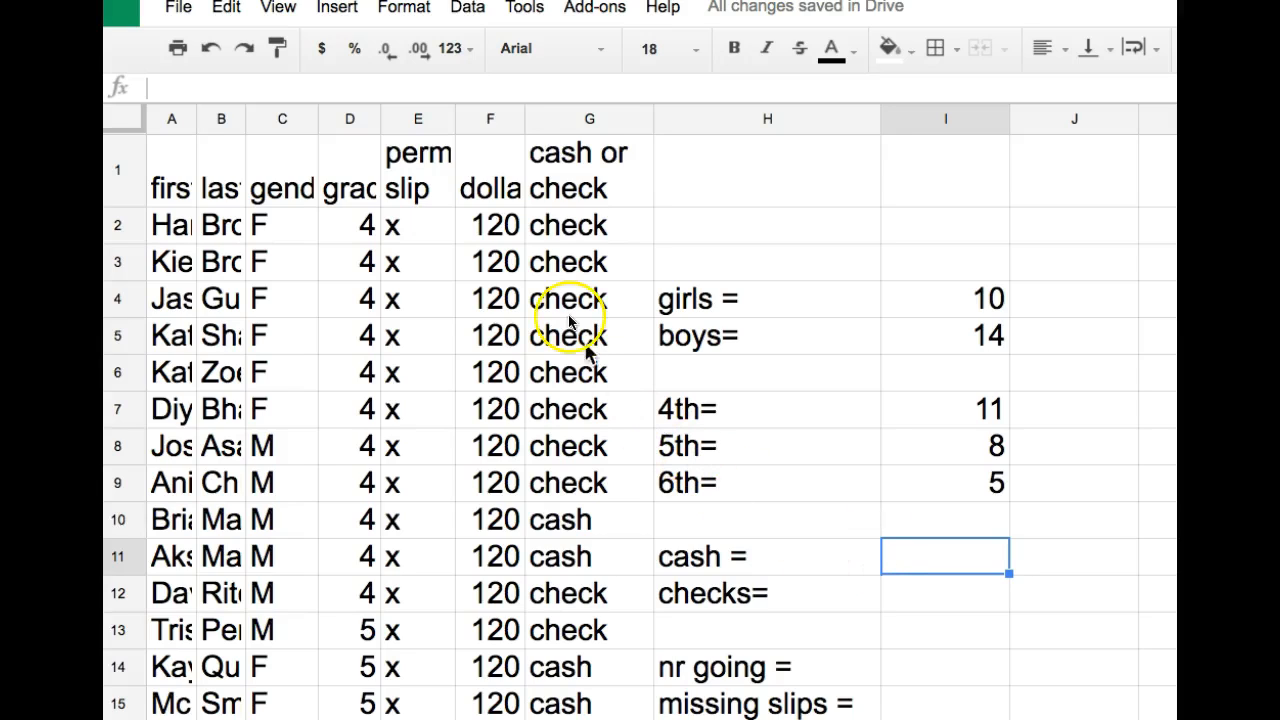
{"action": "left_click", "coordinate": [568, 230]}
{"action": "left_click", "coordinate": [568, 260]}
{"action": "left_click", "coordinate": [567, 290]}
{"action": "left_click", "coordinate": [580, 514]}
{"action": "left_click", "coordinate": [500, 525]}
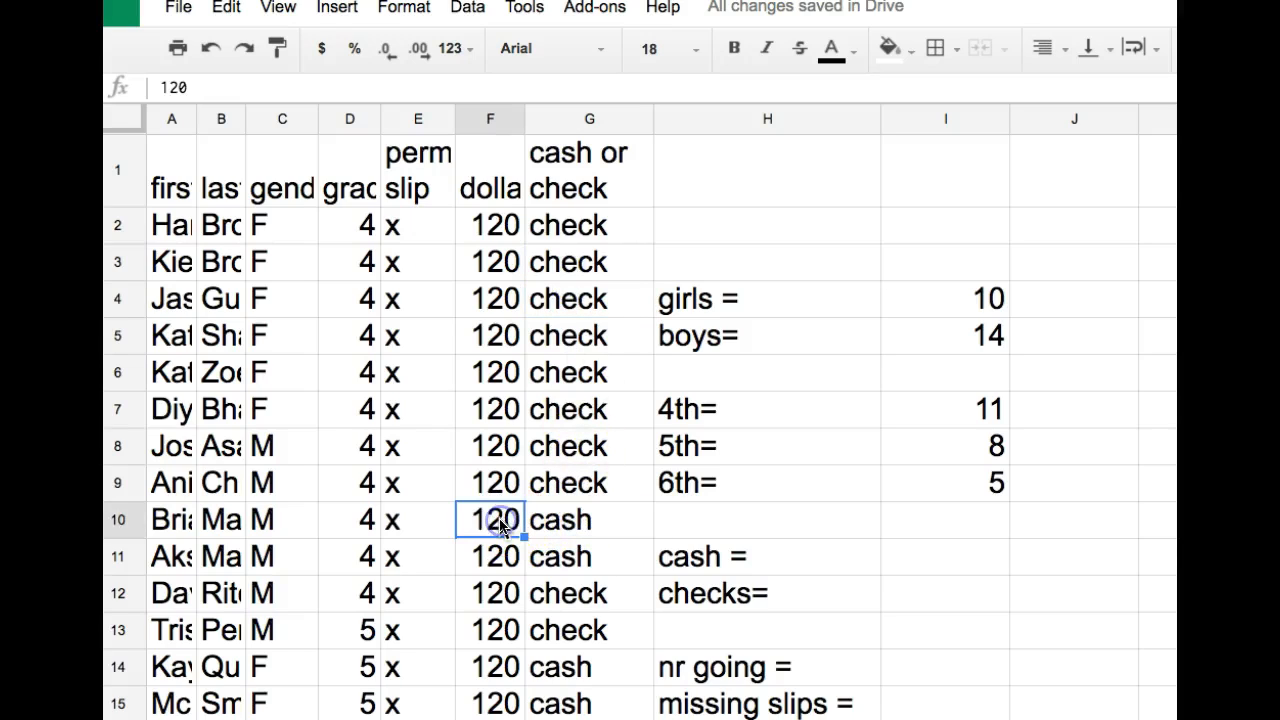
{"action": "left_click", "coordinate": [556, 558]}
{"action": "left_click", "coordinate": [509, 568]}
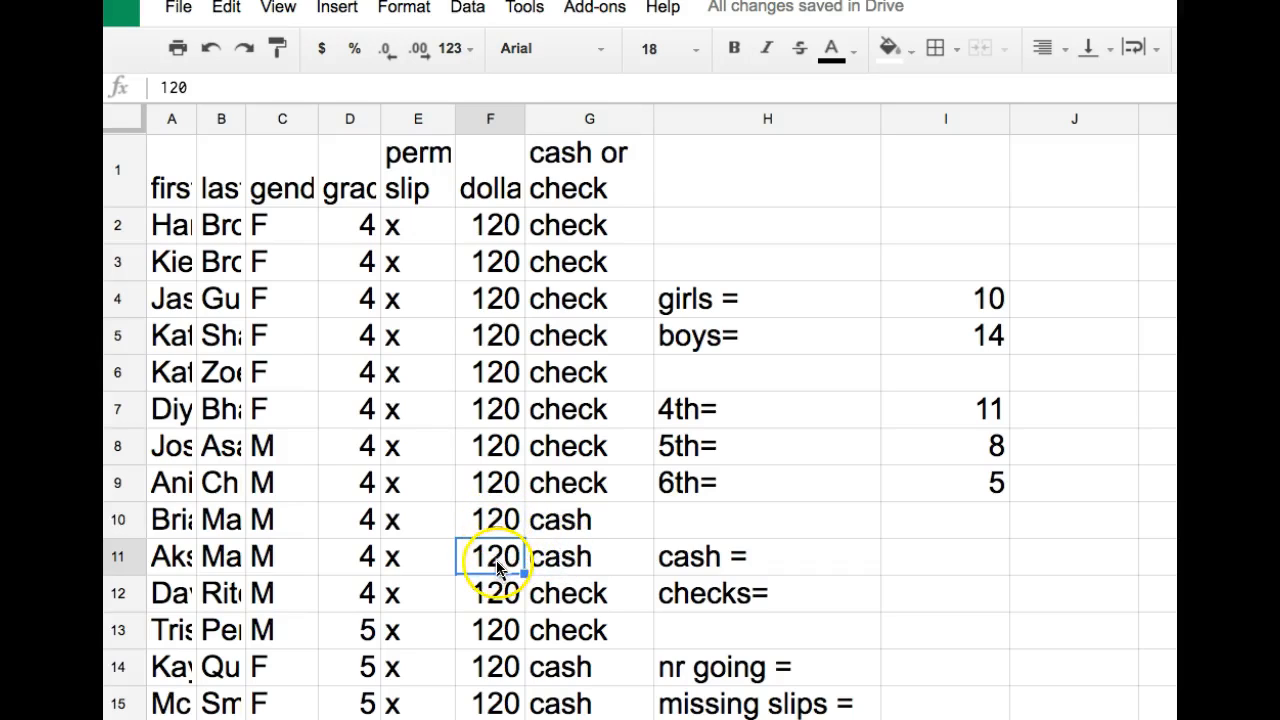
{"action": "left_click", "coordinate": [566, 675]}
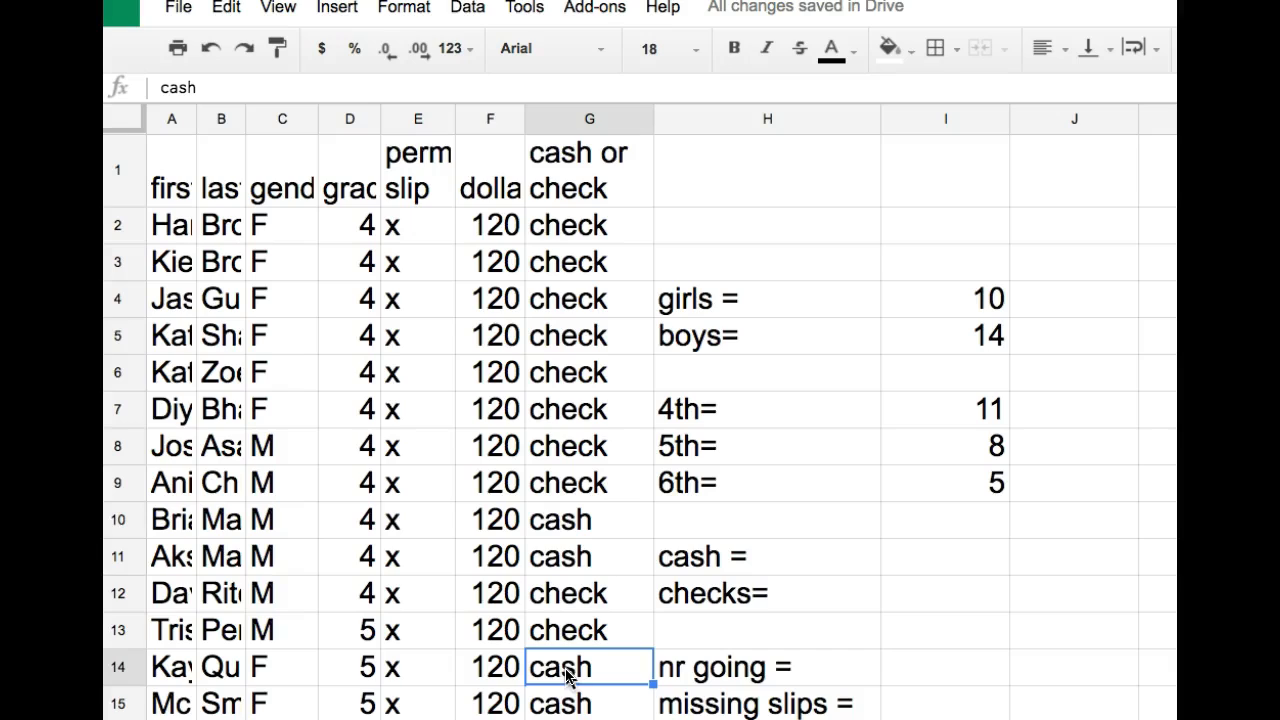
{"action": "left_click", "coordinate": [503, 667]}
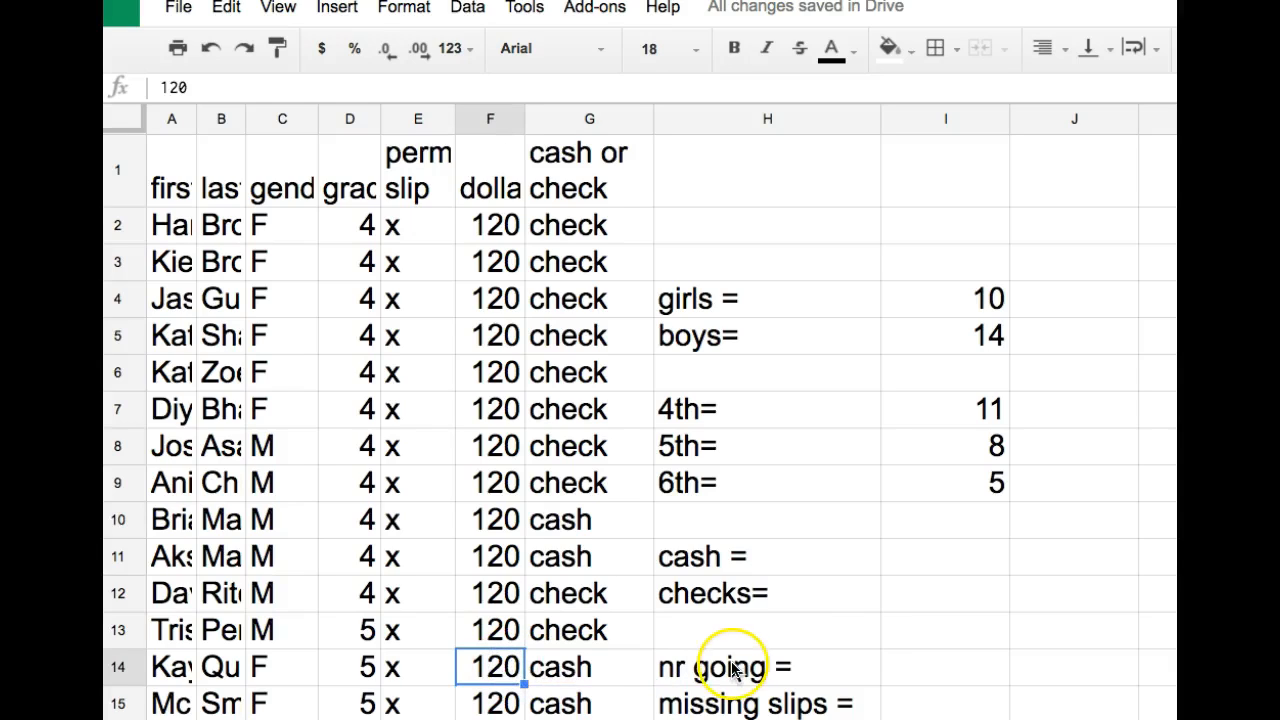
- Enter =sumif(g$2:g$25,"cash",f$2:f$25) in I11 to total the dollars paid in cash
{"action": "left_click", "coordinate": [911, 565]}
{"action": "type", "text": "=su"}
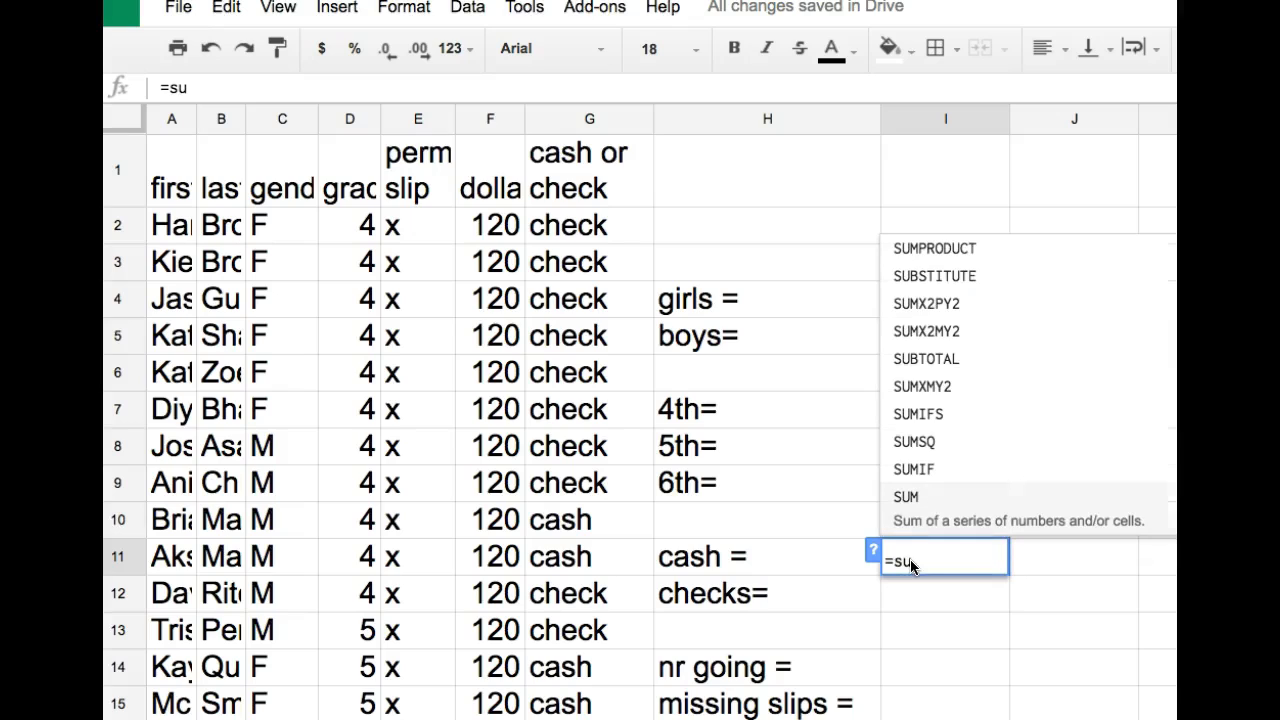
{"action": "type", "text": "mif"}
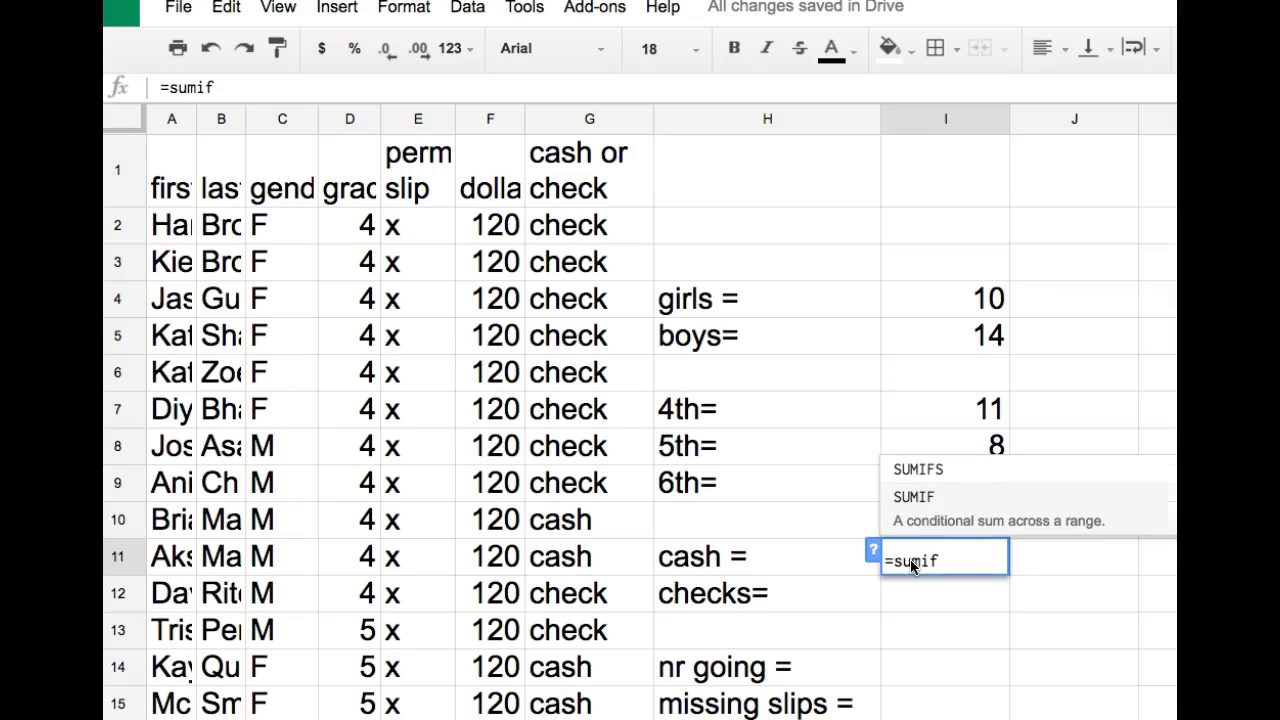
{"action": "type", "text": "("}
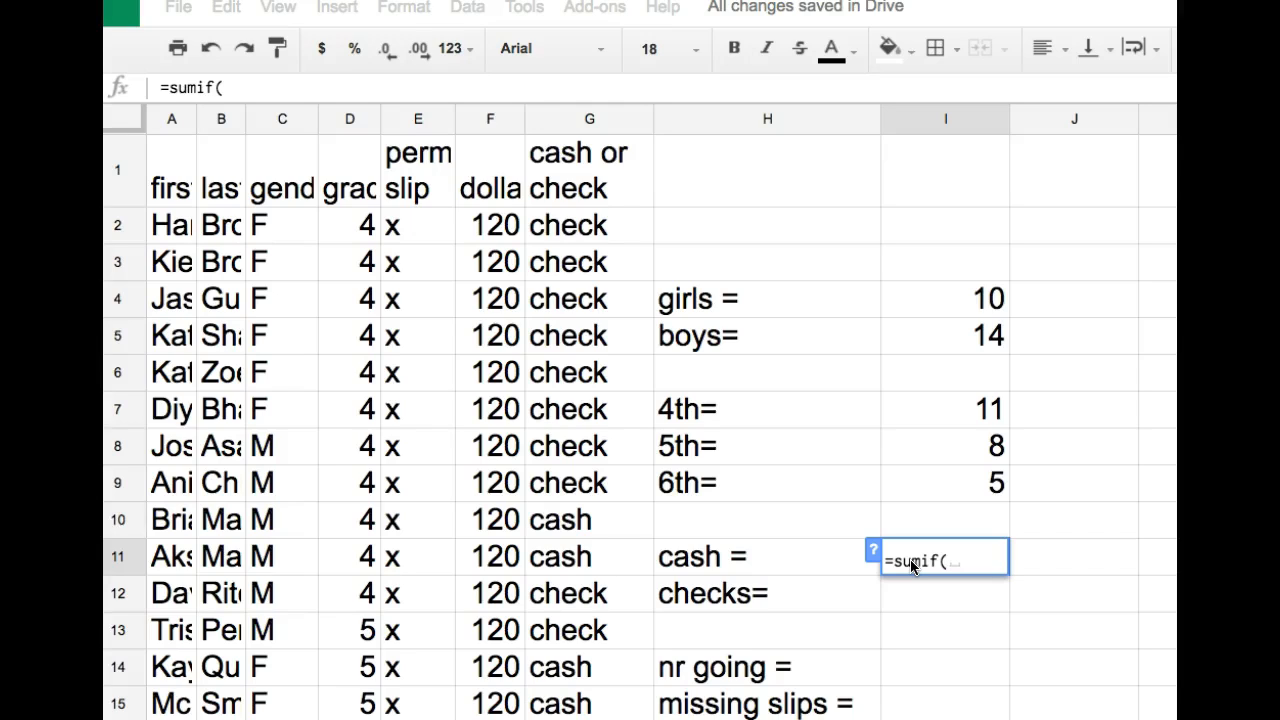
{"action": "type", "text": "g$2"}
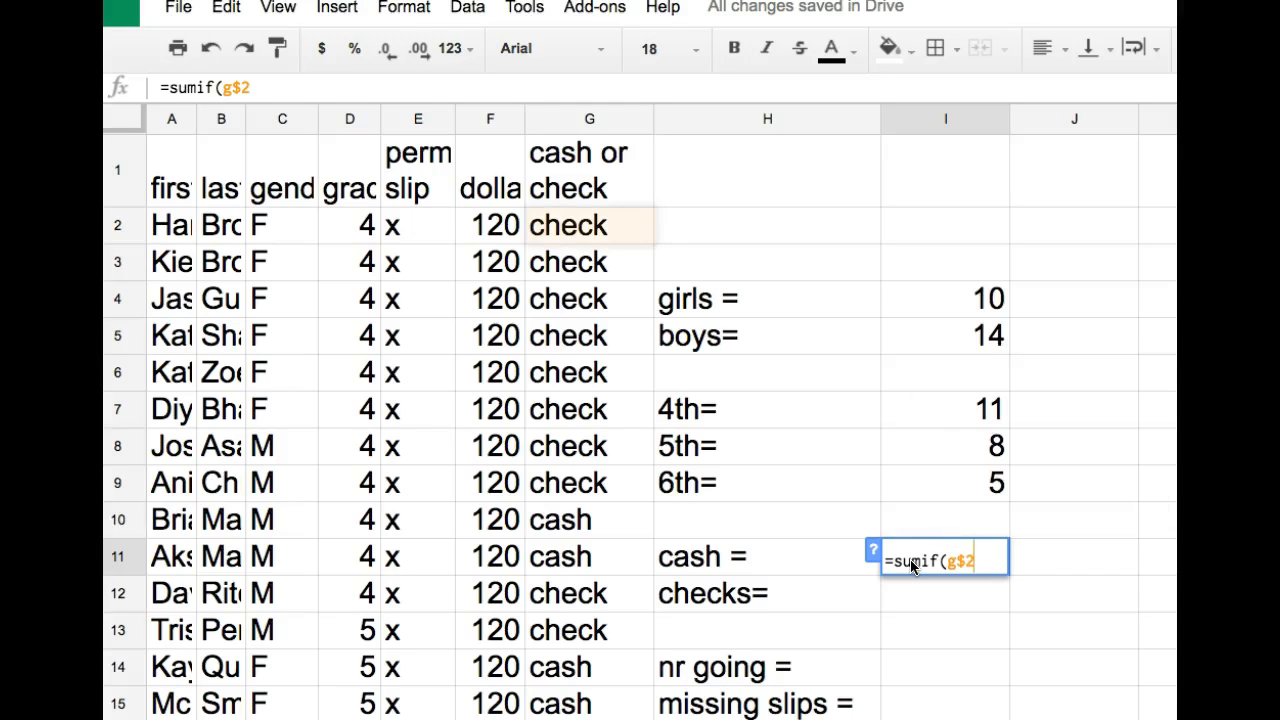
{"action": "type", "text": ":g$25,"}
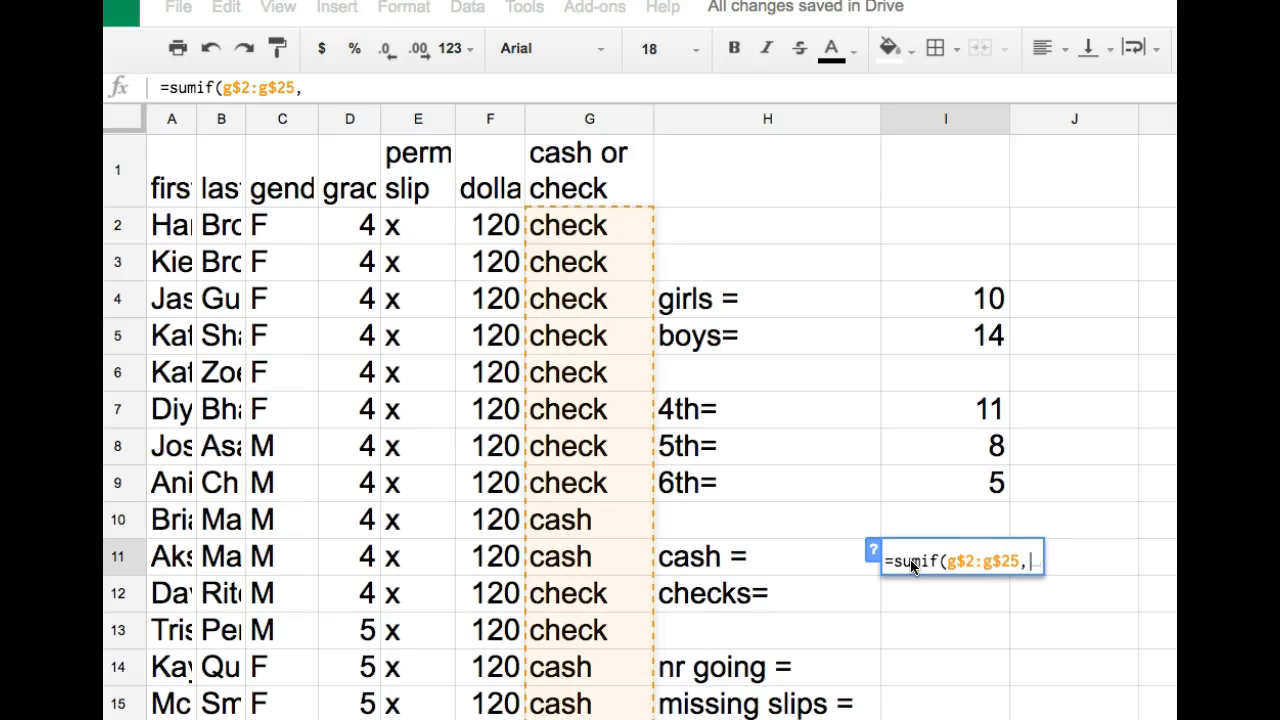
{"action": "type", "text": "\""}
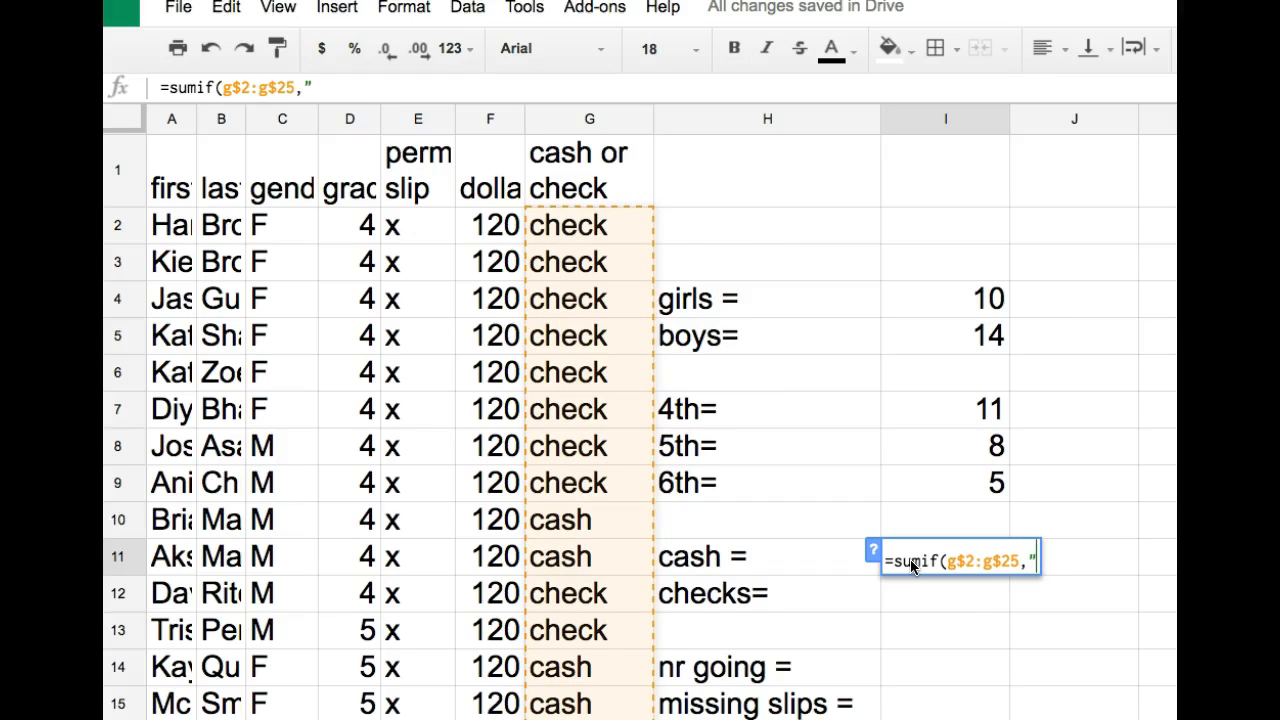
{"action": "type", "text": "cash\""}
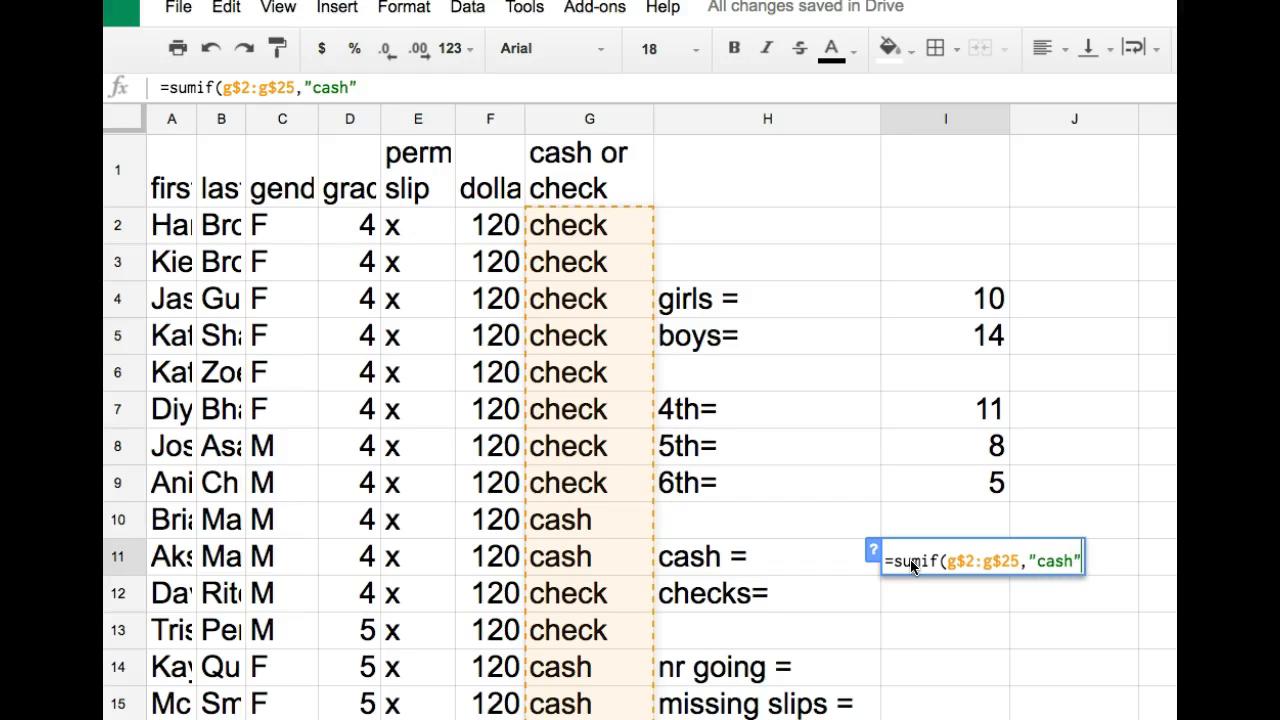
{"action": "type", "text": ","}
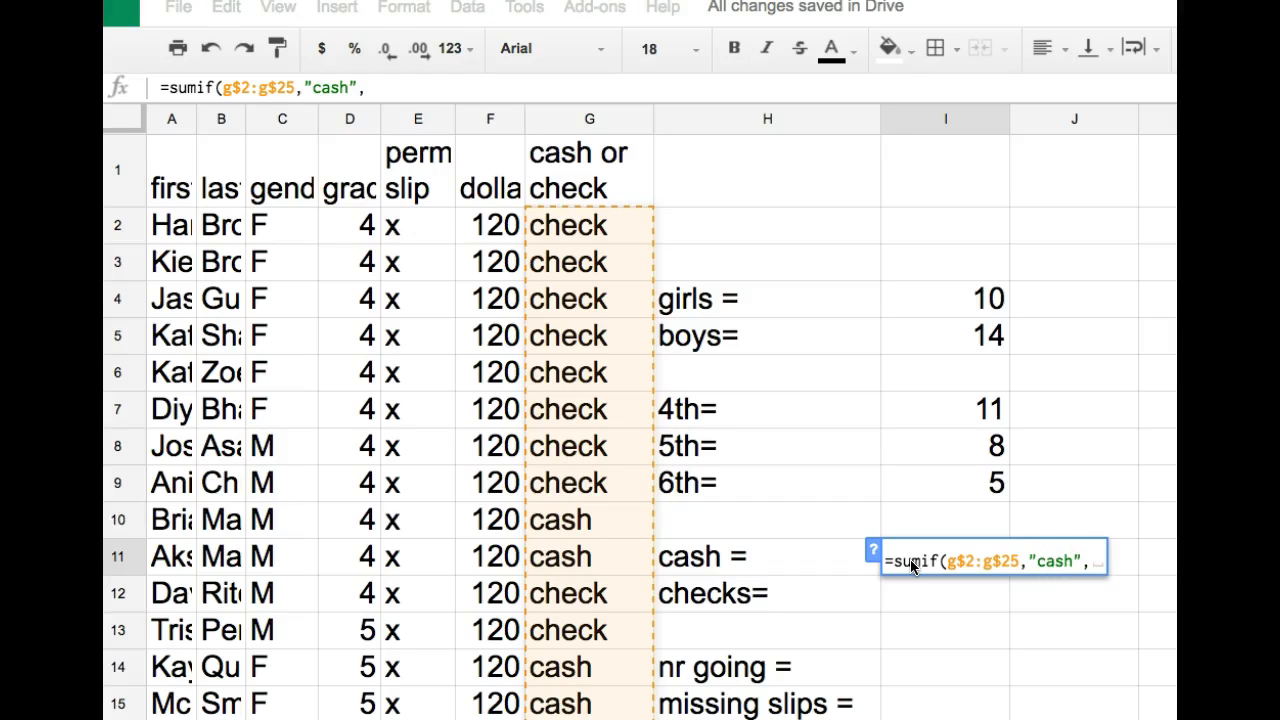
{"action": "type", "text": "f"}
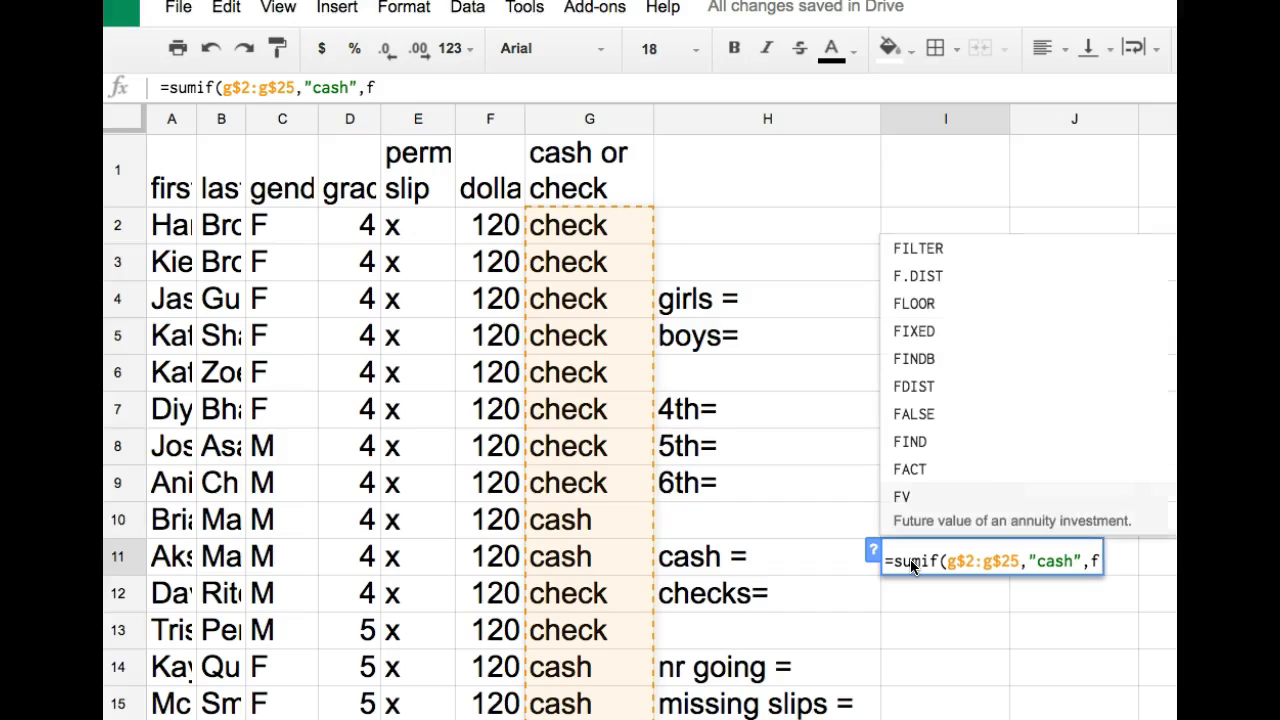
{"action": "type", "text": "$2:"}
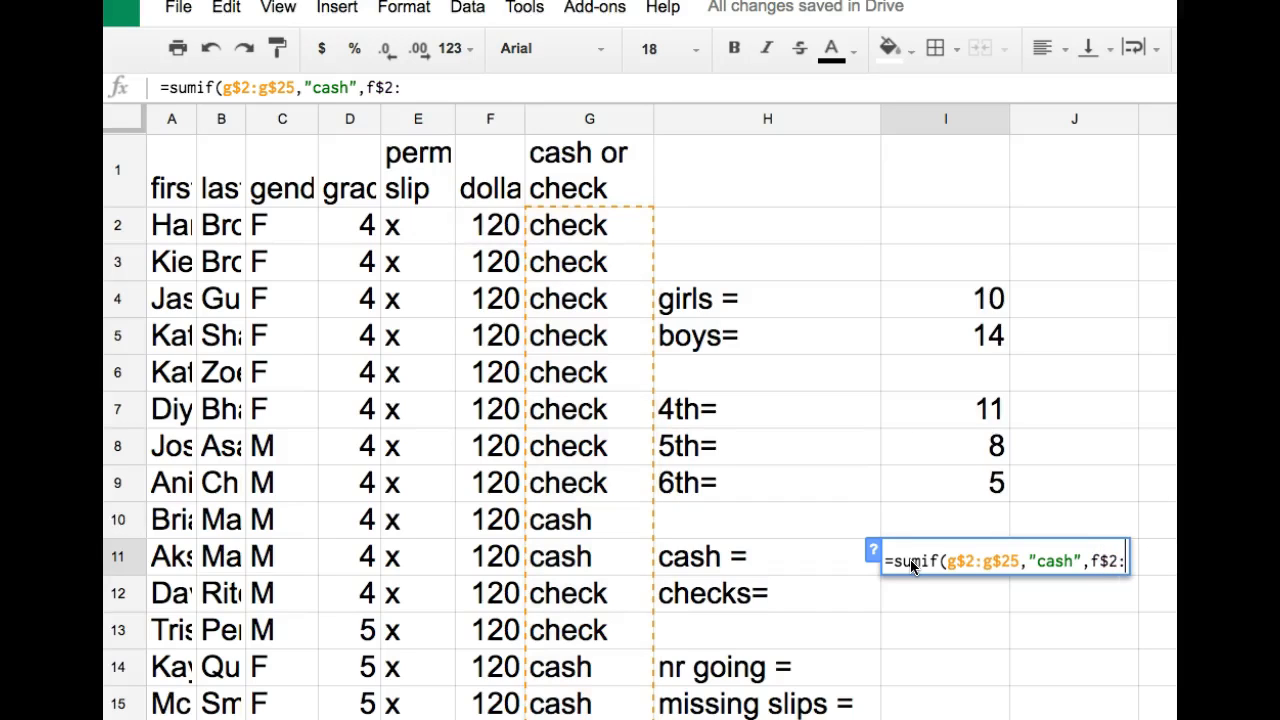
{"action": "type", "text": "f@"}
{"action": "key", "text": "BackSpace"}
{"action": "type", "text": "$25"}
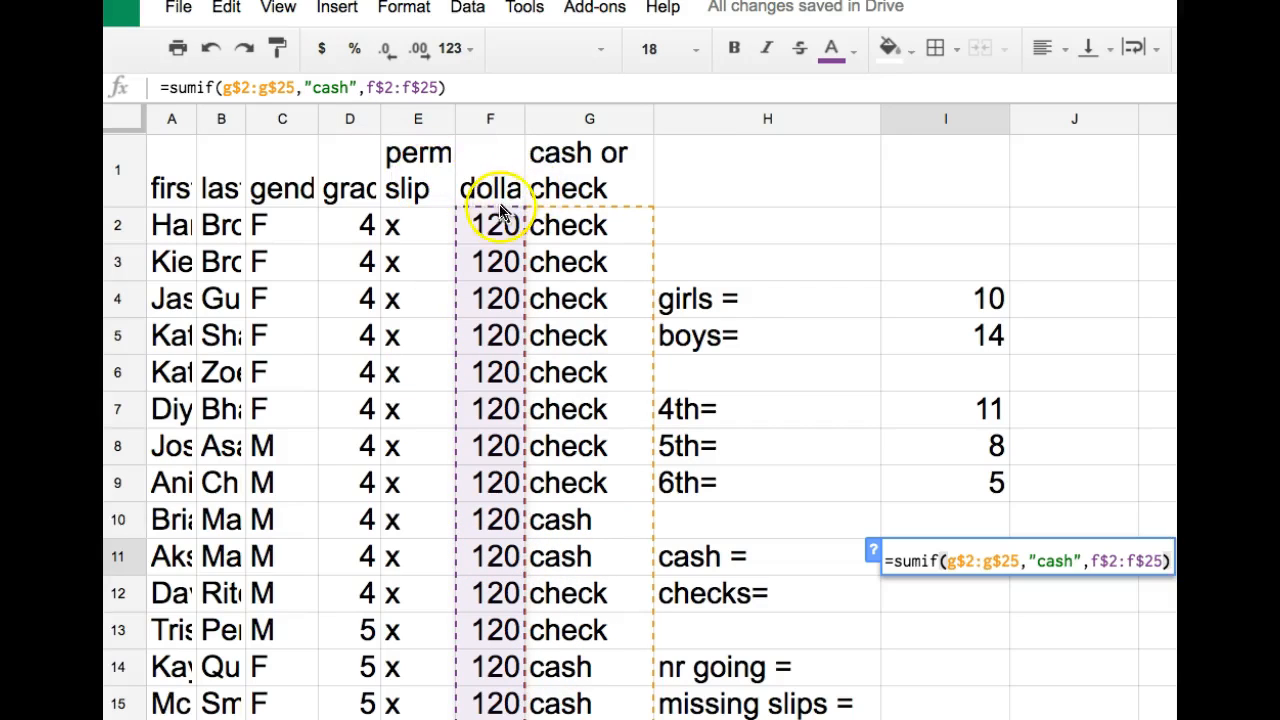
{"action": "left_click", "coordinate": [459, 89]}
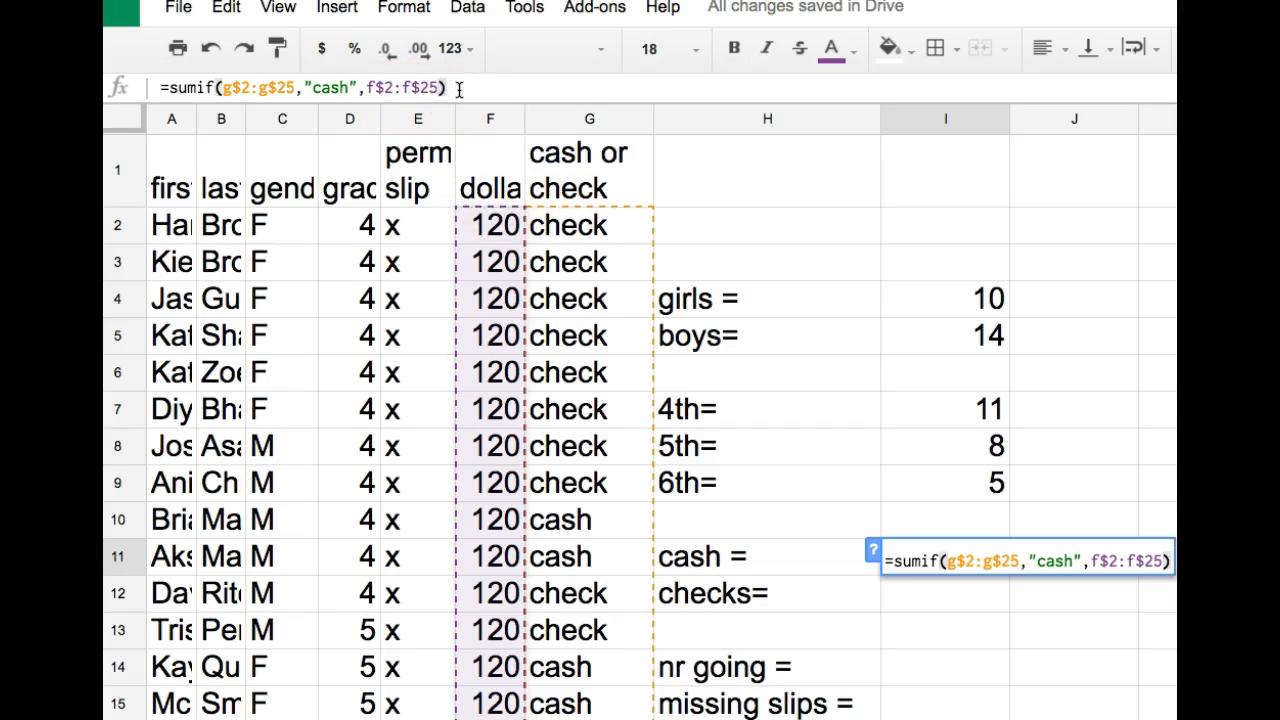
{"action": "key", "text": "Return"}
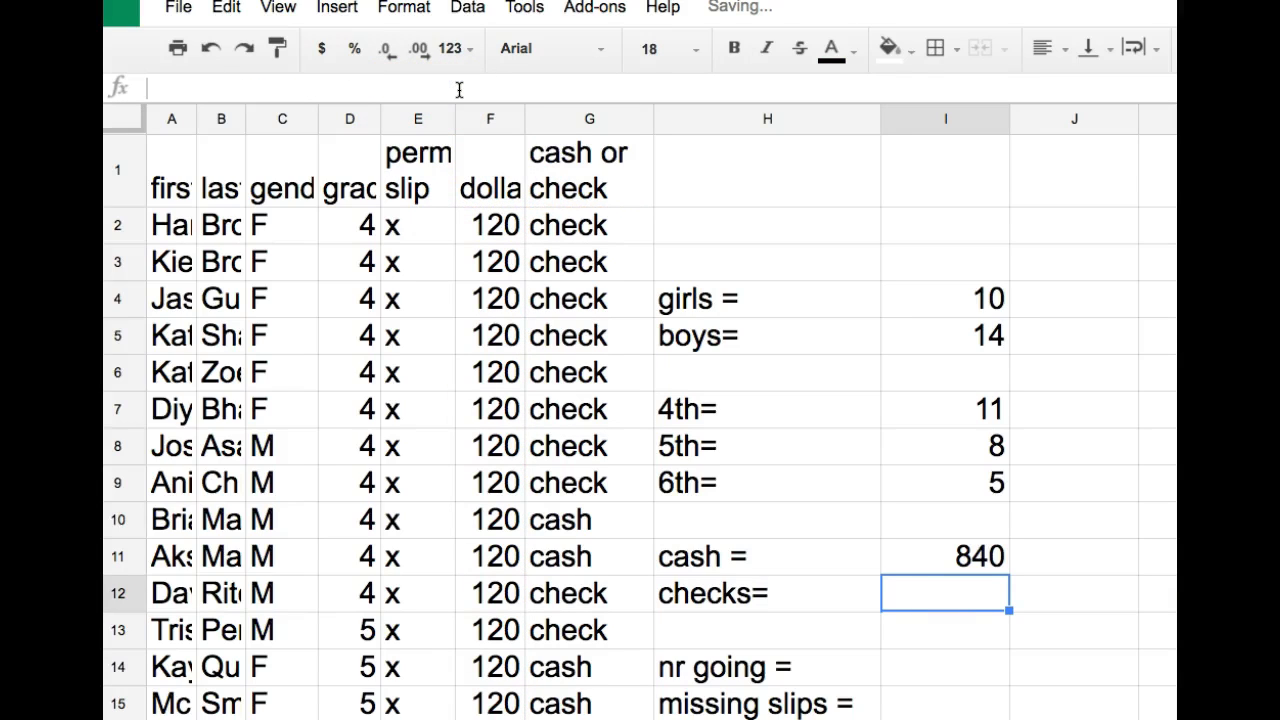
- Fill the cash total formula from I11 down into I12, next to the checks= label
{"action": "left_click", "coordinate": [963, 566]}
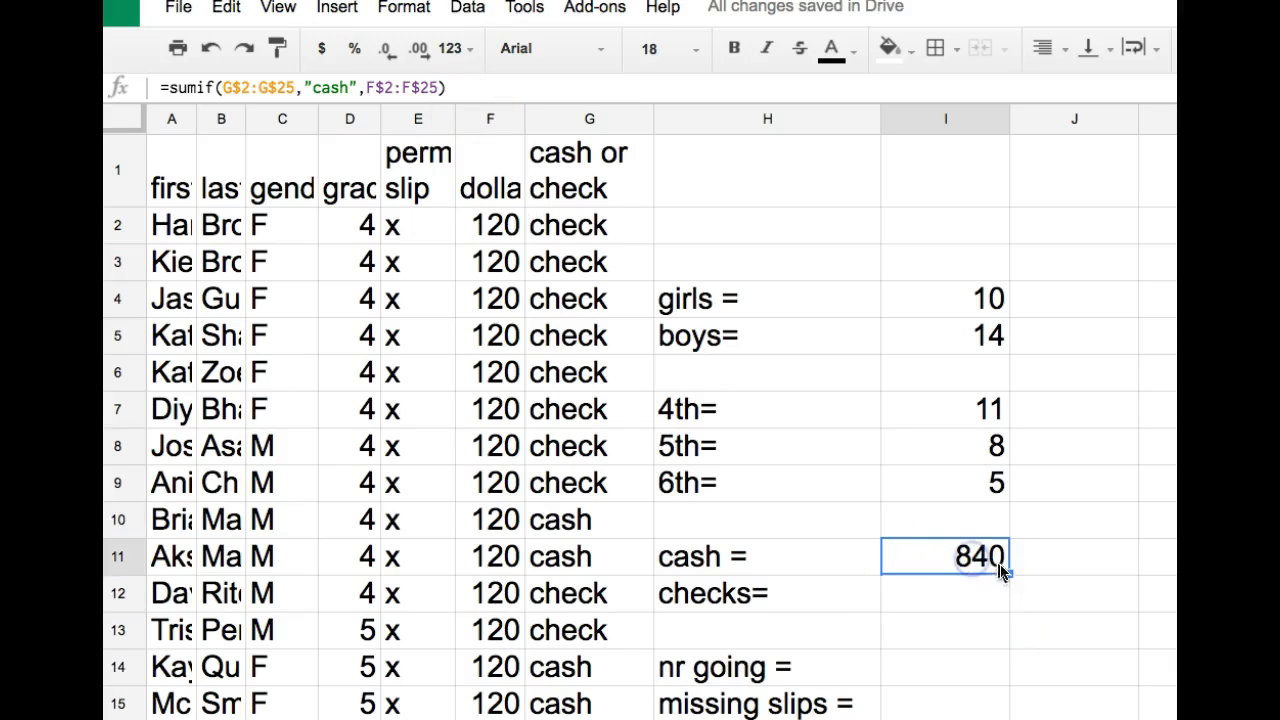
{"action": "left_click_drag", "start_coordinate": [1007, 589], "coordinate": [1007, 594]}
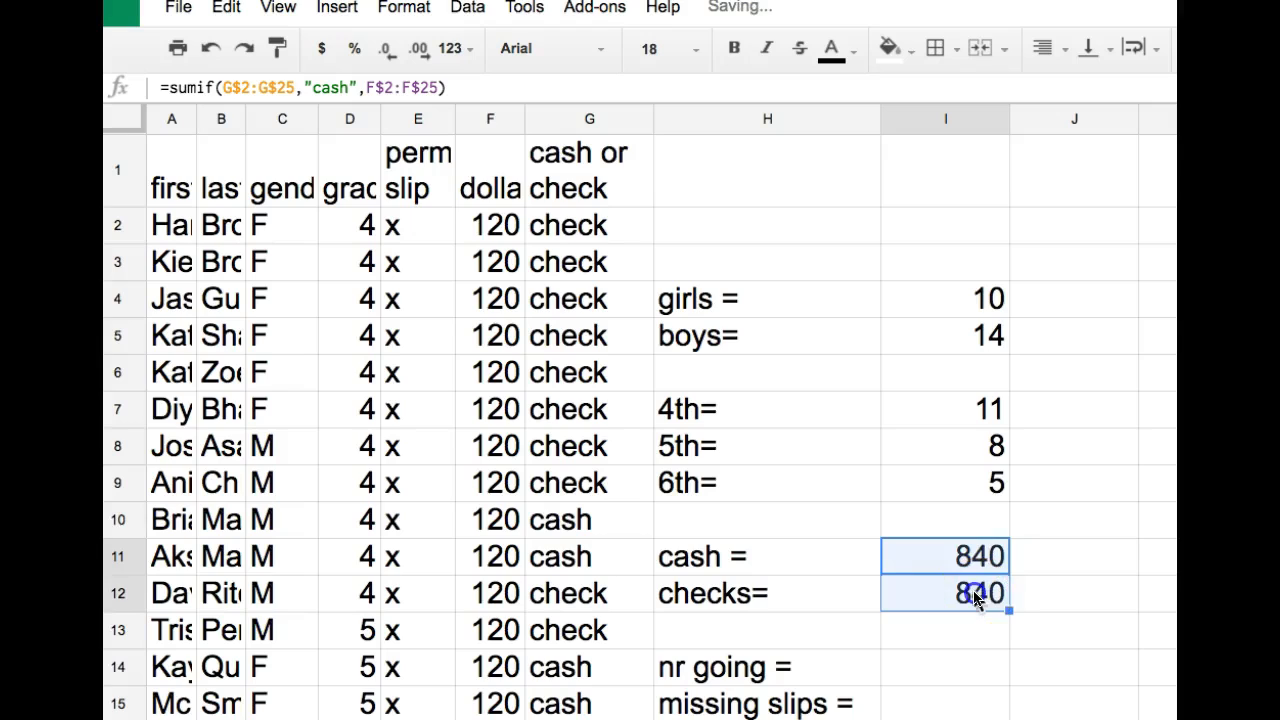
- Change the criterion in the I12 checks formula to "check", giving =sumif(G$2:G$25,"check",F$2:F$25)
{"action": "left_click", "coordinate": [977, 595]}
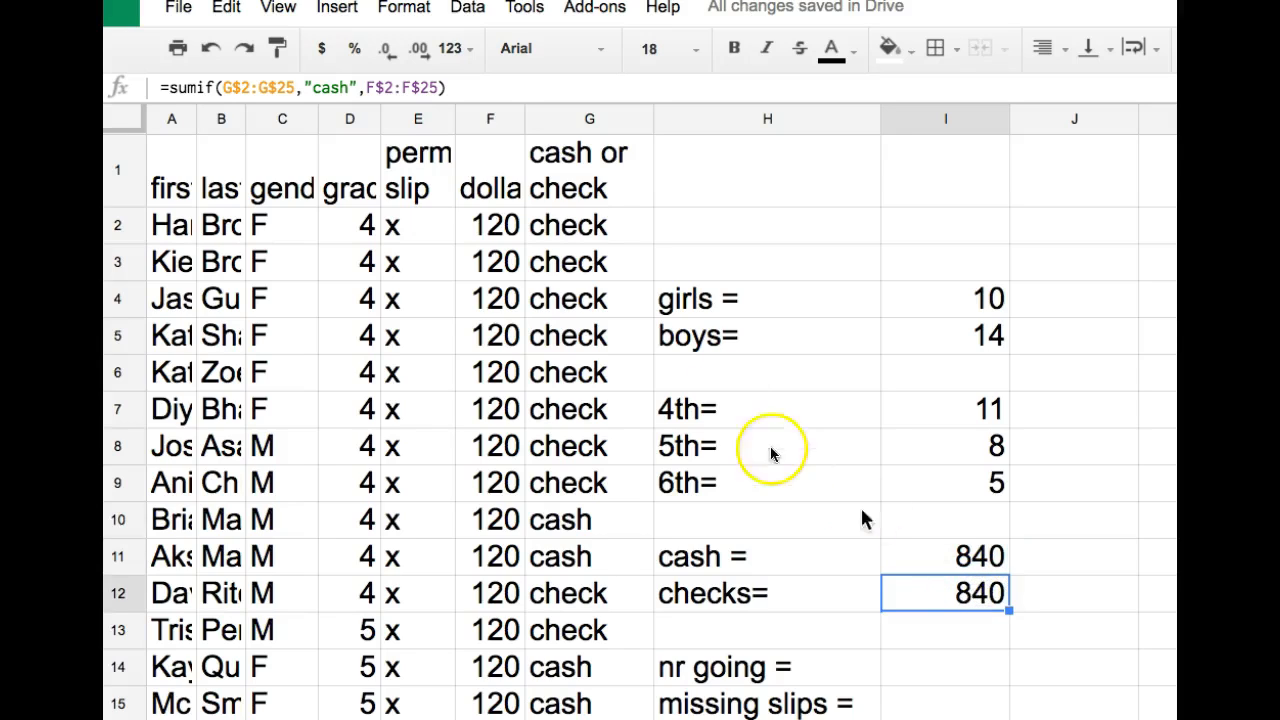
{"action": "left_click", "coordinate": [347, 87]}
{"action": "key", "text": "BackSpace"}
{"action": "key", "text": "BackSpace"}
{"action": "key", "text": "BackSpace"}
{"action": "key", "text": "BackSpace"}
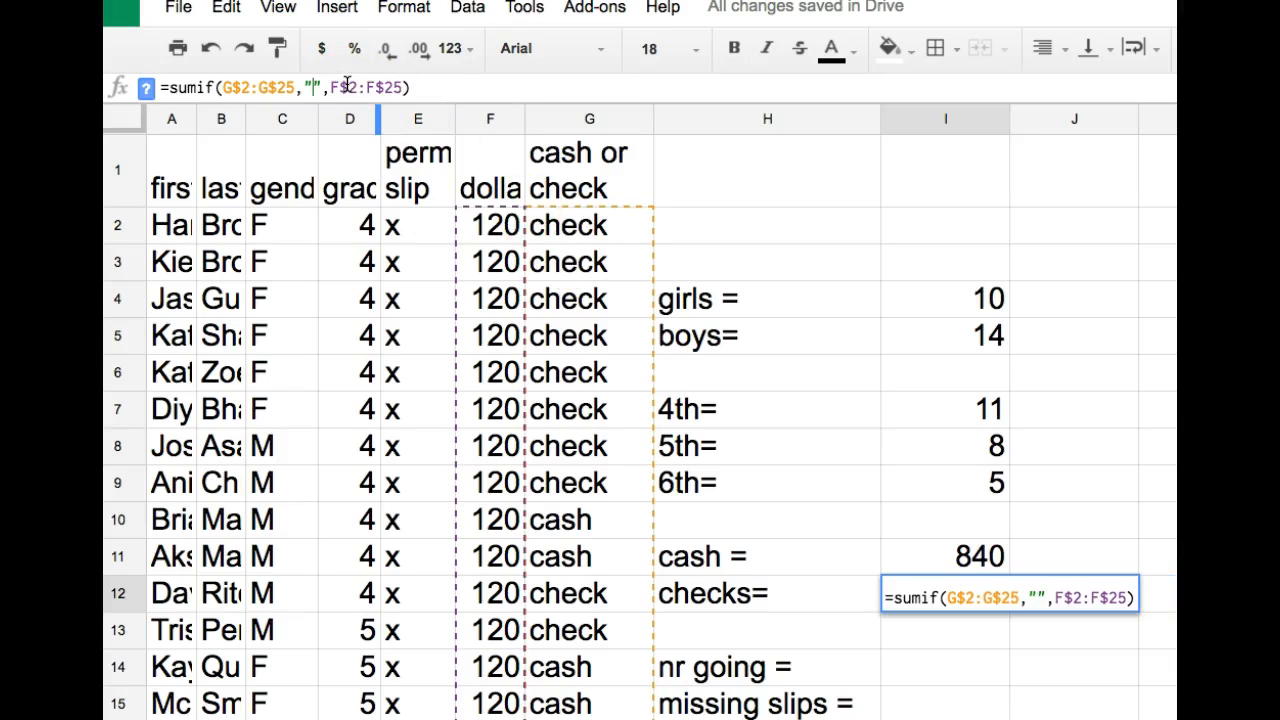
{"action": "type", "text": "check"}
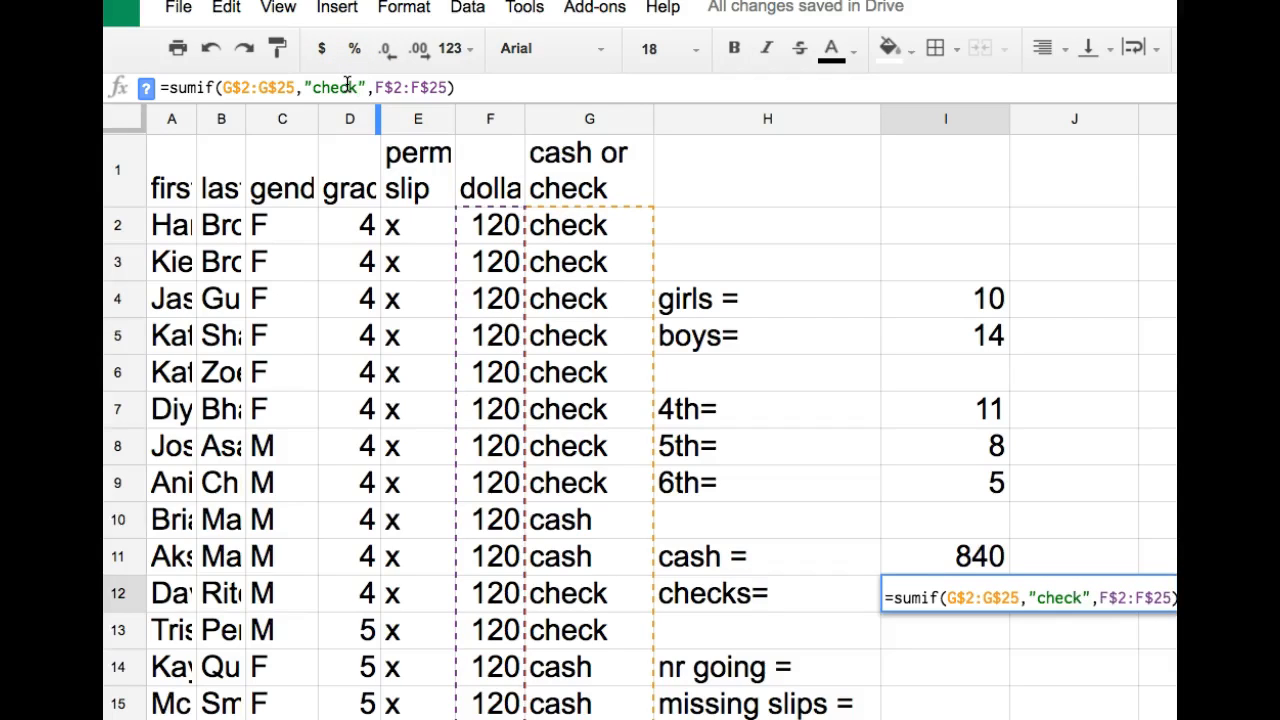
{"action": "key", "text": "Return"}
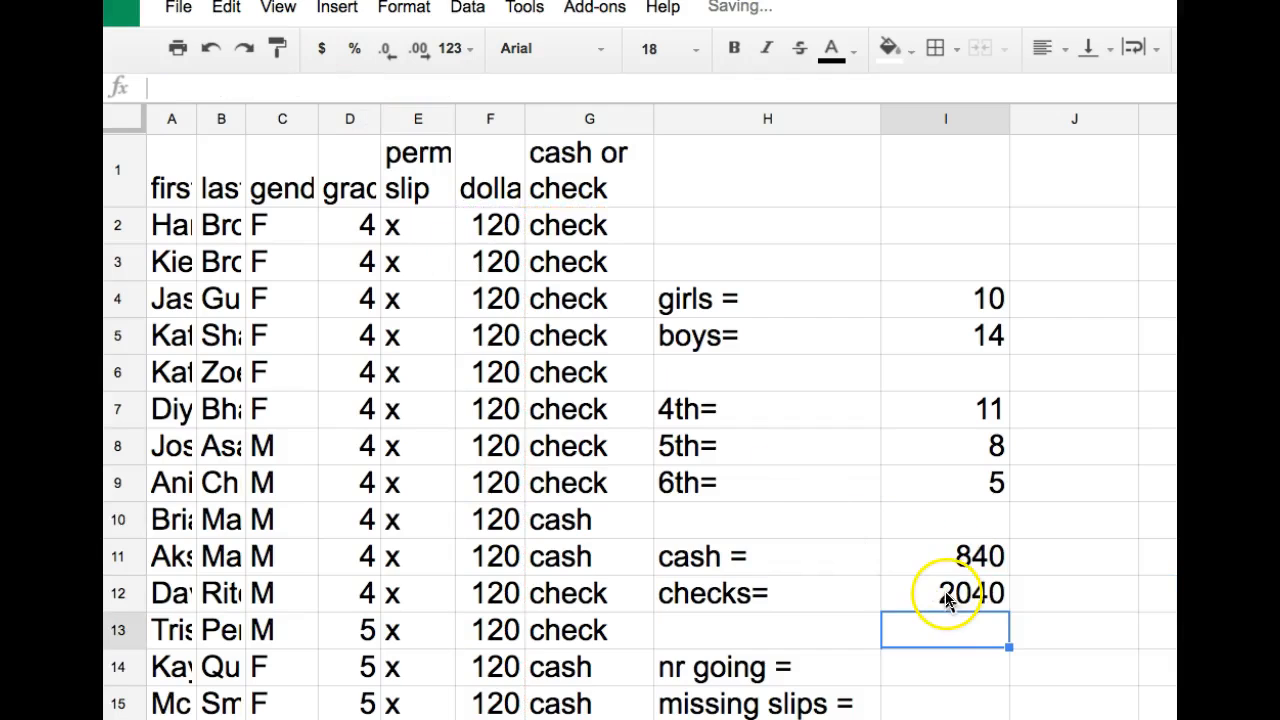
- Copy the checks total formula from I12 into I14, next to the nr going = label
{"action": "left_click", "coordinate": [923, 666]}
{"action": "scroll", "coordinate": [920, 671], "scroll_direction": "down", "scroll_amount": 3}
{"action": "scroll", "coordinate": [922, 675], "scroll_direction": "right", "scroll_amount": 1}
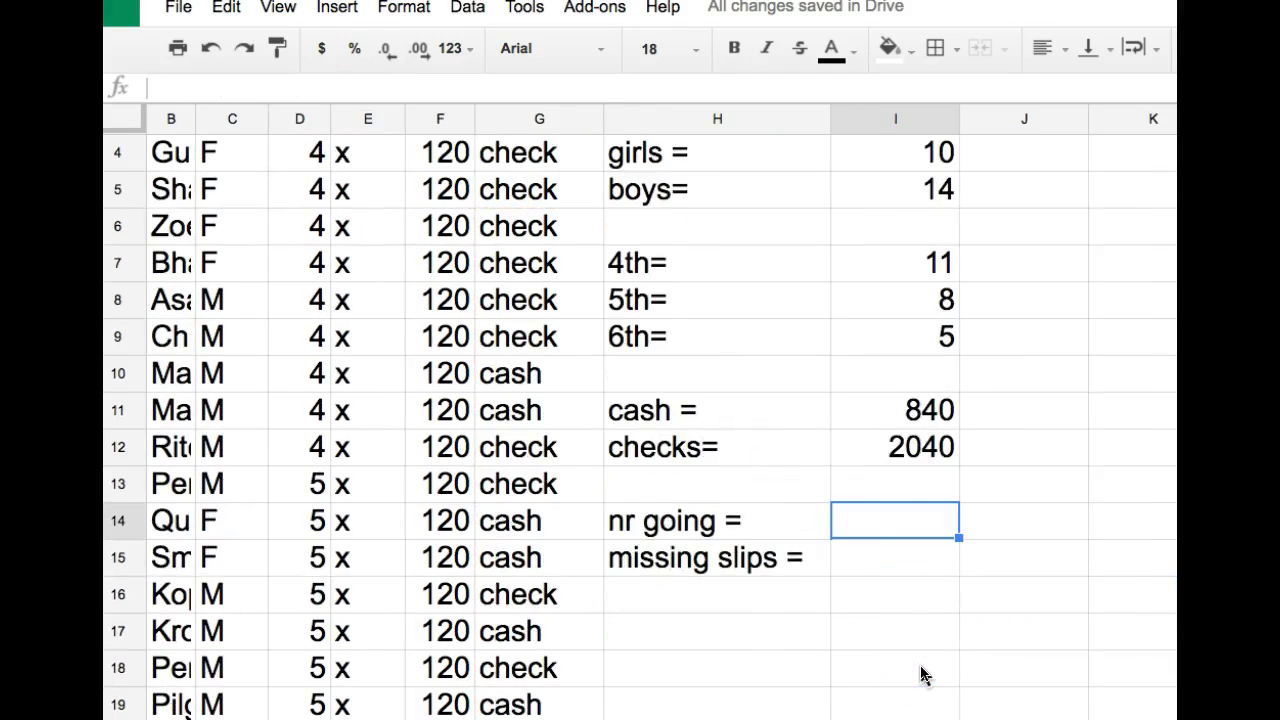
{"action": "scroll", "coordinate": [923, 675], "scroll_direction": "left", "scroll_amount": 1}
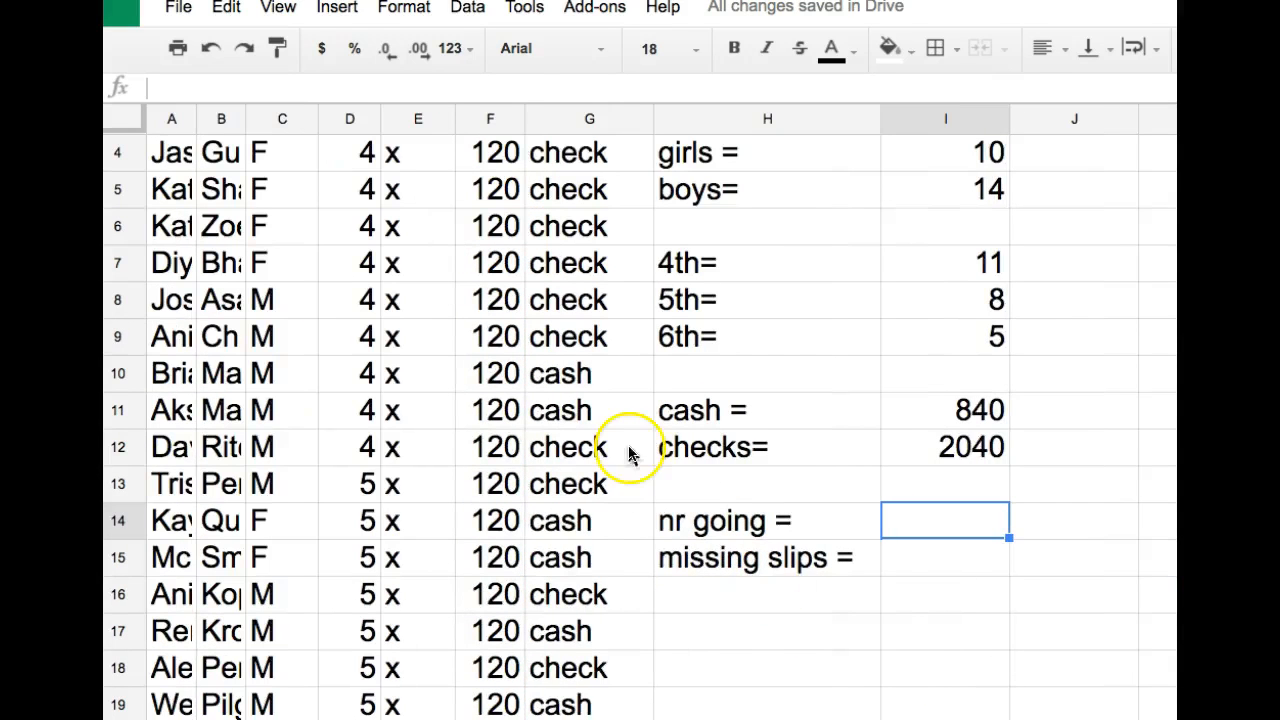
{"action": "left_click", "coordinate": [963, 445]}
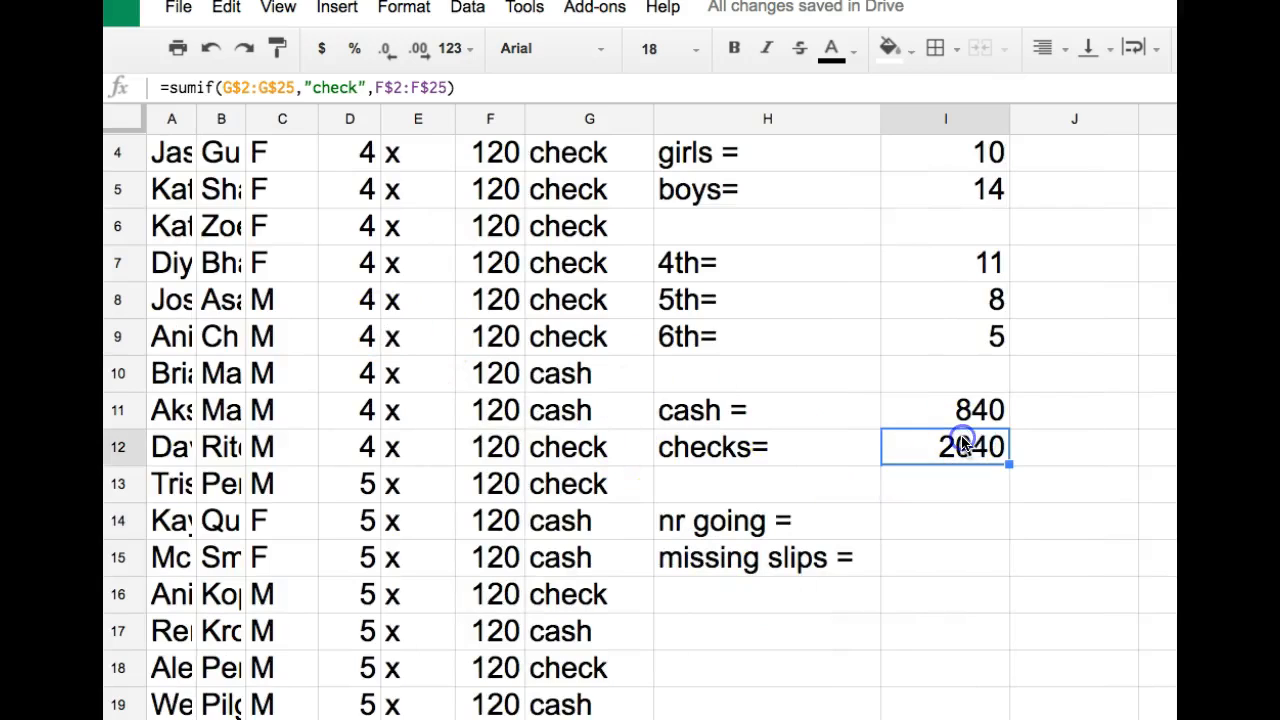
{"action": "key", "text": "ctrl+c"}
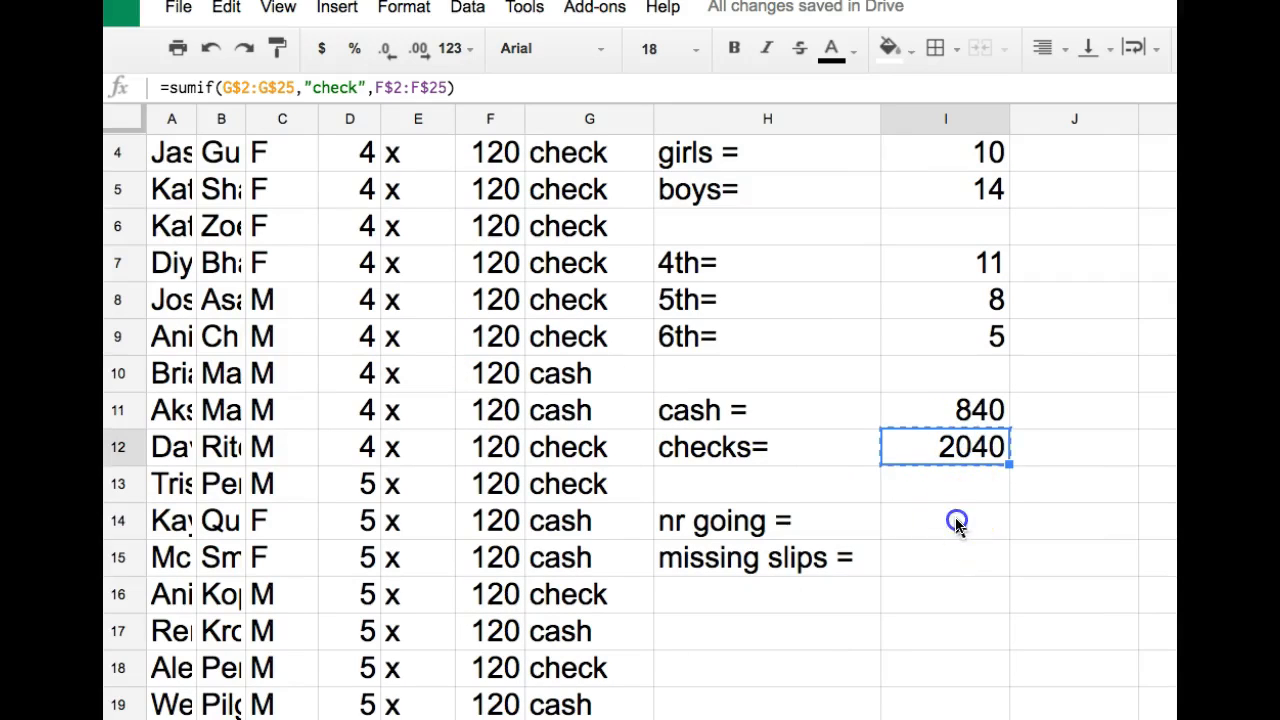
{"action": "left_click", "coordinate": [957, 523]}
{"action": "key", "text": "ctrl+v"}
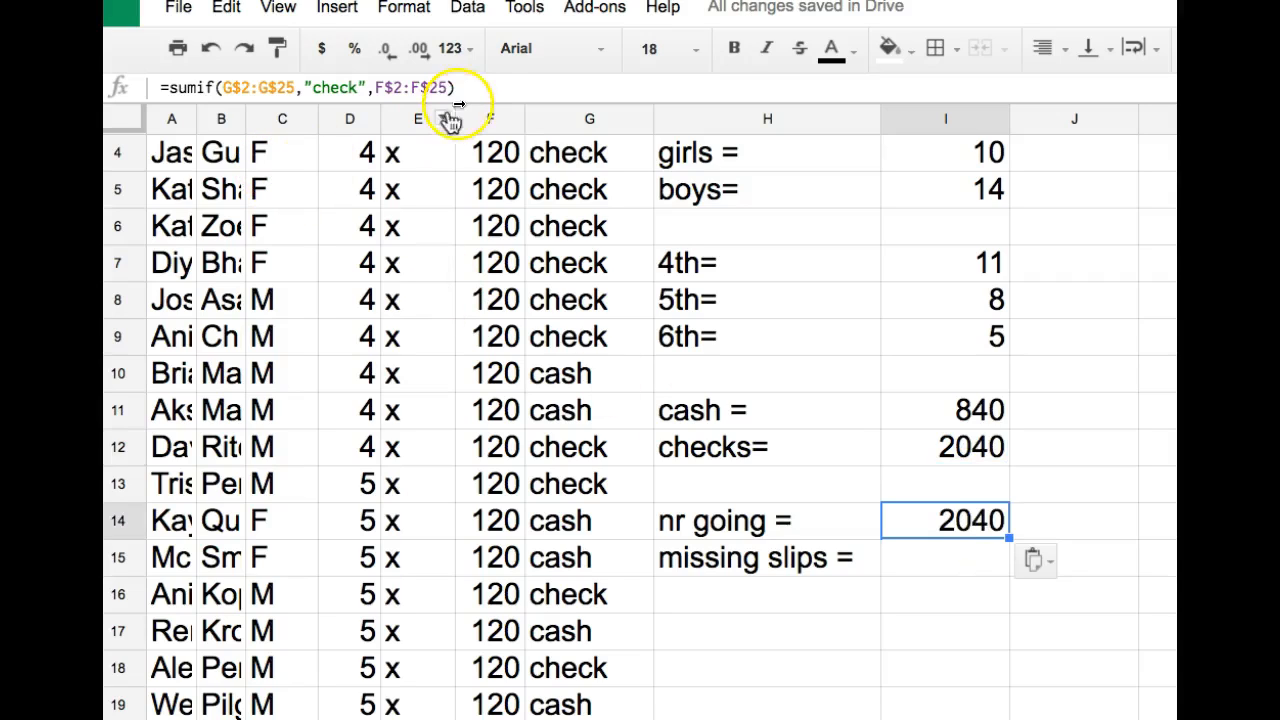
- Replace sumif with countif in the I14 formula
{"action": "left_click", "coordinate": [197, 88]}
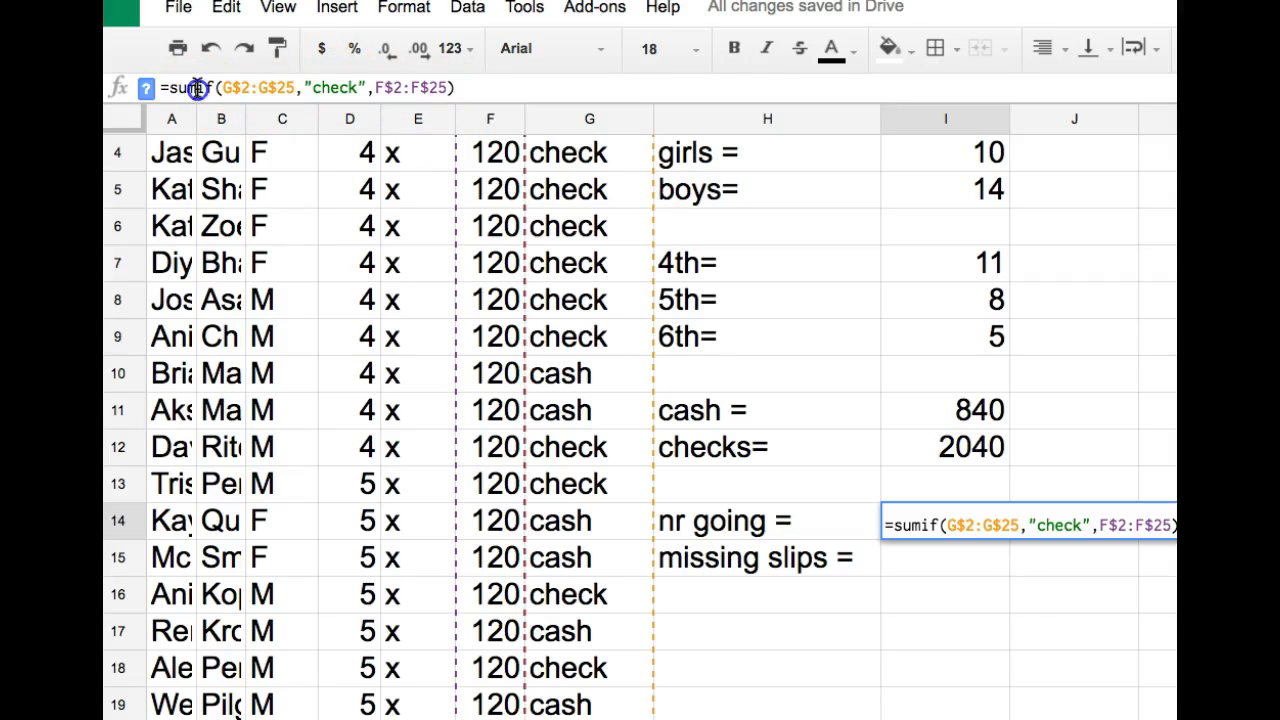
{"action": "key", "text": "BackSpace"}
{"action": "key", "text": "BackSpace"}
{"action": "key", "text": "BackSpace"}
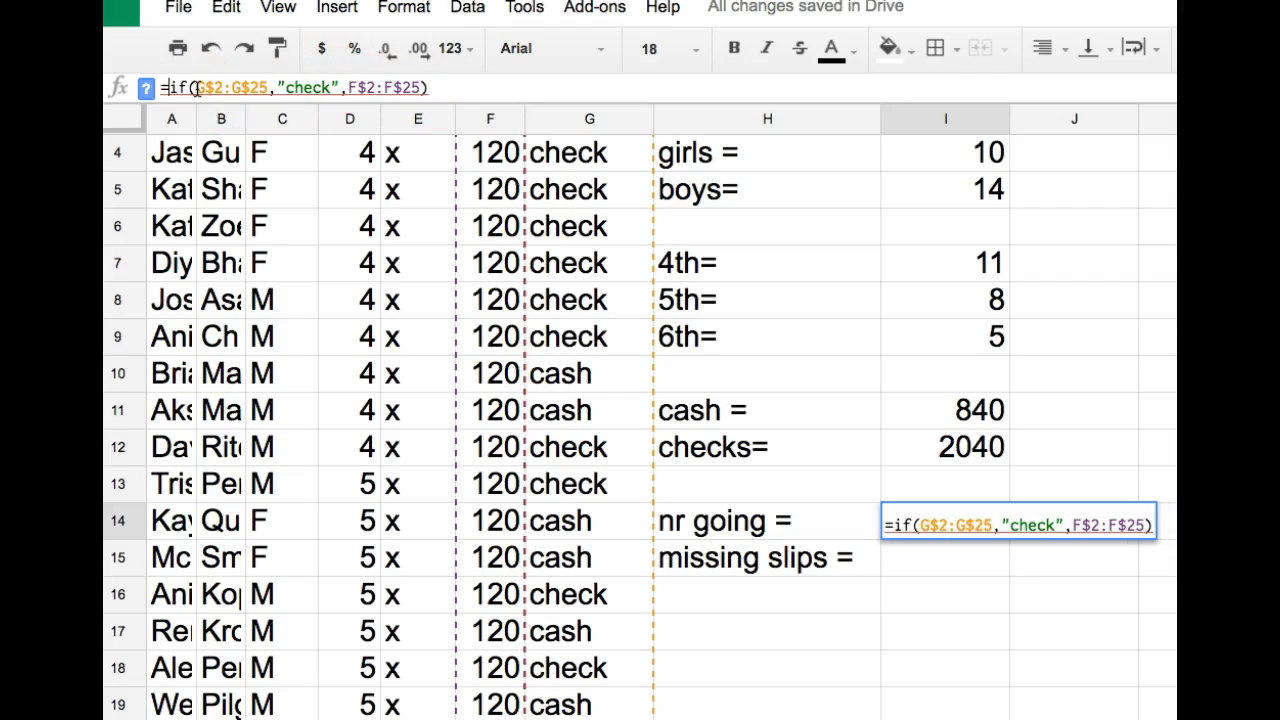
{"action": "type", "text": "count"}
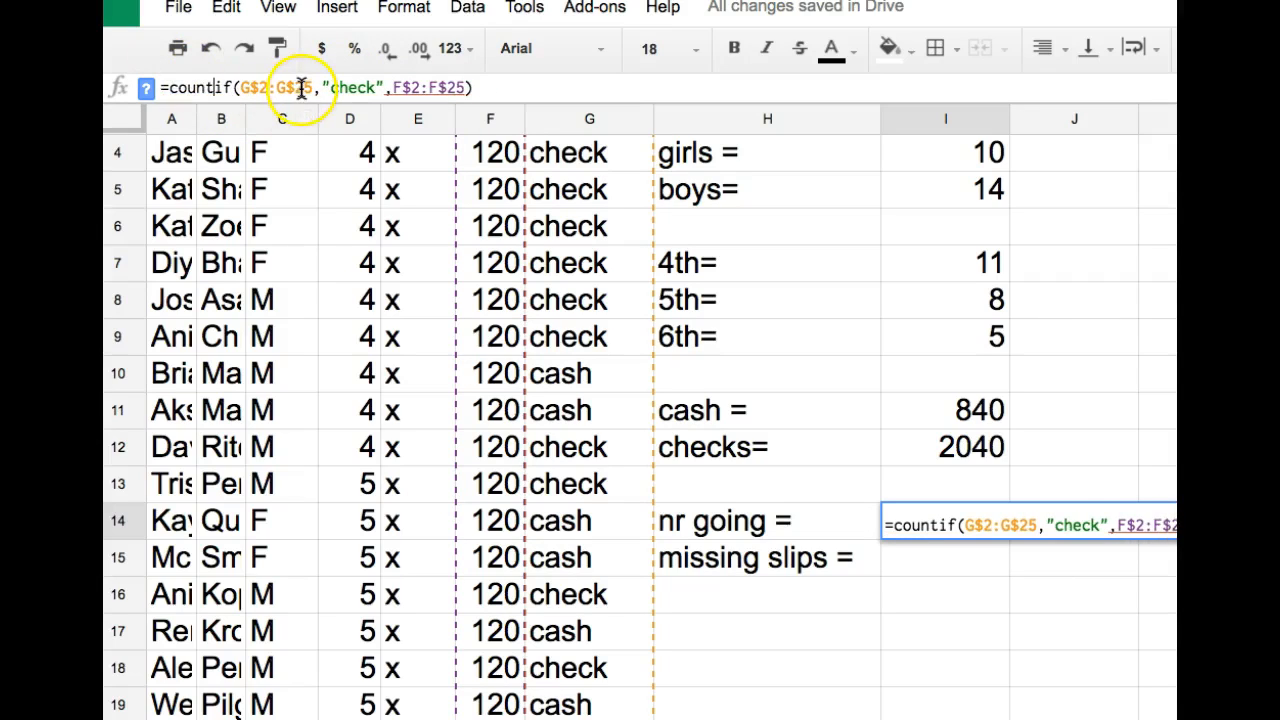
- Change the first range of the I14 formula to a$2:a$25 so it covers the first-name column
{"action": "left_click", "coordinate": [247, 86]}
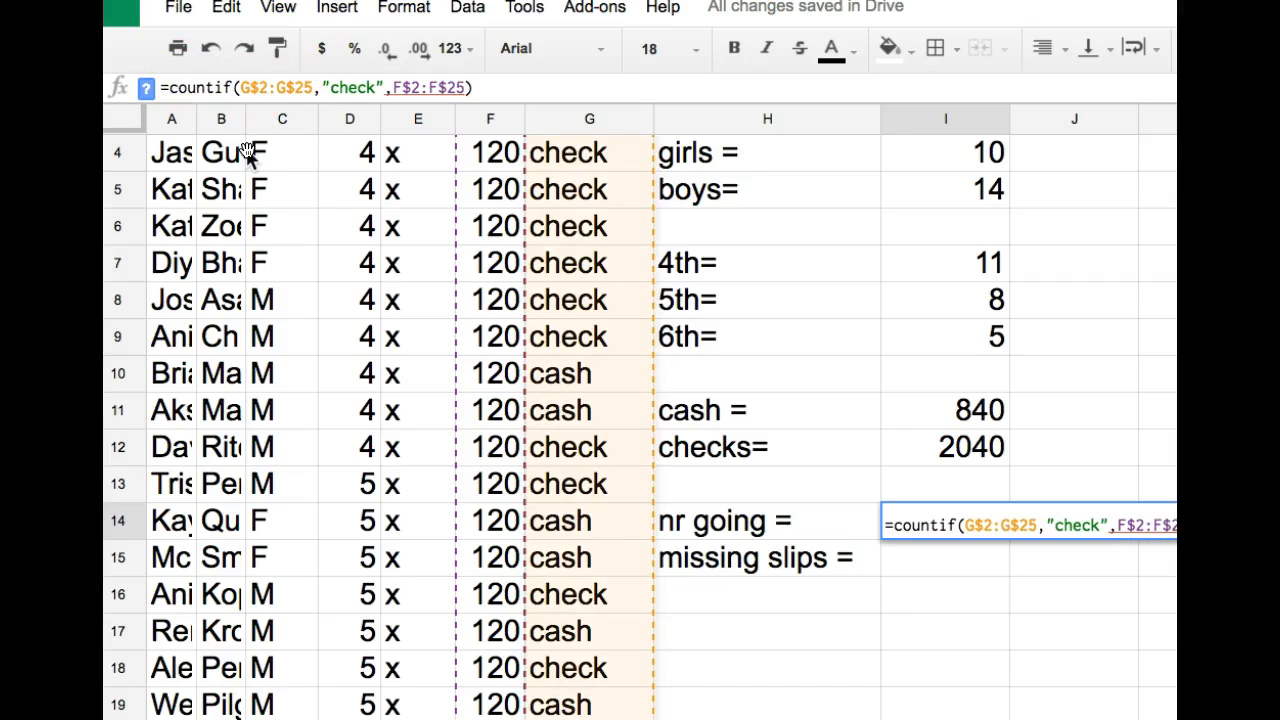
{"action": "key", "text": "BackSpace"}
{"action": "type", "text": "a"}
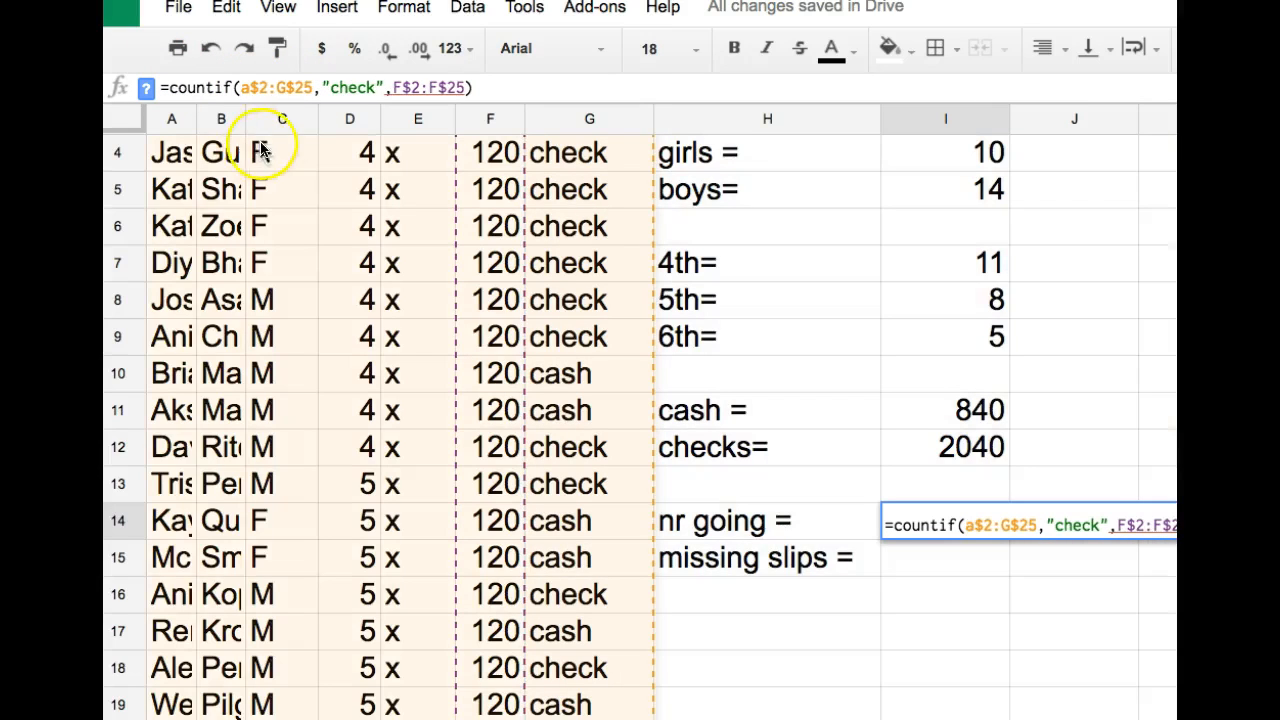
{"action": "left_click", "coordinate": [282, 91]}
{"action": "left_click", "coordinate": [290, 88]}
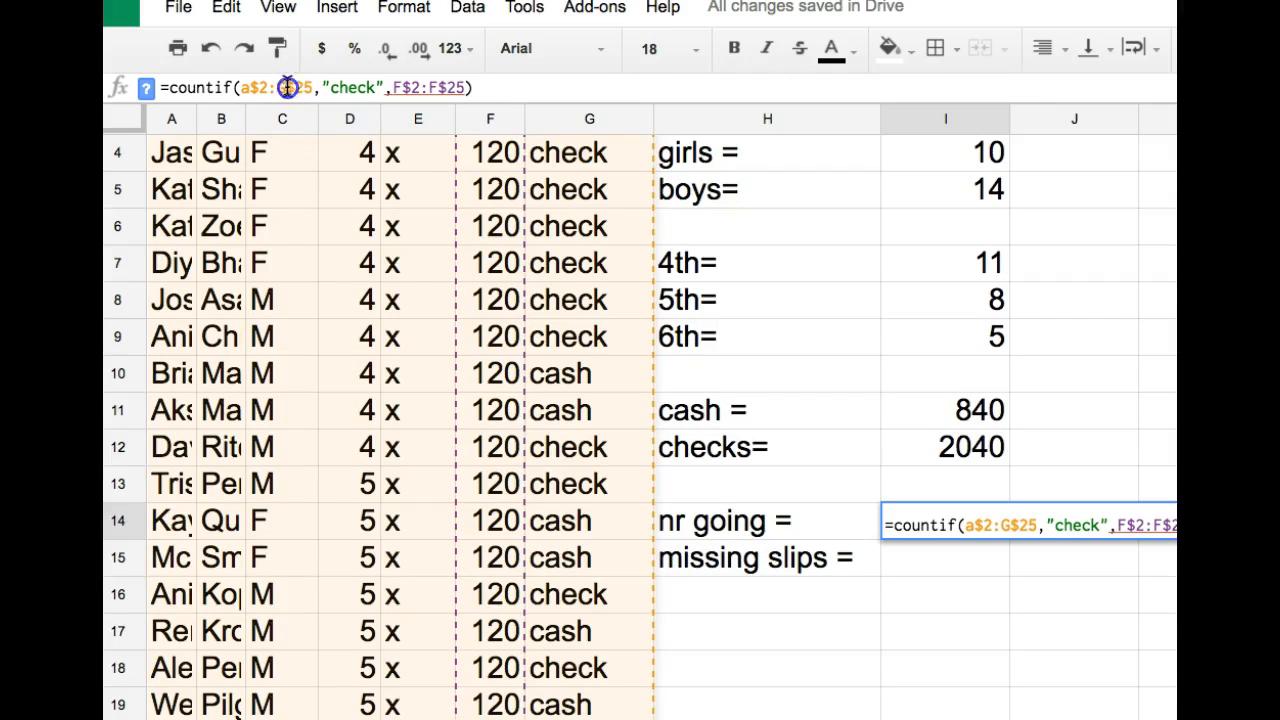
{"action": "key", "text": "BackSpace"}
{"action": "type", "text": "a"}
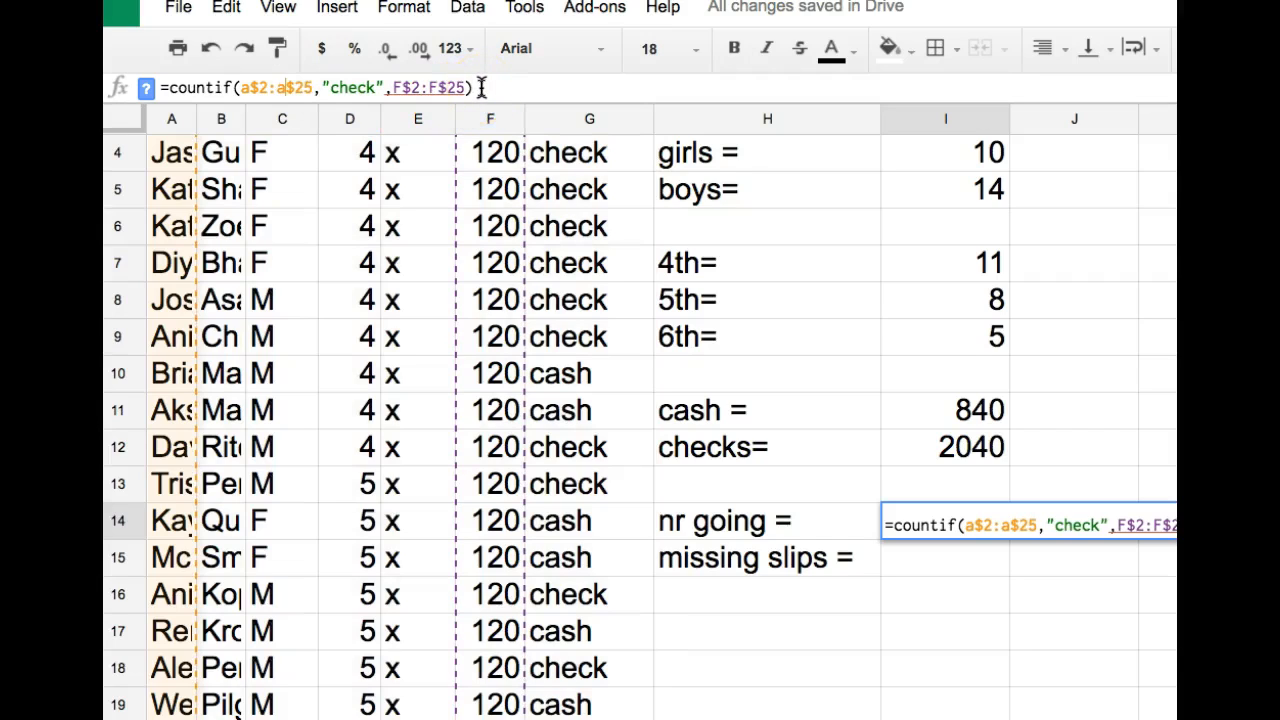
- Change the function in the I14 formula to counta
{"action": "left_click", "coordinate": [234, 88]}
{"action": "key", "text": "BackSpace"}
{"action": "key", "text": "BackSpace"}
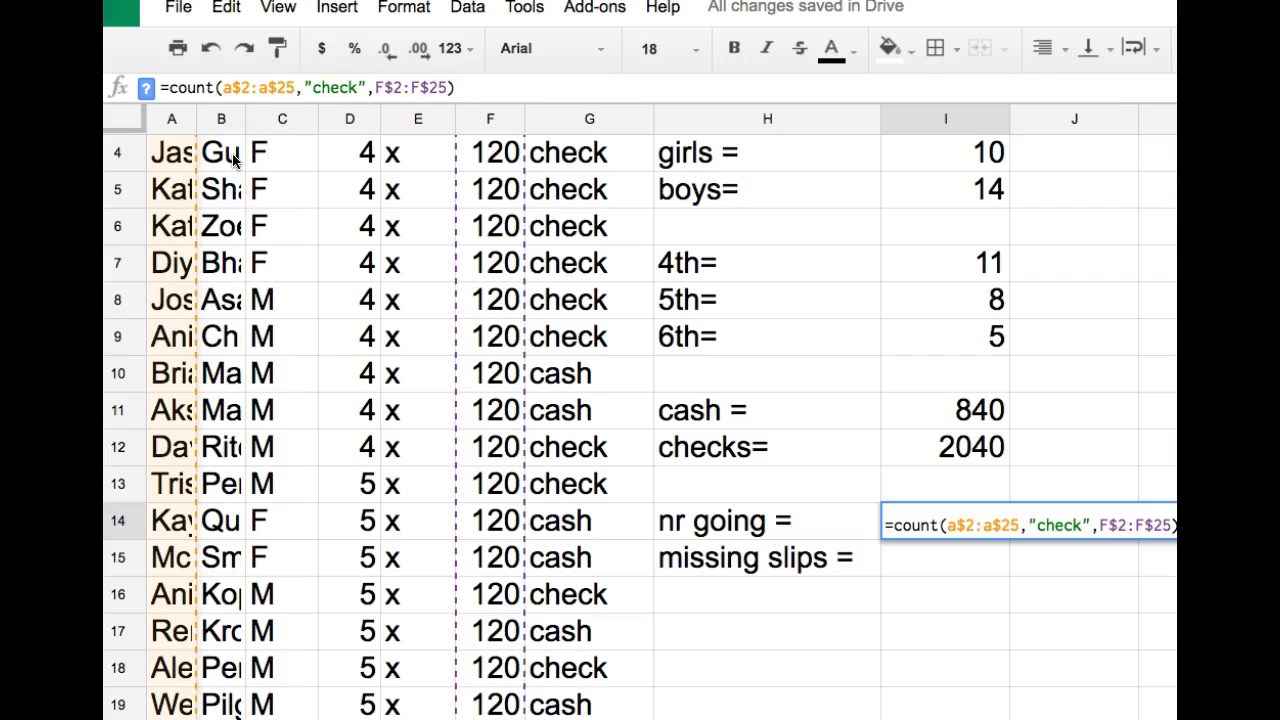
{"action": "type", "text": "a"}
- Remove the "check" criterion and the F$2:F$25 range from I14, entering =counta(a$2:a$25)
{"action": "left_click", "coordinate": [456, 88]}
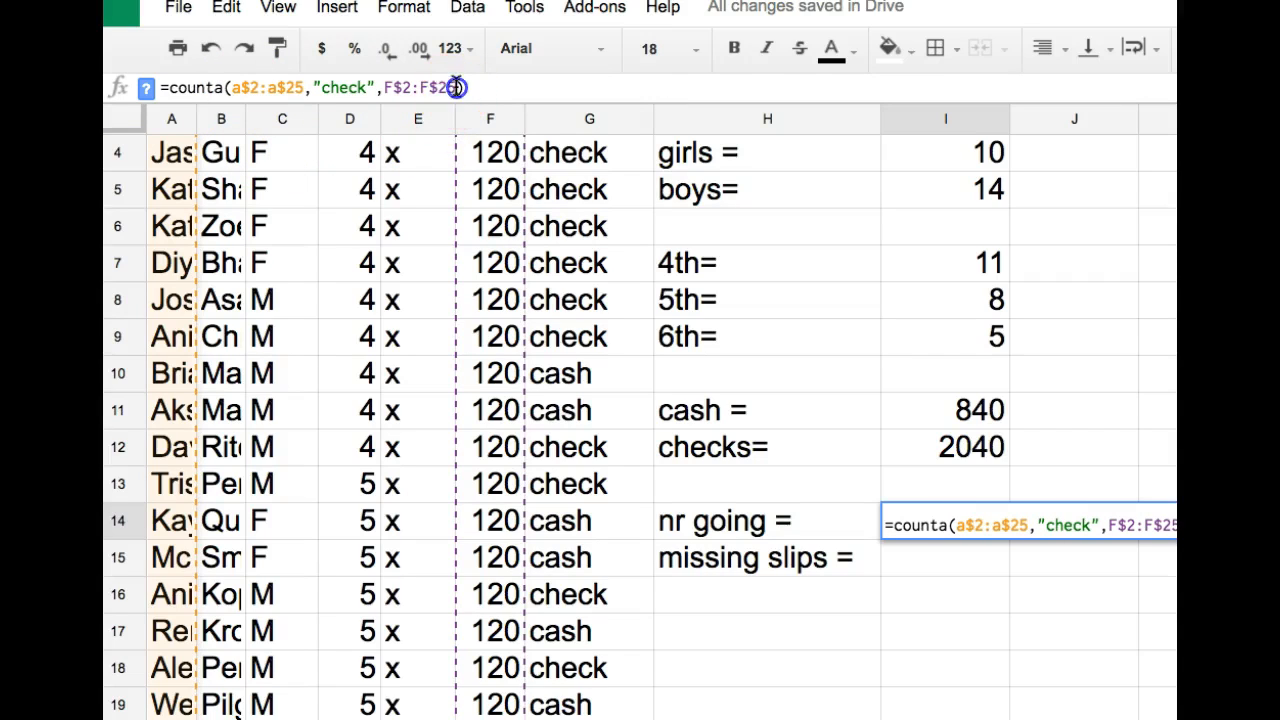
{"action": "key", "text": "BackSpace"}
{"action": "key", "text": "BackSpace"}
{"action": "key", "text": "BackSpace"}
{"action": "key", "text": "BackSpace"}
{"action": "key", "text": "BackSpace"}
{"action": "key", "text": "BackSpace"}
{"action": "key", "text": "BackSpace"}
{"action": "key", "text": "BackSpace"}
{"action": "key", "text": "BackSpace"}
{"action": "key", "text": "BackSpace"}
{"action": "key", "text": "BackSpace"}
{"action": "key", "text": "BackSpace"}
{"action": "key", "text": "BackSpace"}
{"action": "key", "text": "BackSpace"}
{"action": "key", "text": "BackSpace"}
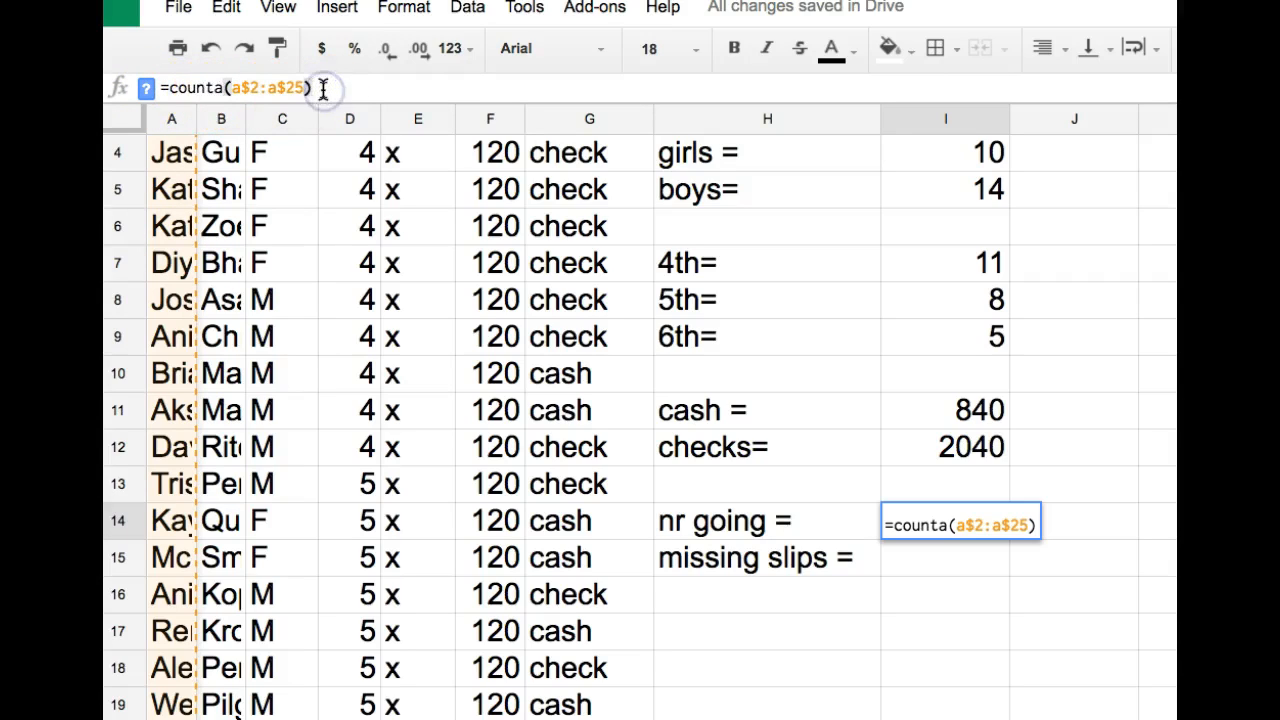
{"action": "key", "text": "Return"}
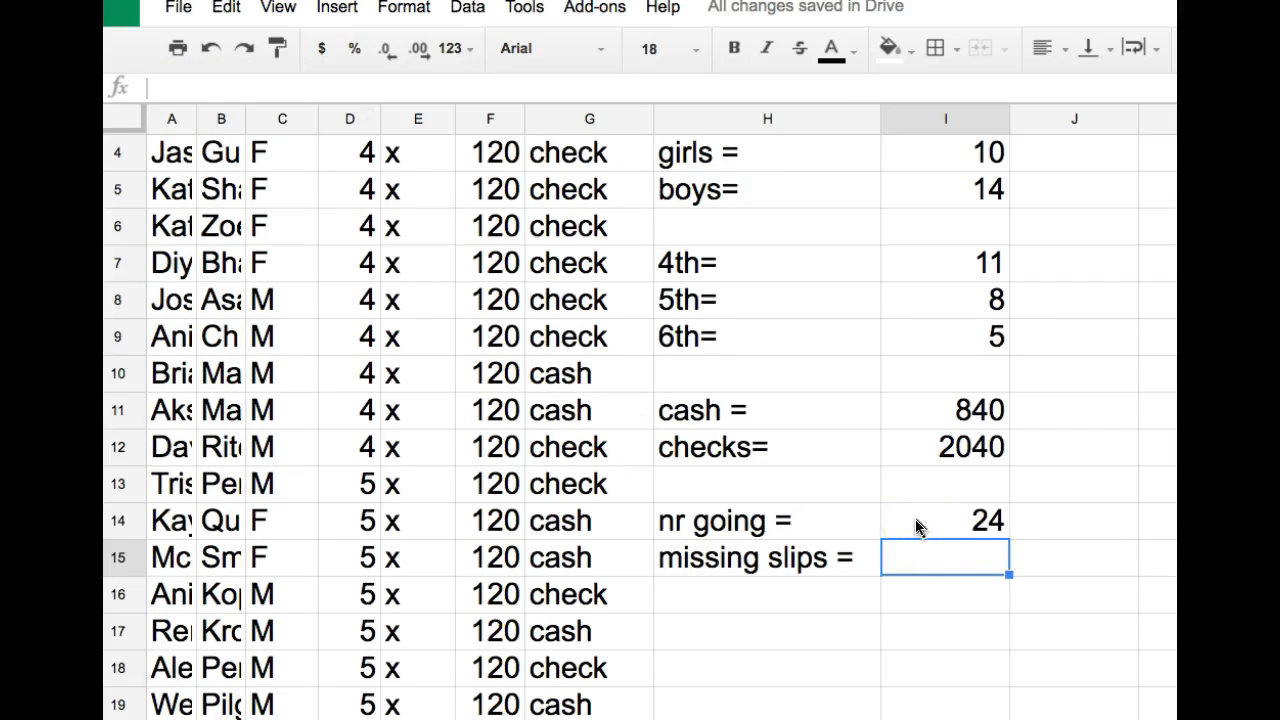
- Blank out the permission slip x marks in E7, E9, E11, E13 and E14
{"action": "left_click", "coordinate": [390, 262]}
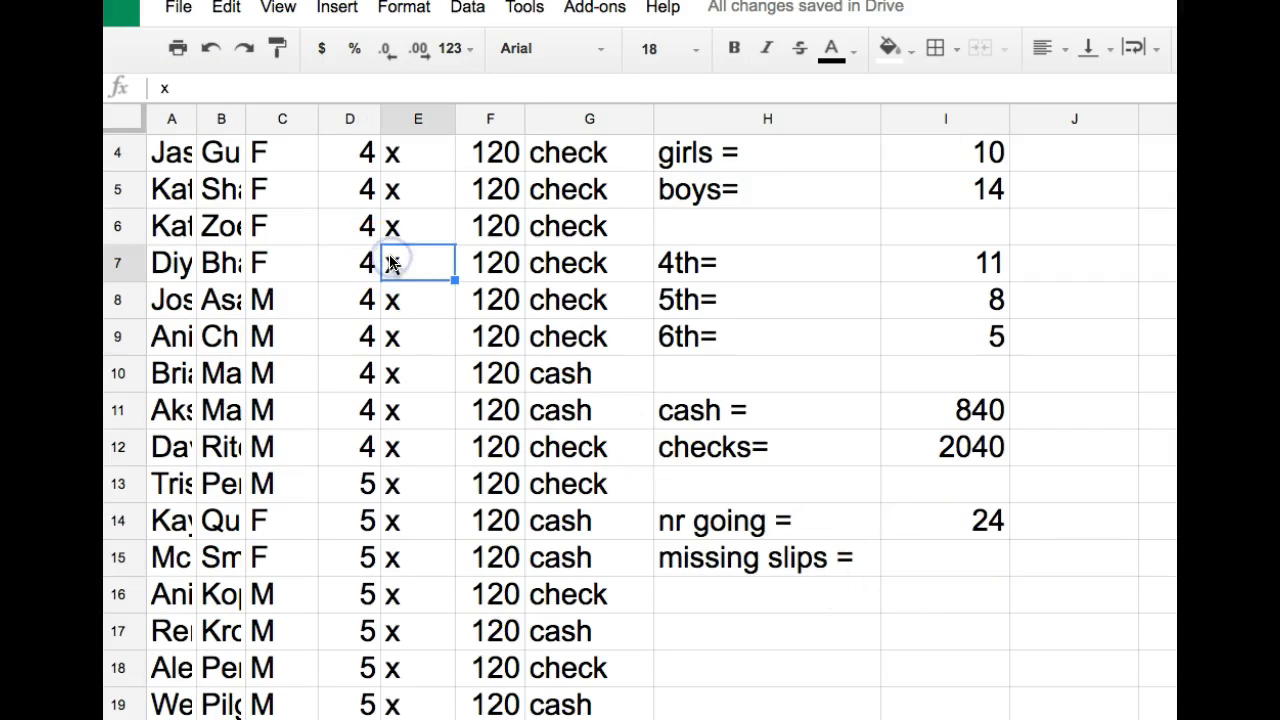
{"action": "key", "text": "Delete"}
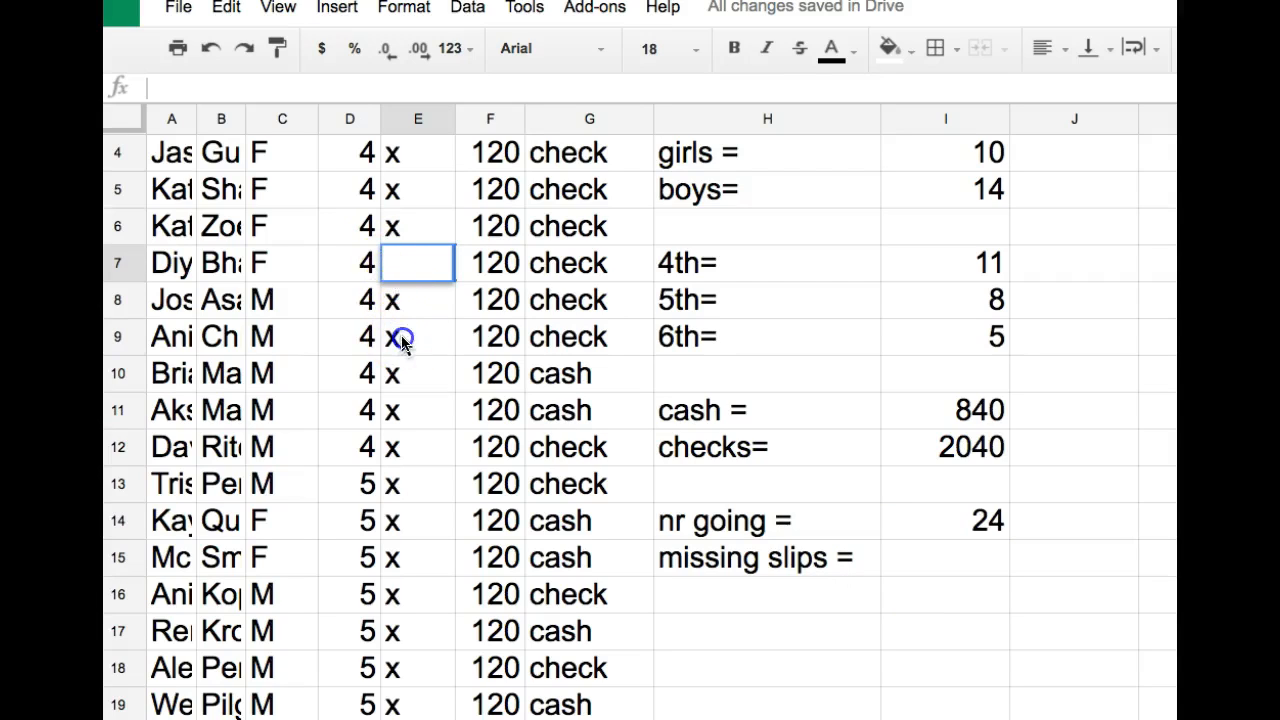
{"action": "left_click", "coordinate": [400, 336]}
{"action": "key", "text": "Delete"}
{"action": "left_click", "coordinate": [407, 410]}
{"action": "key", "text": "Delete"}
{"action": "left_click", "coordinate": [408, 486]}
{"action": "key", "text": "Delete"}
{"action": "left_click", "coordinate": [406, 528]}
{"action": "key", "text": "BackSpace"}
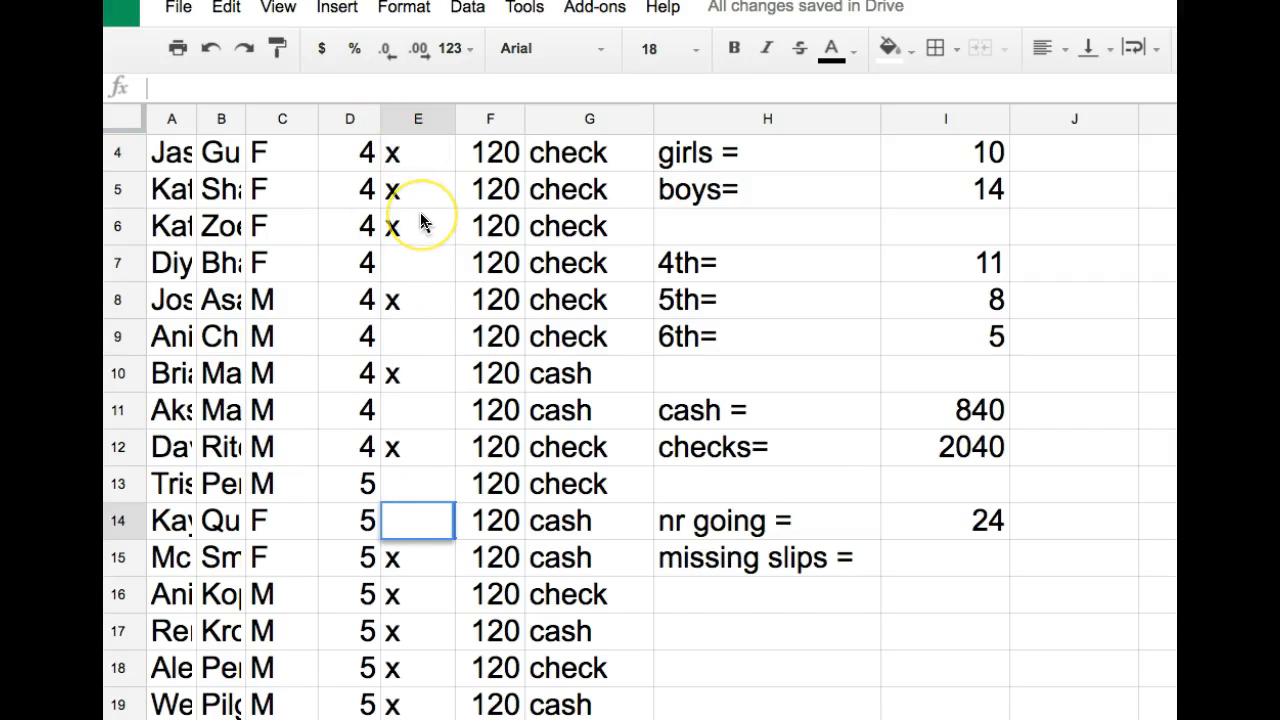
- Fill the counta formula from I14 down into I15, next to the missing slips = label
{"action": "scroll", "coordinate": [423, 220], "scroll_direction": "up", "scroll_amount": 3}
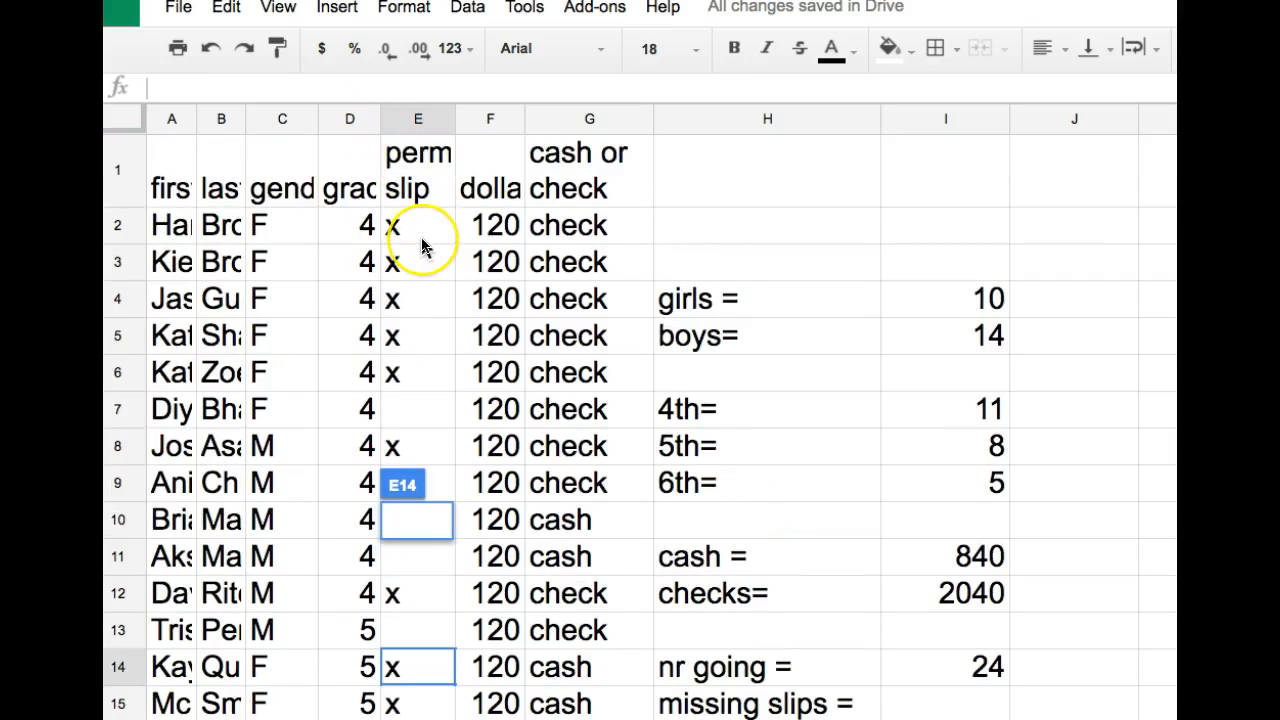
{"action": "scroll", "coordinate": [423, 247], "scroll_direction": "down", "scroll_amount": 3}
{"action": "scroll", "coordinate": [423, 247], "scroll_direction": "up", "scroll_amount": 2}
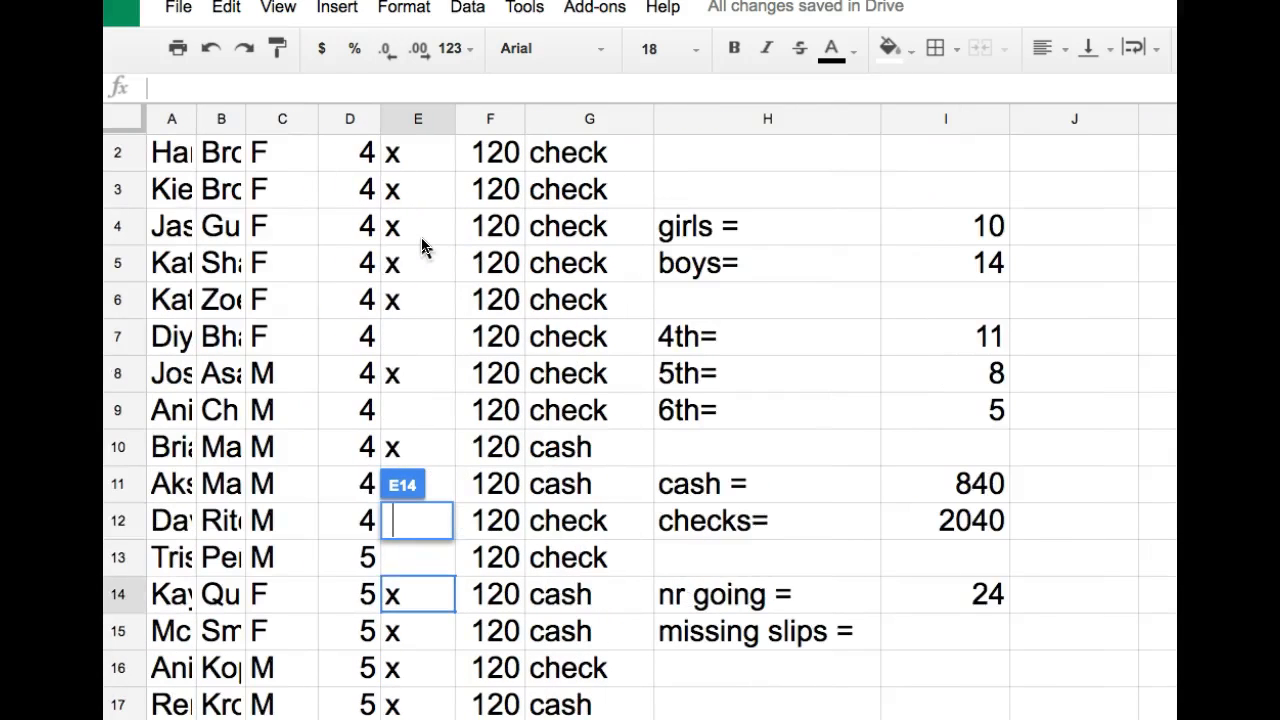
{"action": "left_click", "coordinate": [948, 596]}
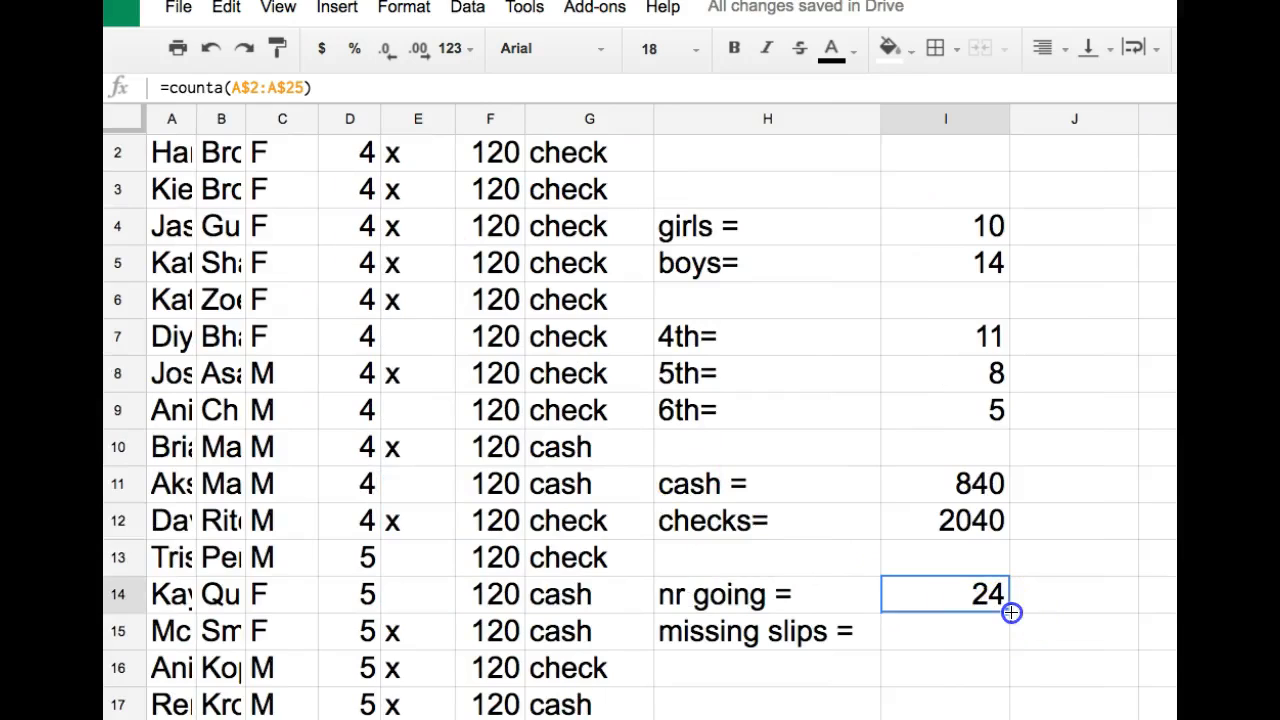
{"action": "left_click_drag", "start_coordinate": [1011, 619], "coordinate": [1012, 623]}
{"action": "left_click", "coordinate": [980, 626]}
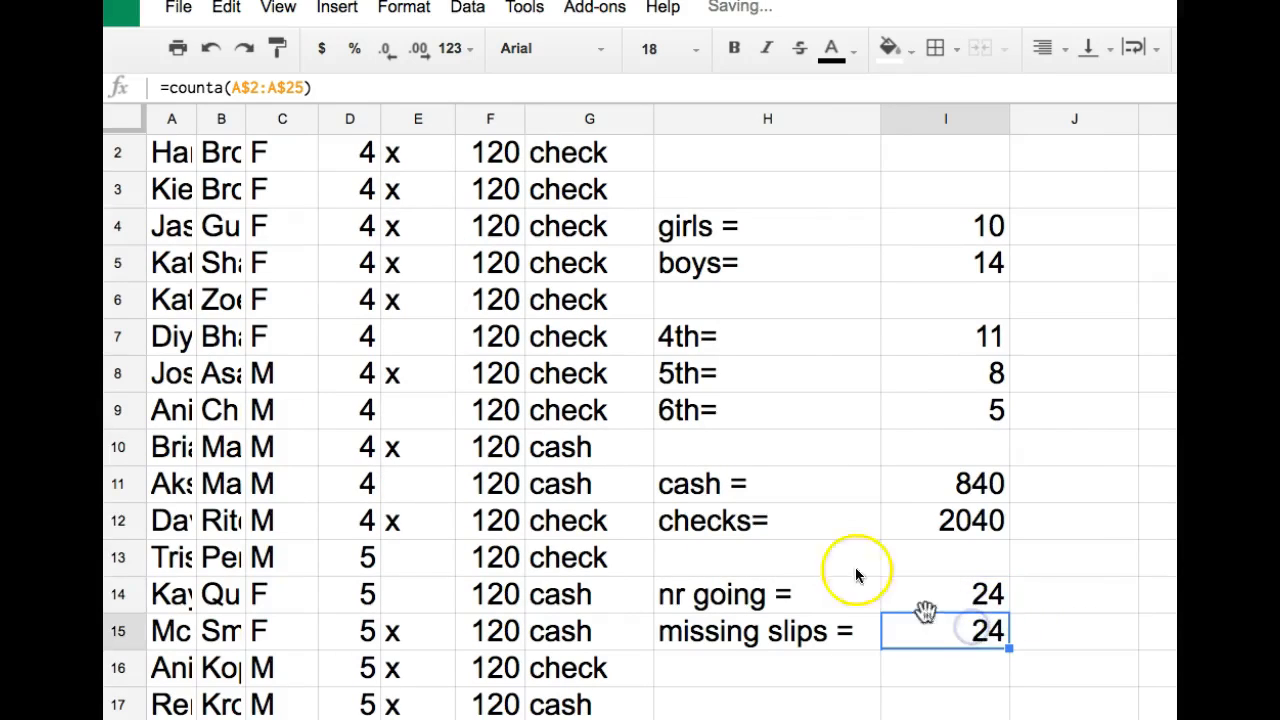
- Point the I15 formula at the permission slip column, entering =counta(e$2:e$25)
{"action": "left_click", "coordinate": [240, 85]}
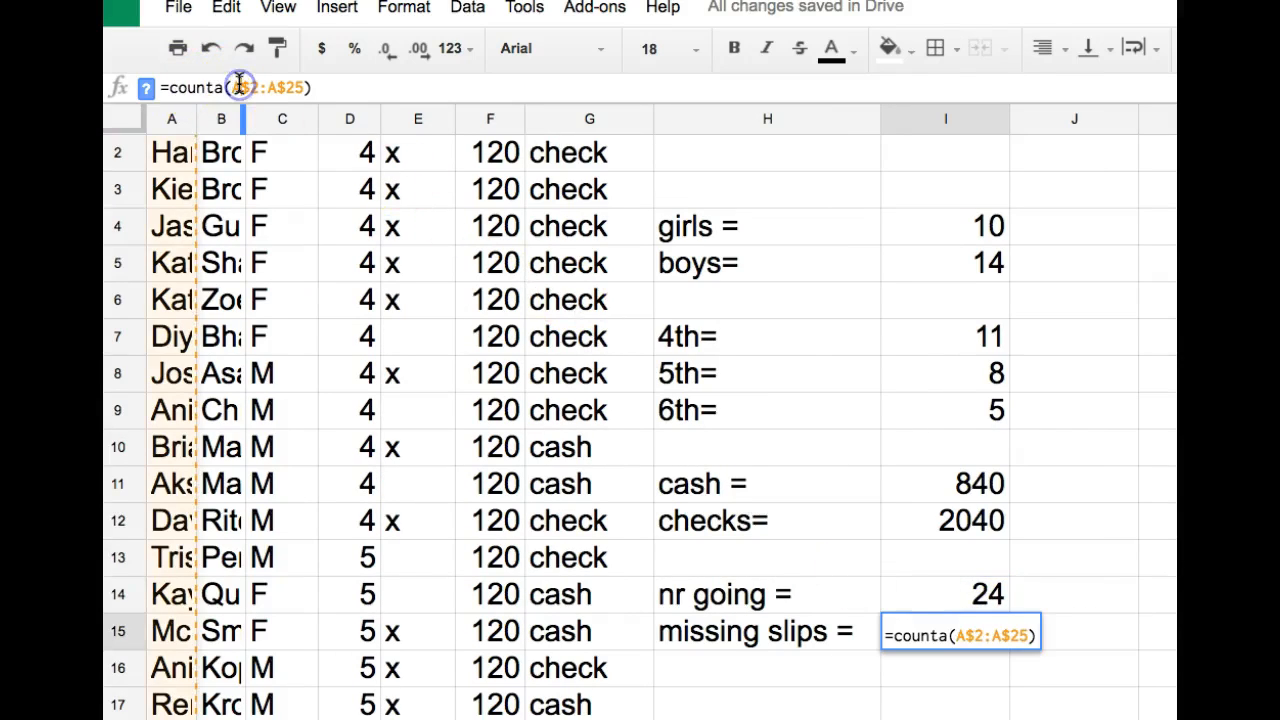
{"action": "type", "text": "e"}
{"action": "left_click", "coordinate": [285, 87]}
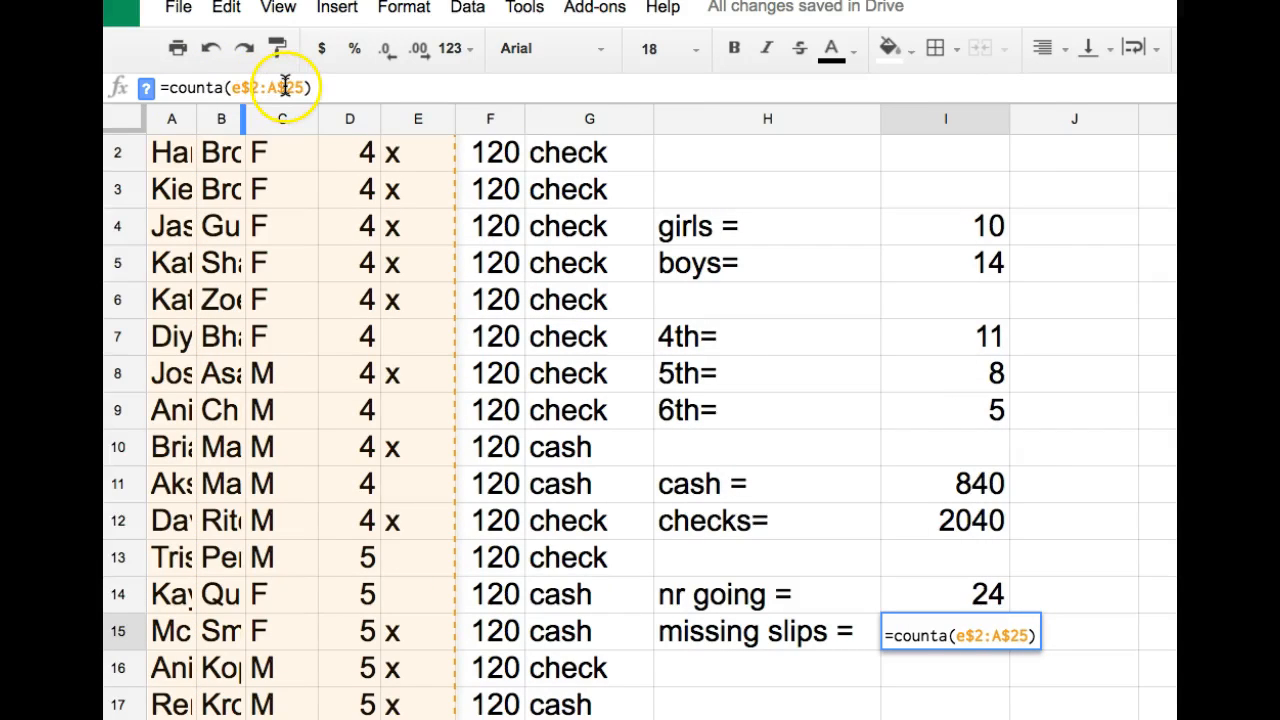
{"action": "type", "text": "\\e"}
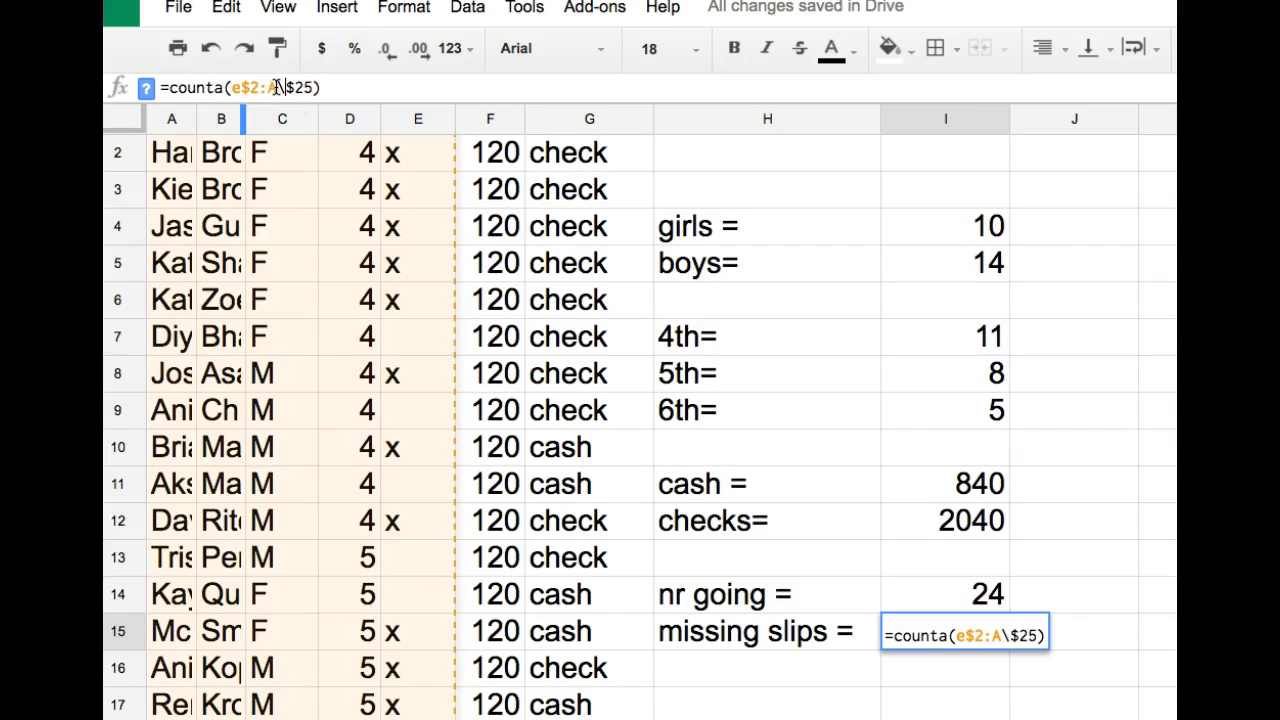
{"action": "key", "text": "BackSpace"}
{"action": "key", "text": "BackSpace"}
{"action": "key", "text": "BackSpace"}
{"action": "type", "text": "e"}
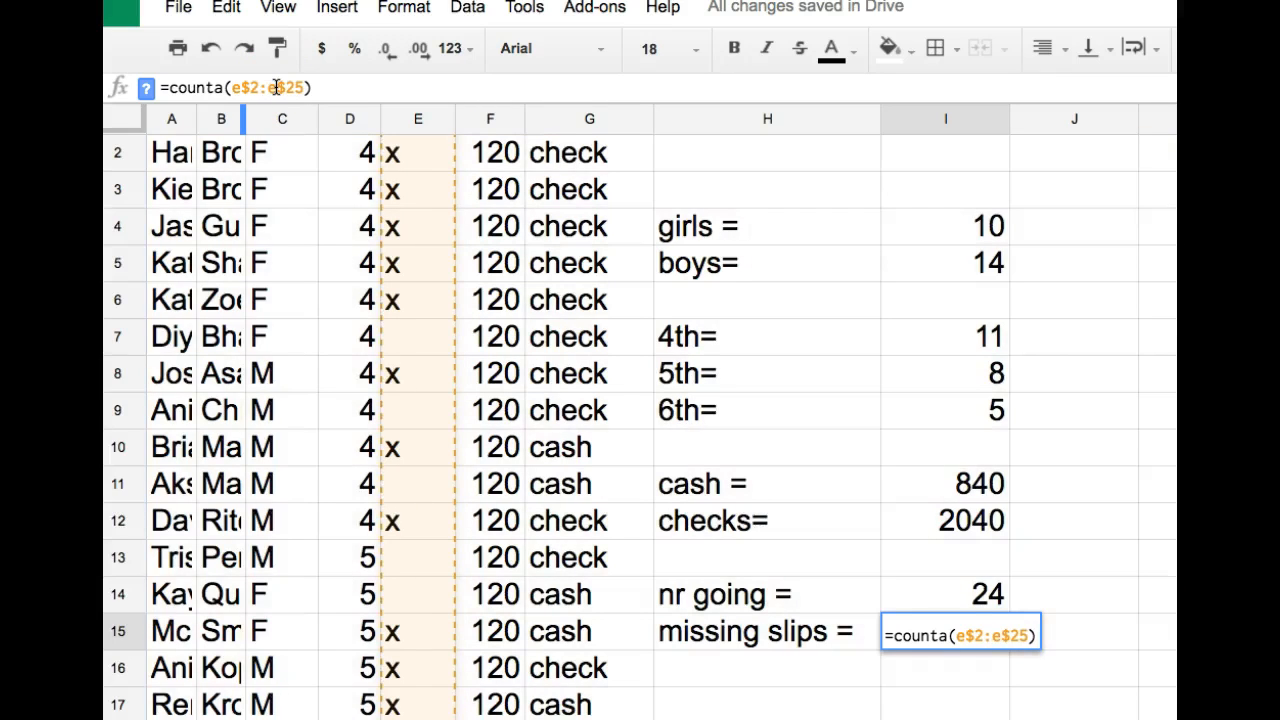
{"action": "key", "text": "Return"}
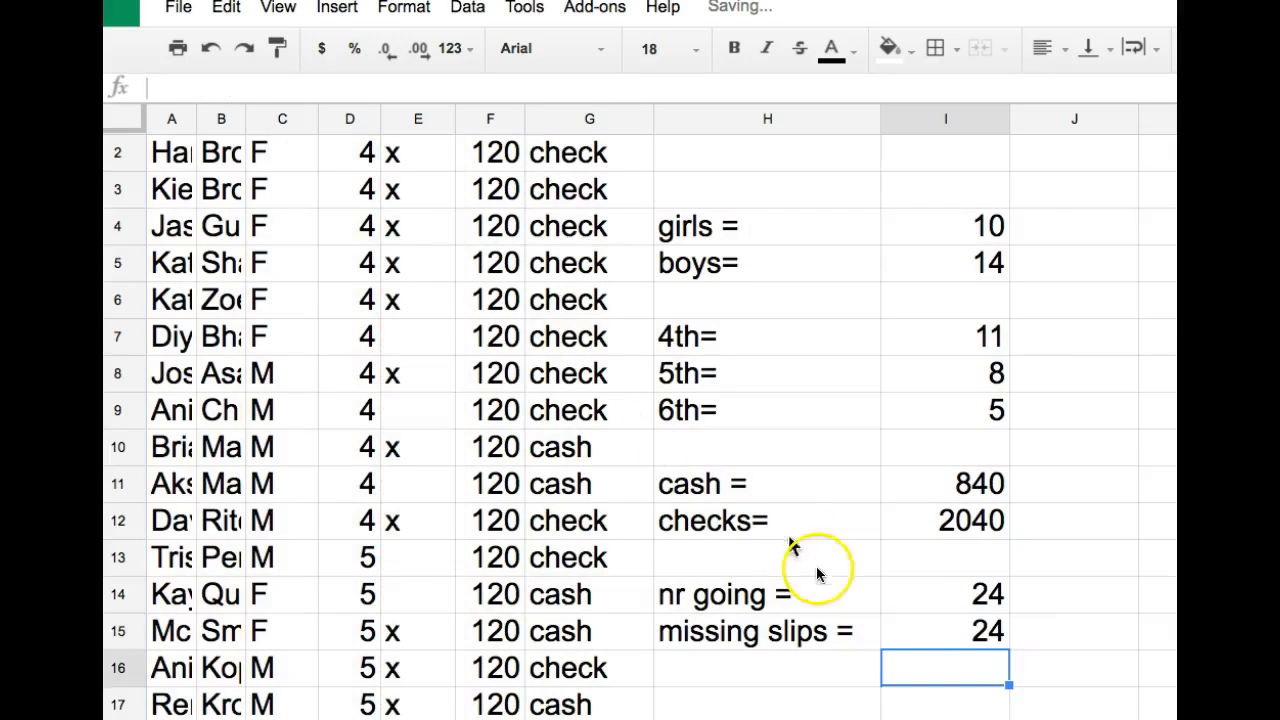
- Check the missing slips formula in I15 and delete the leftover content of the blank-looking cell E7
{"action": "left_click", "coordinate": [922, 628]}
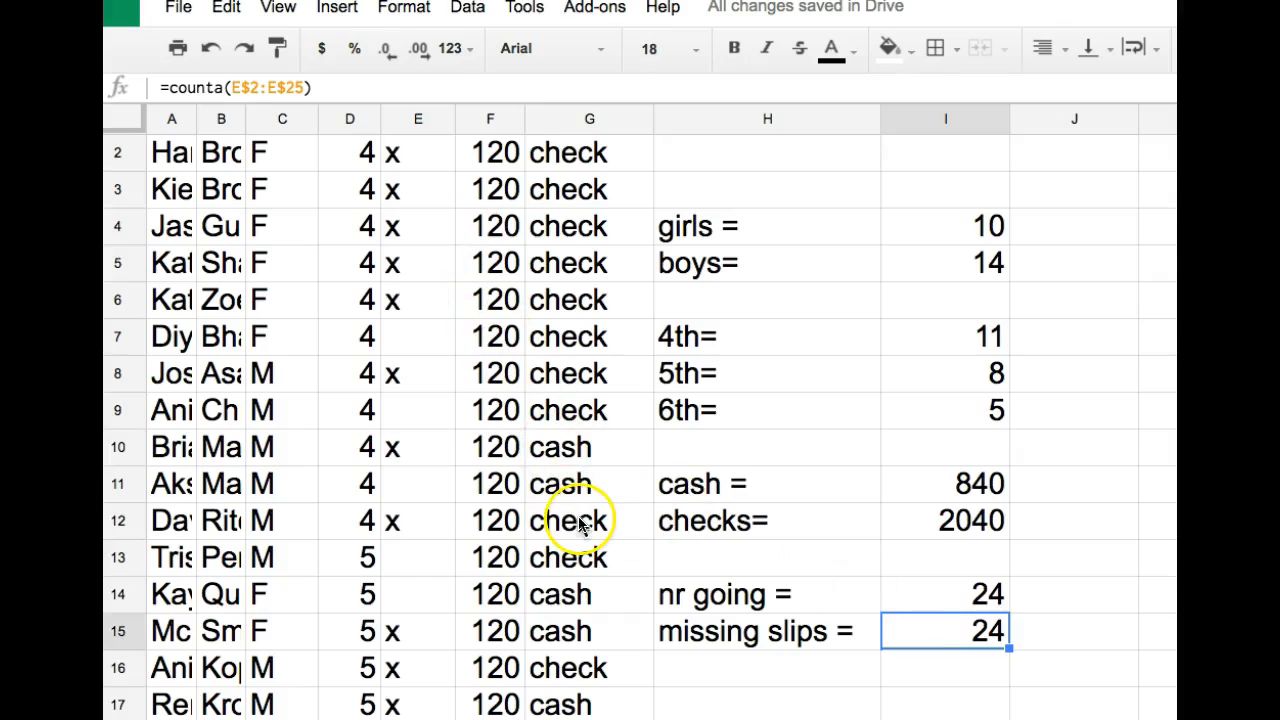
{"action": "left_click", "coordinate": [418, 342]}
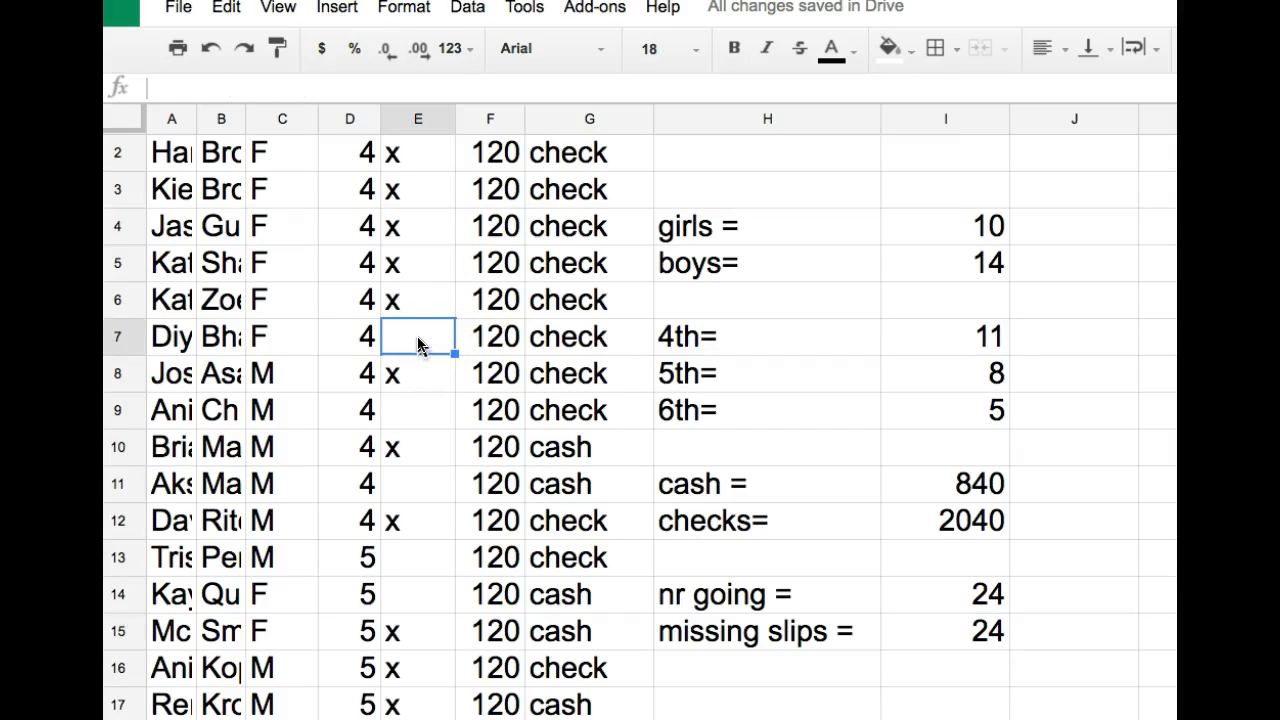
{"action": "left_click", "coordinate": [410, 338]}
{"action": "key", "text": "Delete"}
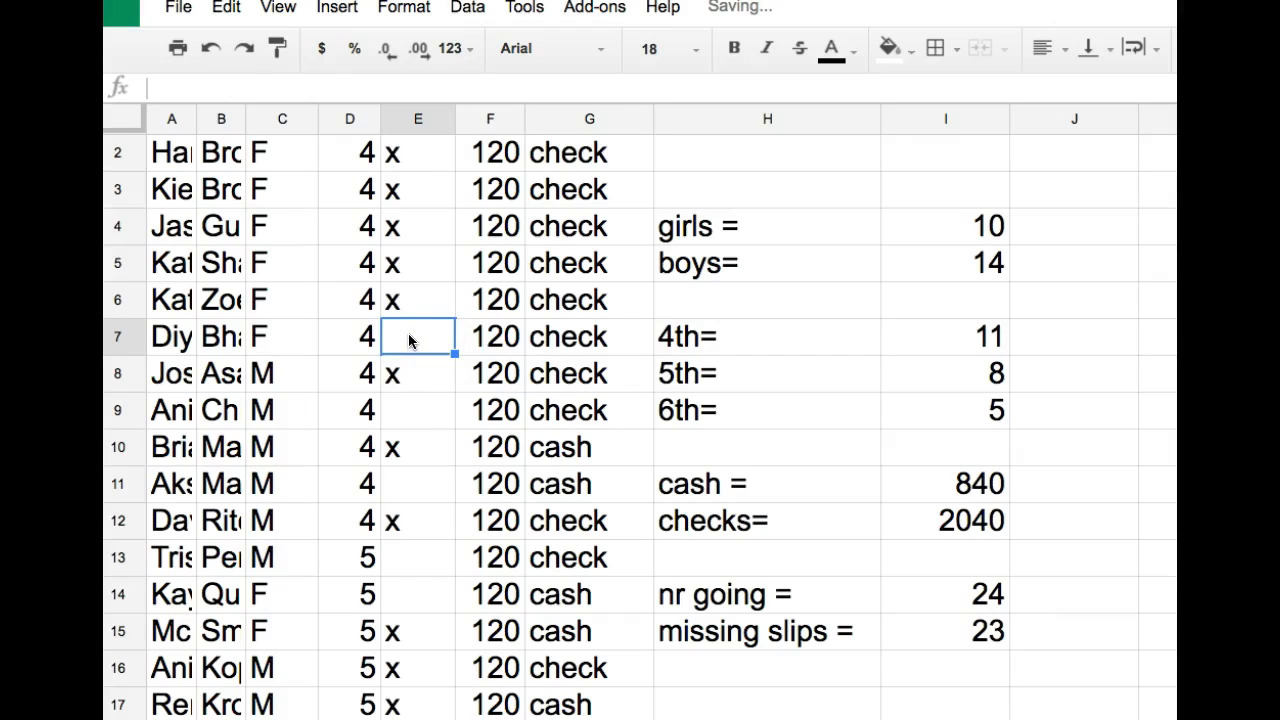
- Delete the leftover content of the blank-looking permission slip cells E9, E11, E13 and E14
{"action": "left_click", "coordinate": [402, 410]}
{"action": "key", "text": "Delete"}
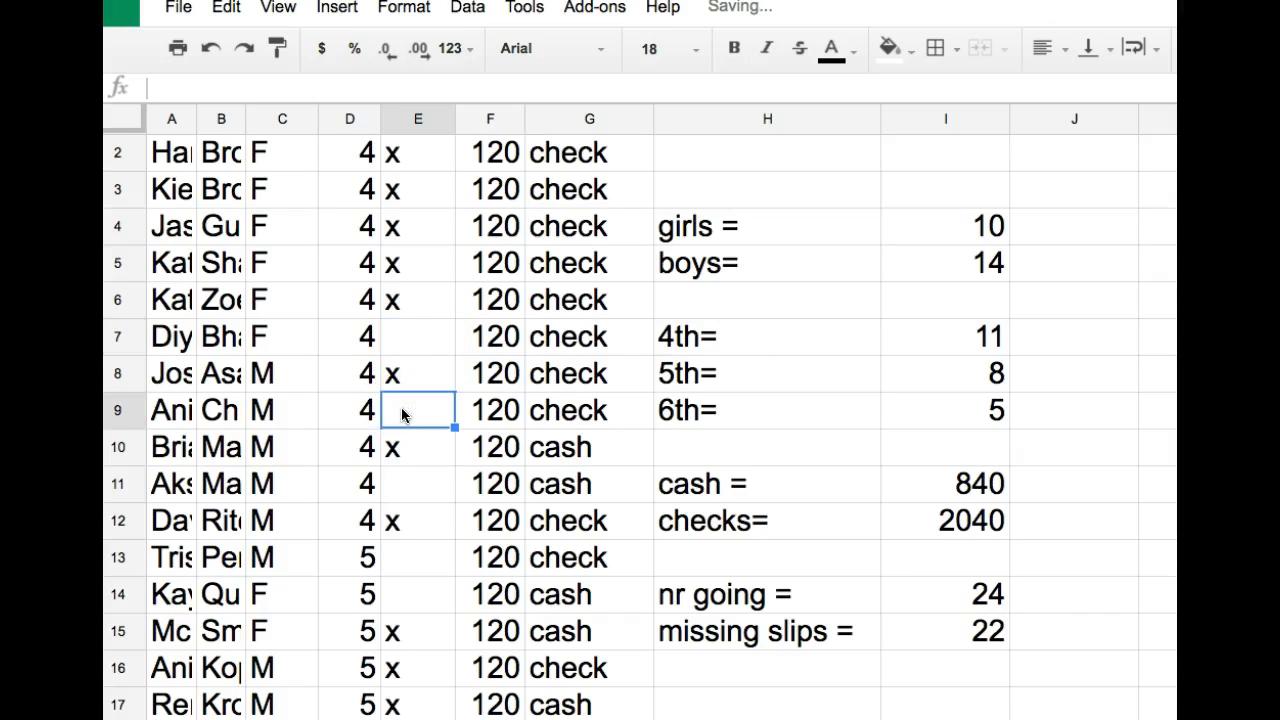
{"action": "left_click", "coordinate": [391, 497]}
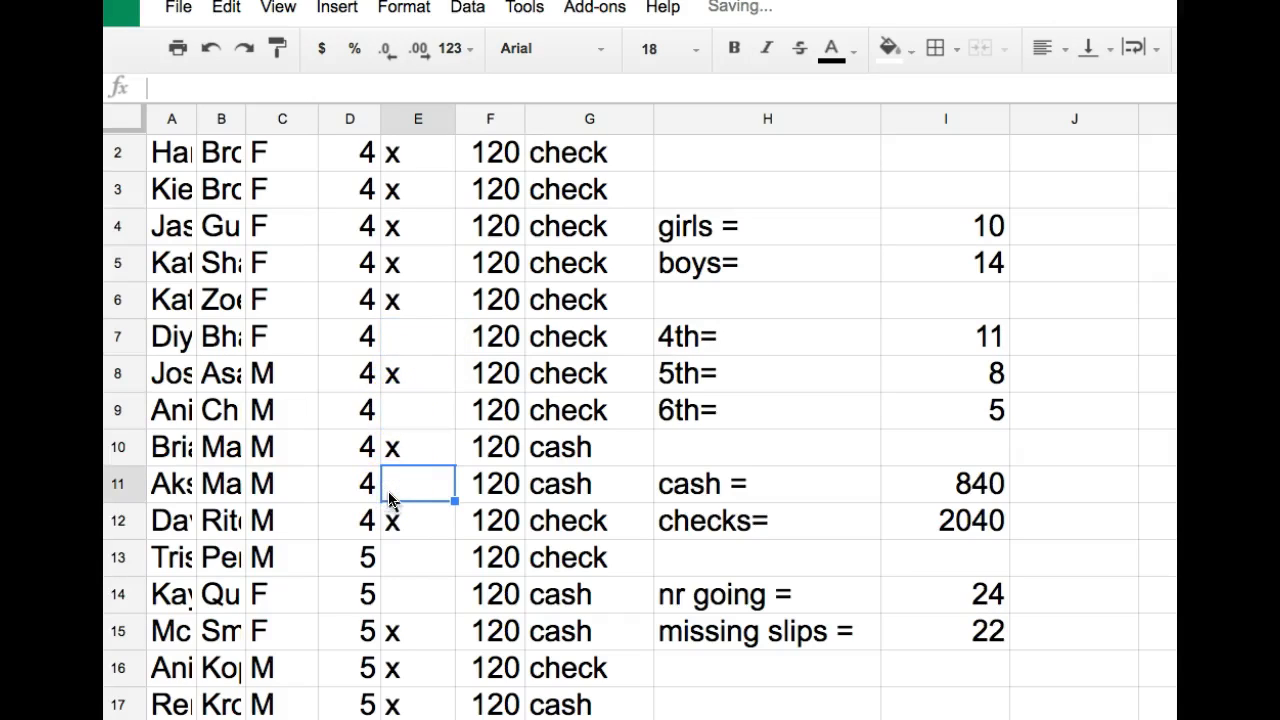
{"action": "left_click", "coordinate": [395, 552]}
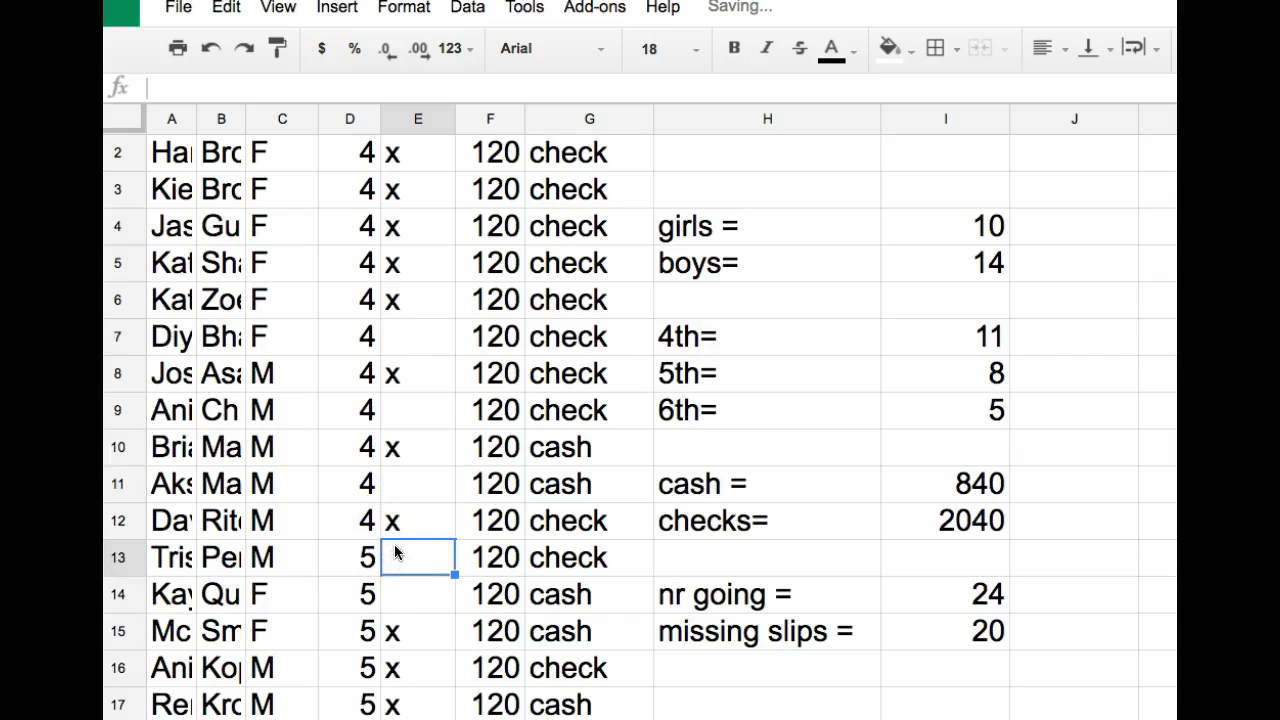
{"action": "left_click", "coordinate": [396, 600]}
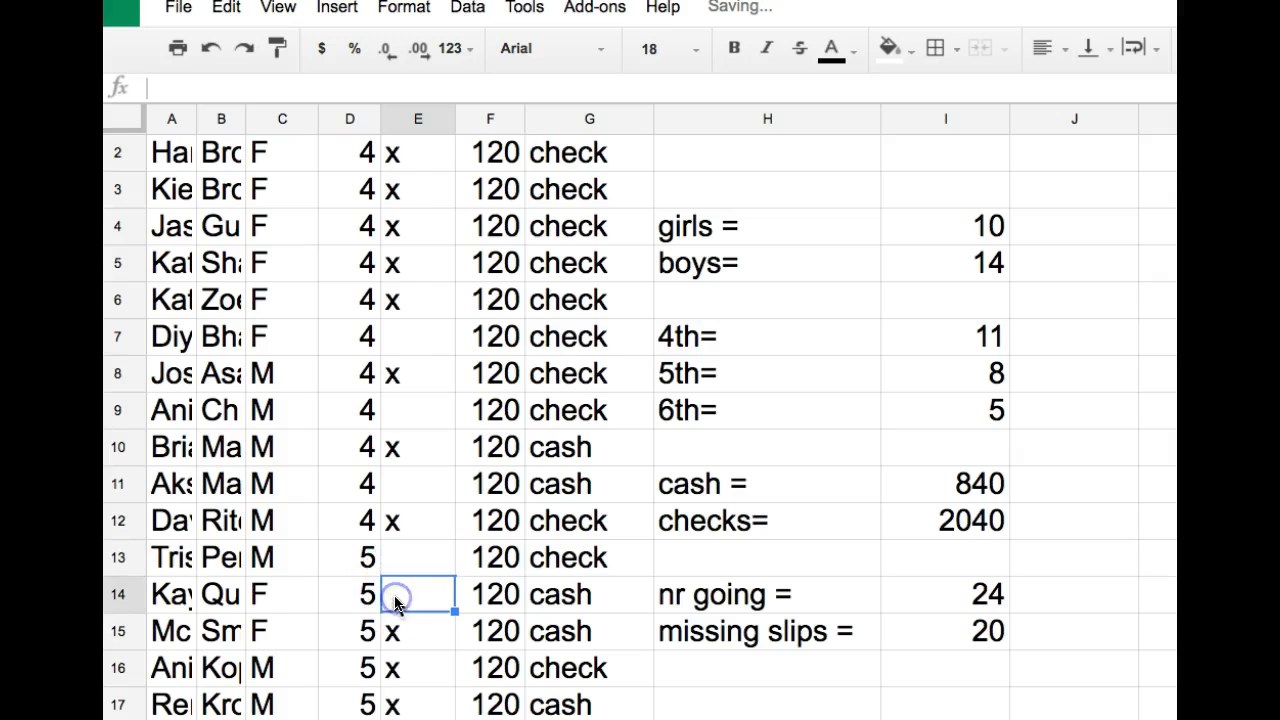
{"action": "scroll", "coordinate": [396, 600], "scroll_direction": "down", "scroll_amount": 5}
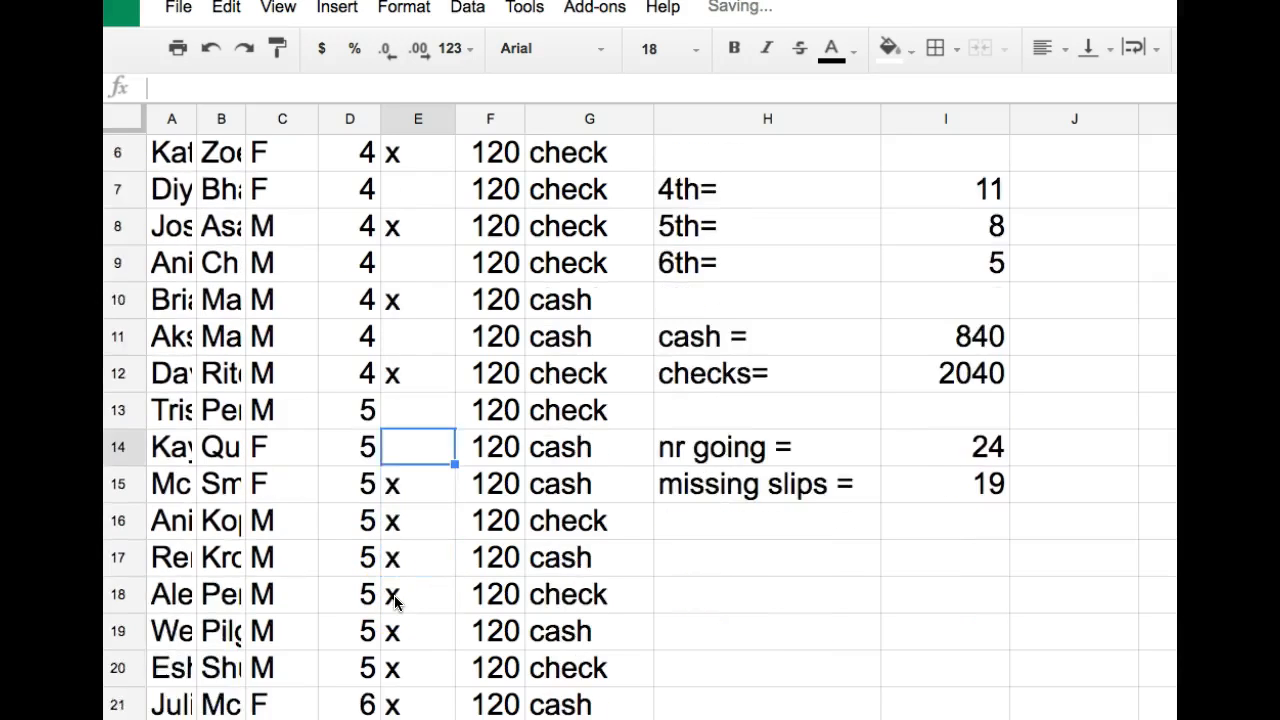
{"action": "scroll", "coordinate": [396, 600], "scroll_direction": "up", "scroll_amount": 2}
{"action": "scroll", "coordinate": [396, 600], "scroll_direction": "up", "scroll_amount": 4}
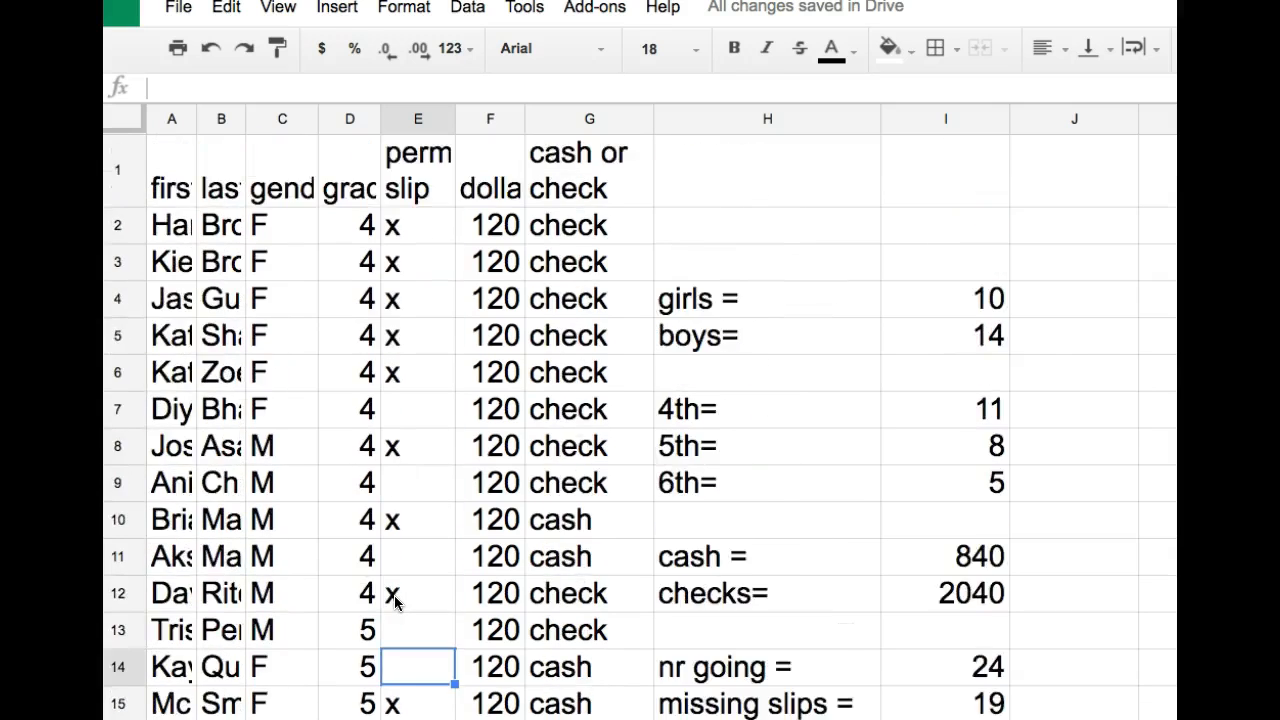
{"action": "scroll", "coordinate": [396, 600], "scroll_direction": "down", "scroll_amount": 1}
{"action": "left_click", "coordinate": [414, 608]}
{"action": "left_click_drag", "start_coordinate": [414, 608], "coordinate": [398, 342]}
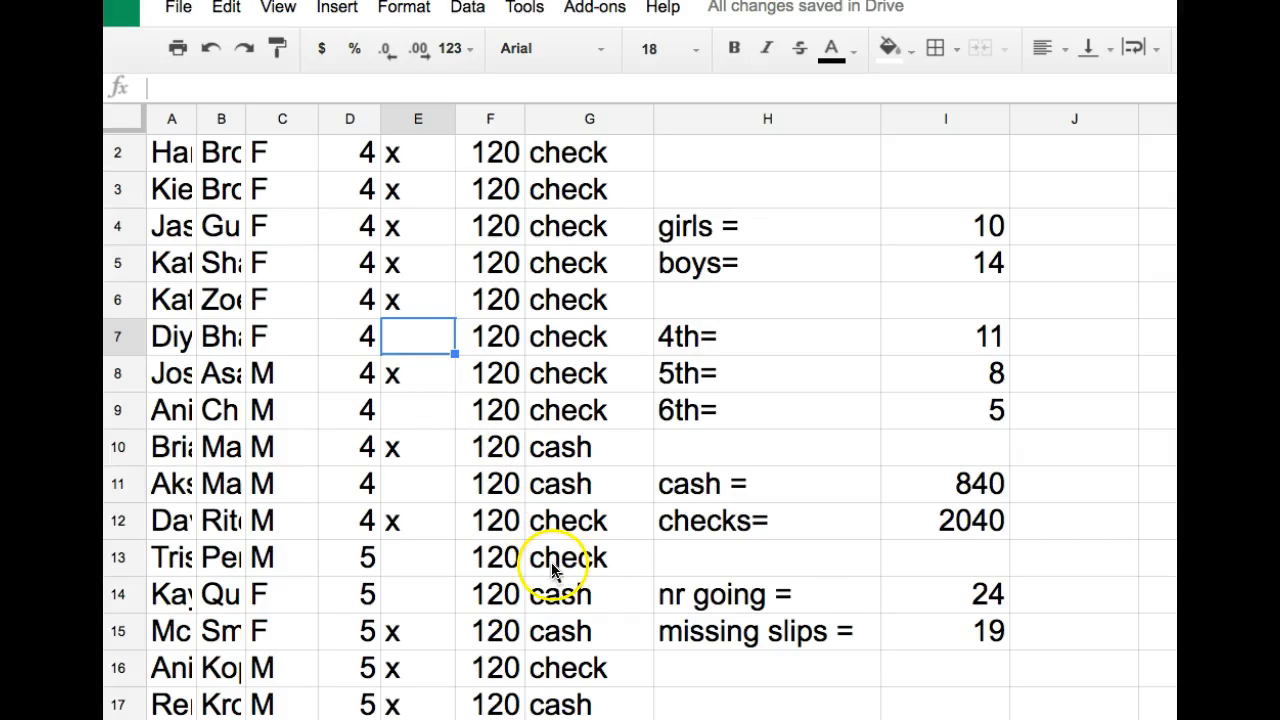
- Make the missing slips formula in I15 subtract the returned slips from the number going, as =i14 - counta(E$2:E$25)
{"action": "left_click", "coordinate": [942, 632]}
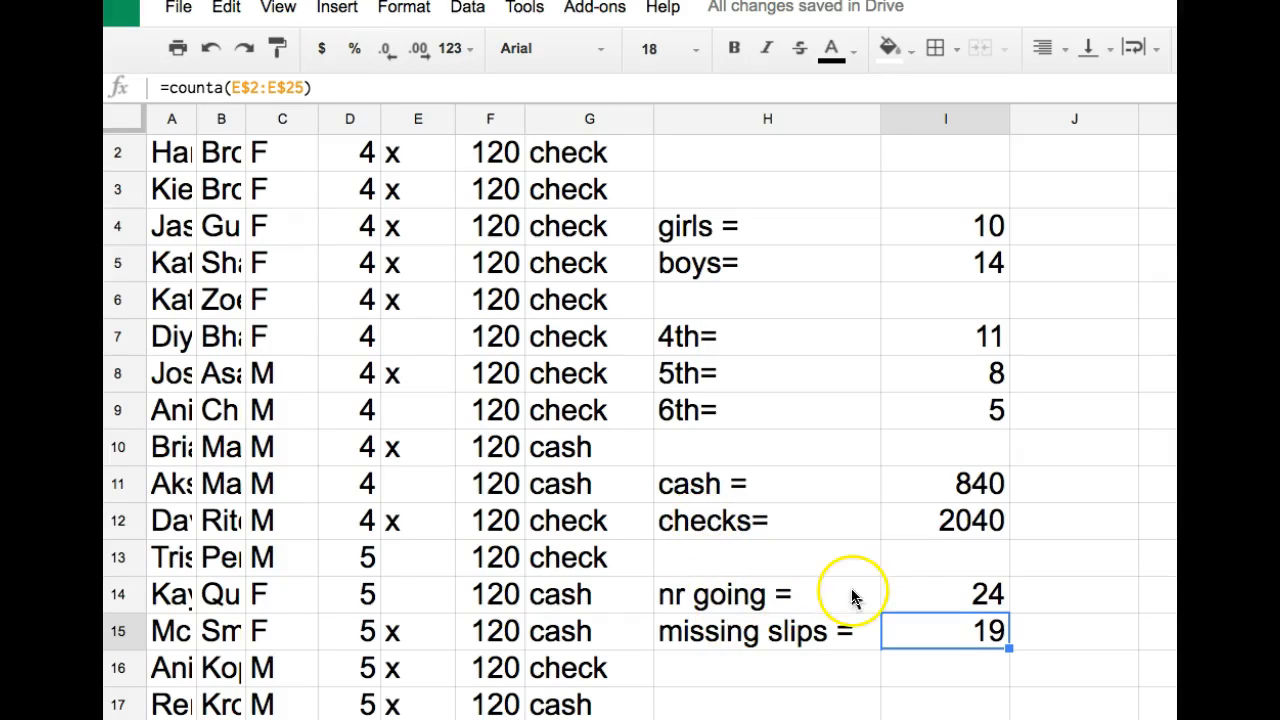
{"action": "left_click", "coordinate": [948, 597]}
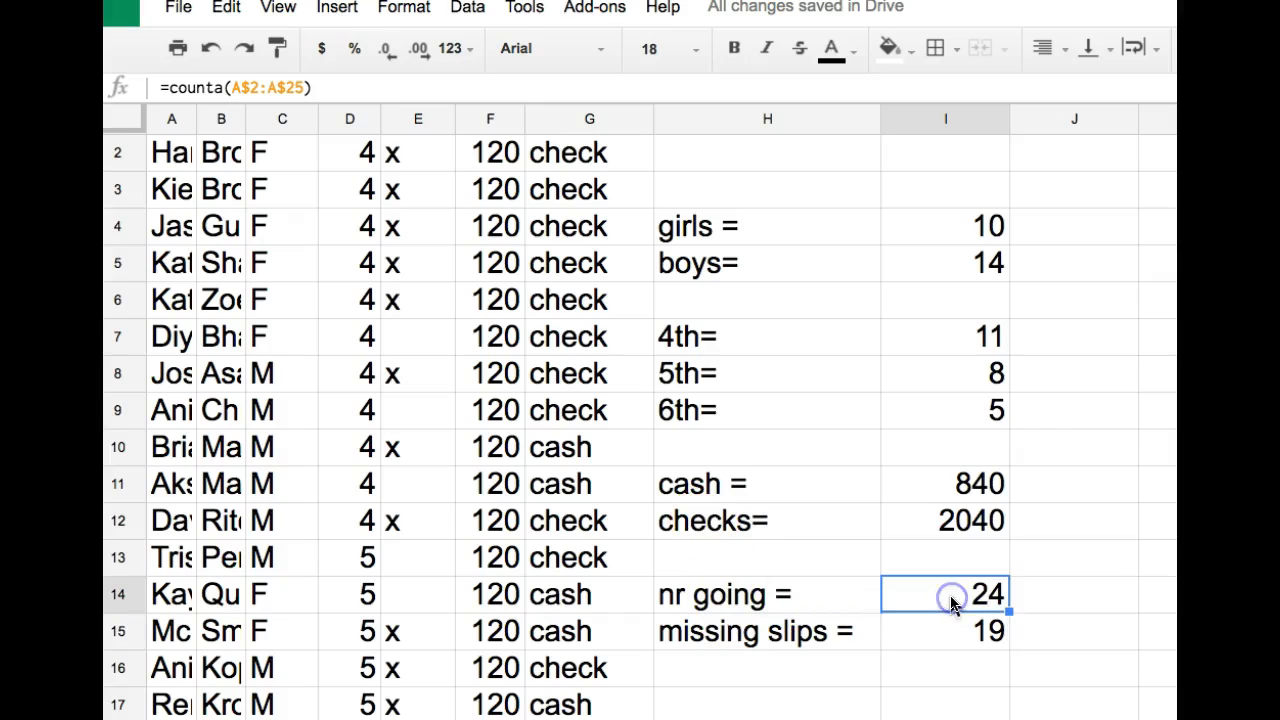
{"action": "left_click", "coordinate": [917, 645]}
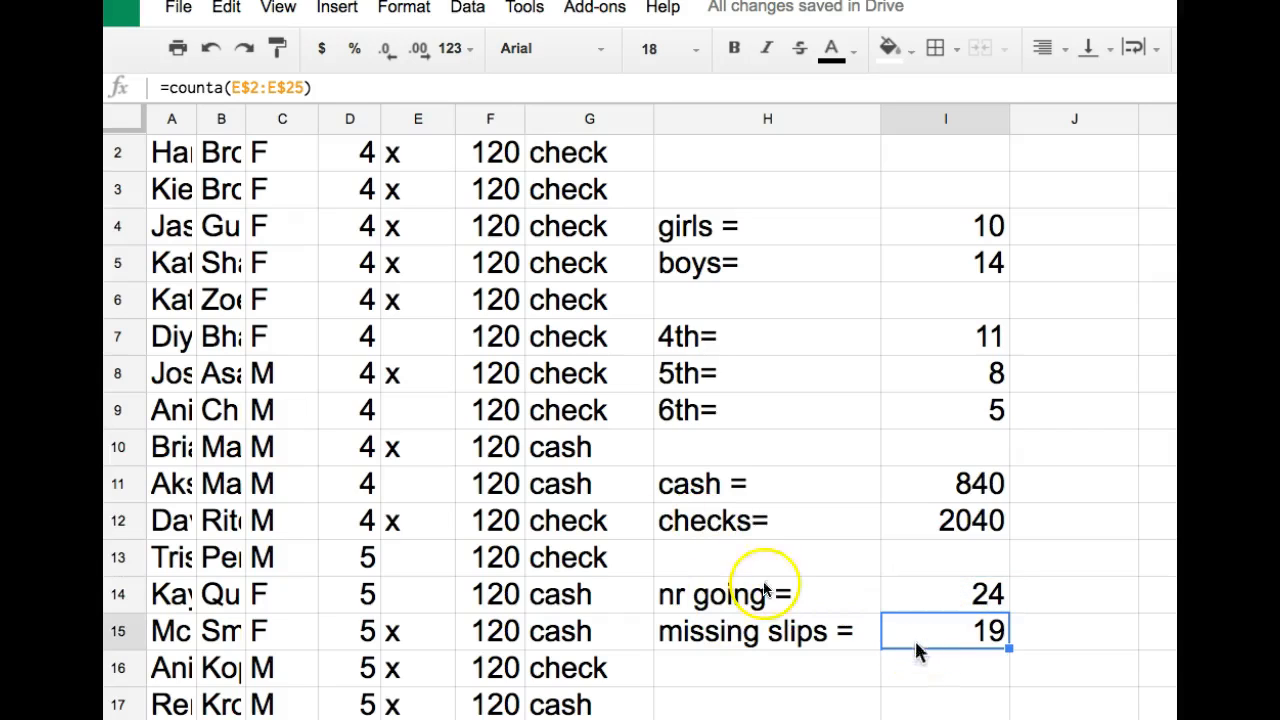
{"action": "left_click", "coordinate": [172, 90]}
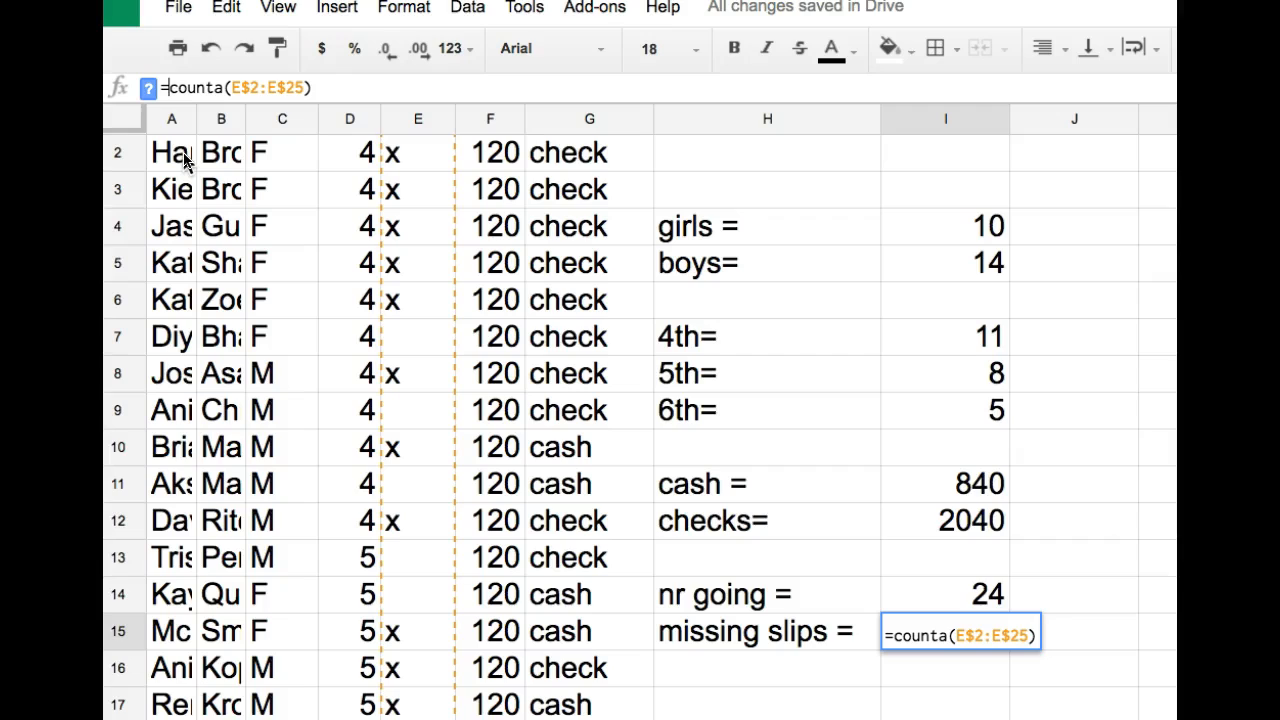
{"action": "type", "text": "1"}
{"action": "key", "text": "BackSpace"}
{"action": "type", "text": "i14 -"}
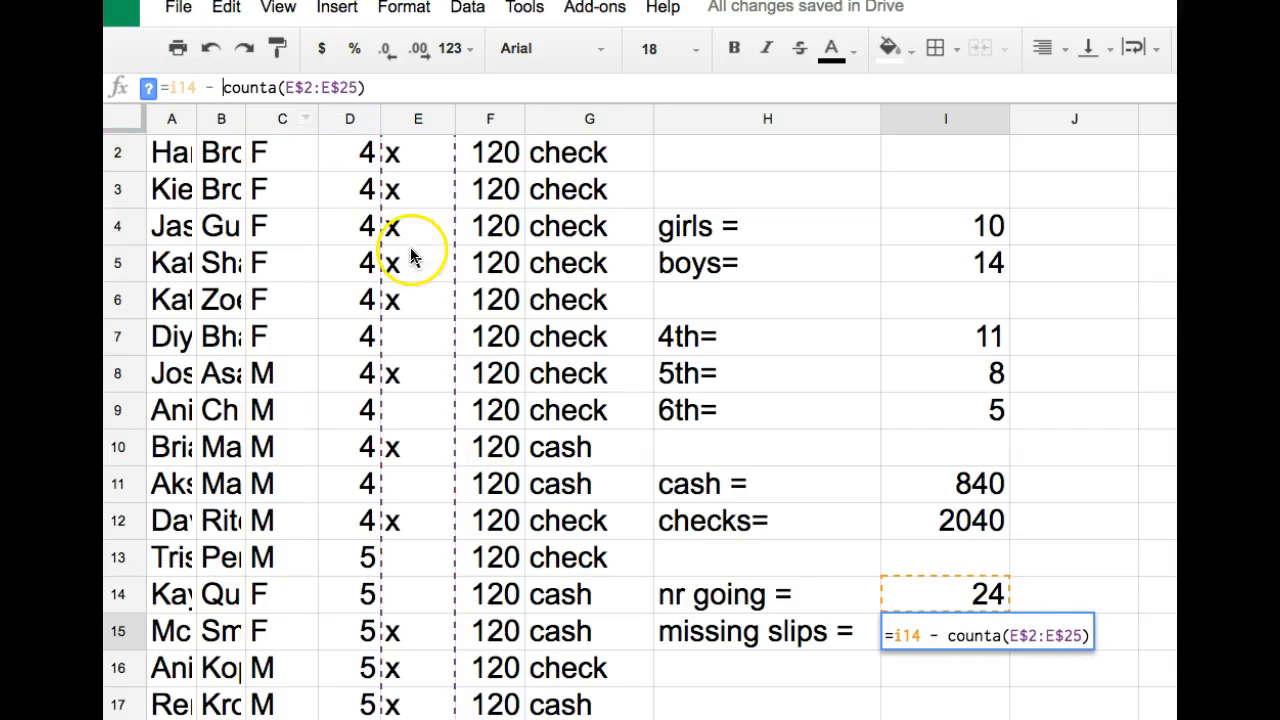
{"action": "left_click", "coordinate": [398, 87]}
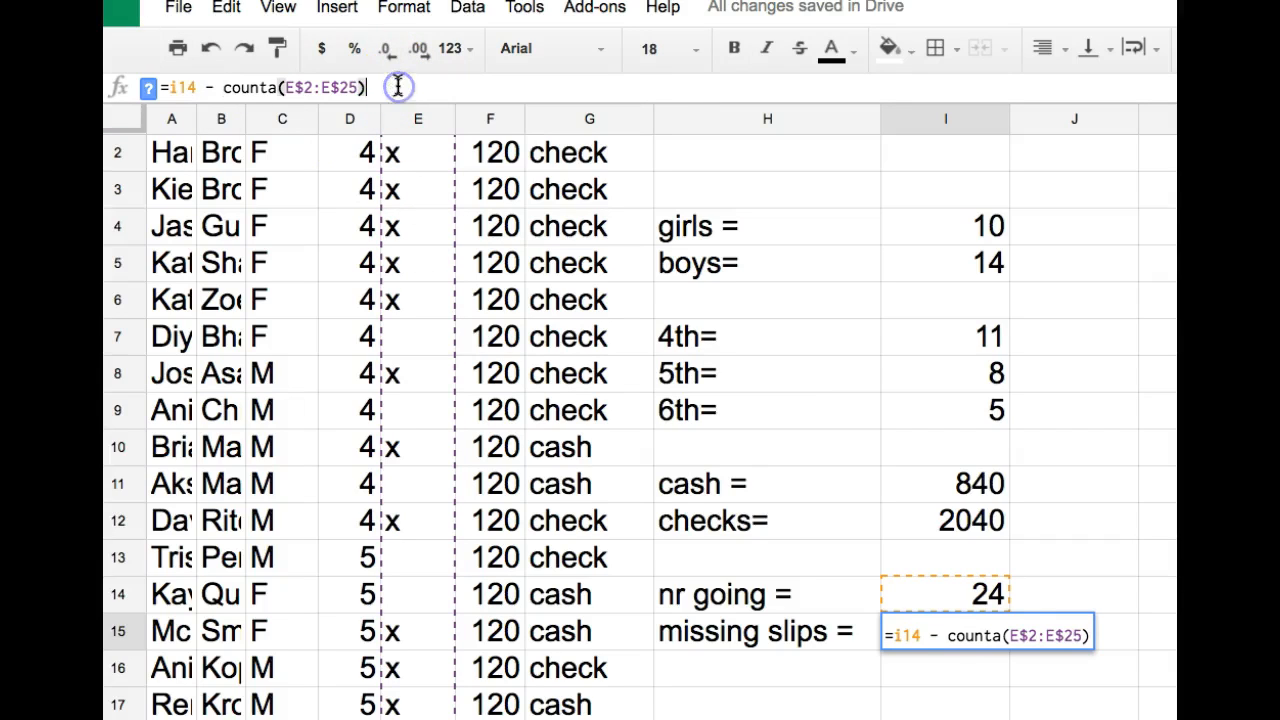
{"action": "key", "text": "Return"}
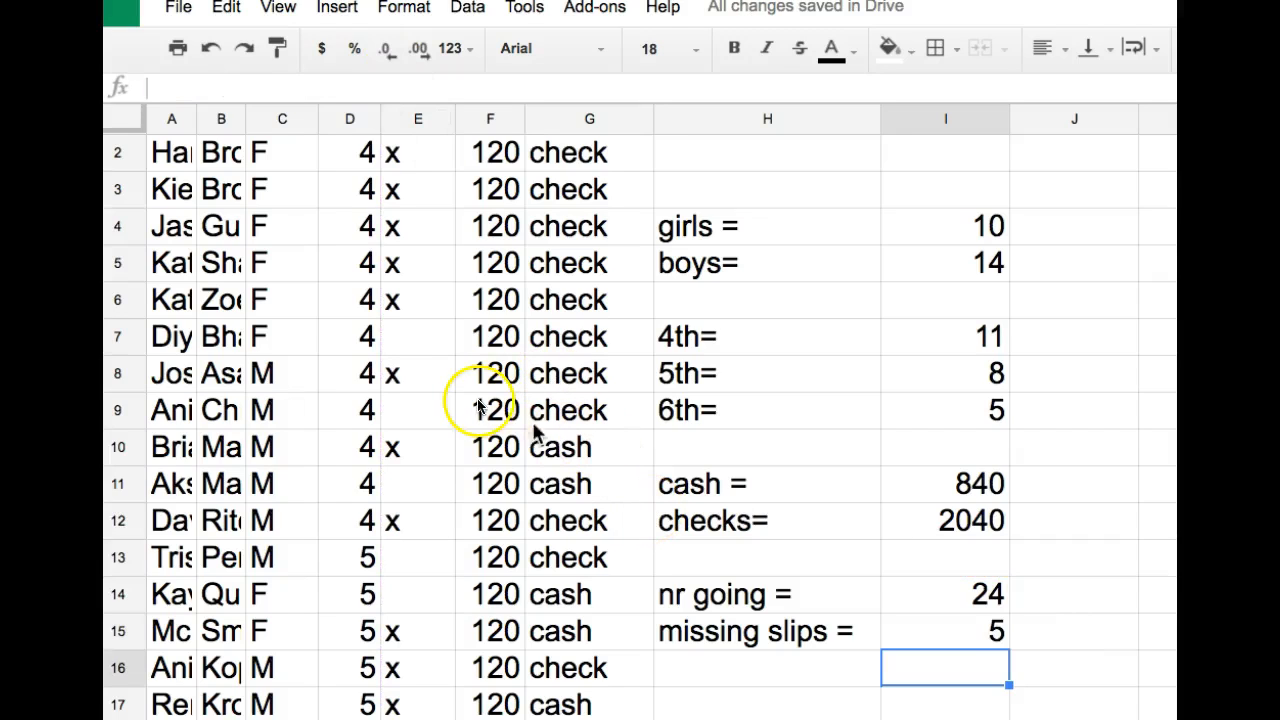
- Delete the permission slip x marks in E3 and E4 to test the missing slips formula
{"action": "scroll", "coordinate": [448, 365], "scroll_direction": "up", "scroll_amount": 2}
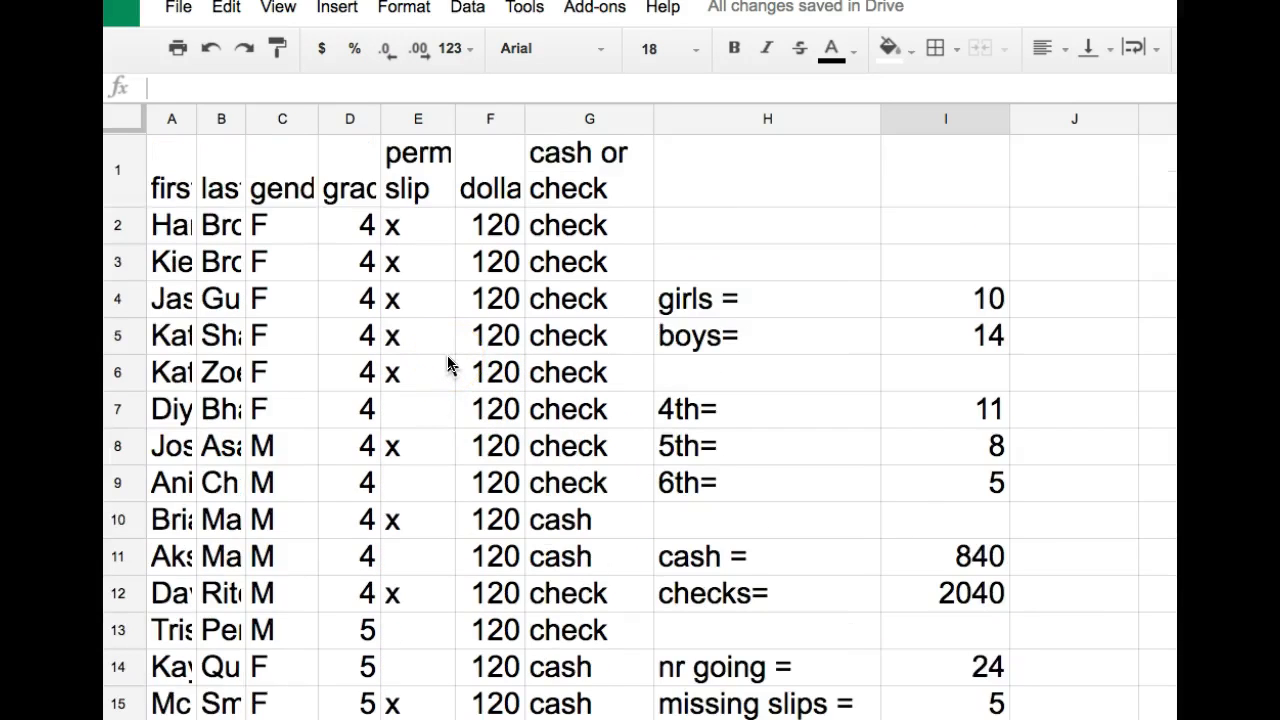
{"action": "left_click", "coordinate": [413, 265]}
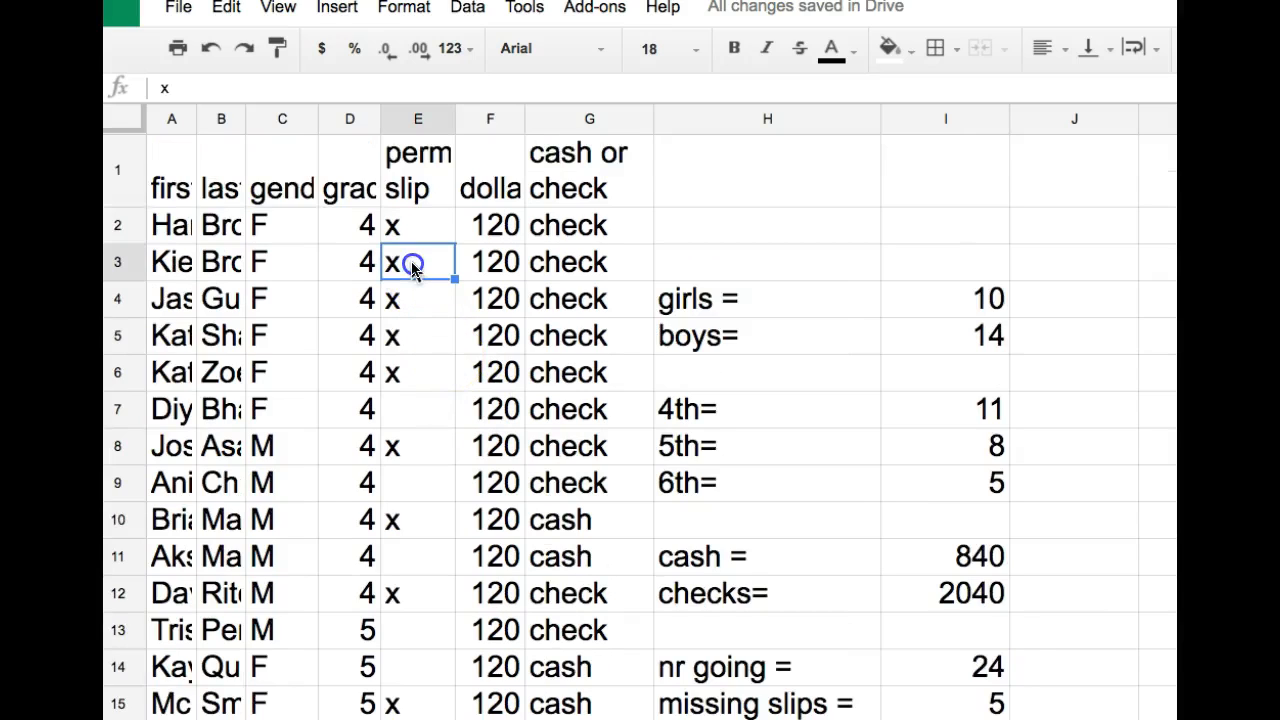
{"action": "key", "text": "Delete"}
{"action": "left_click", "coordinate": [417, 305]}
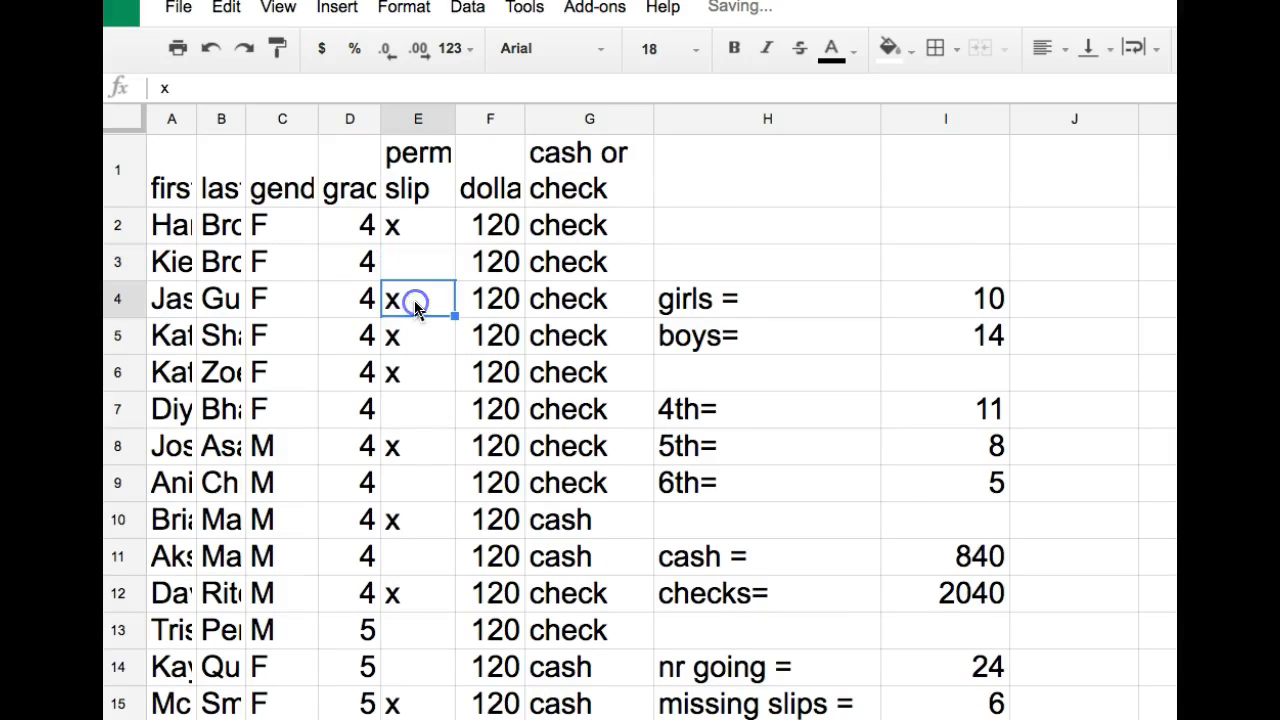
{"action": "key", "text": "Delete"}
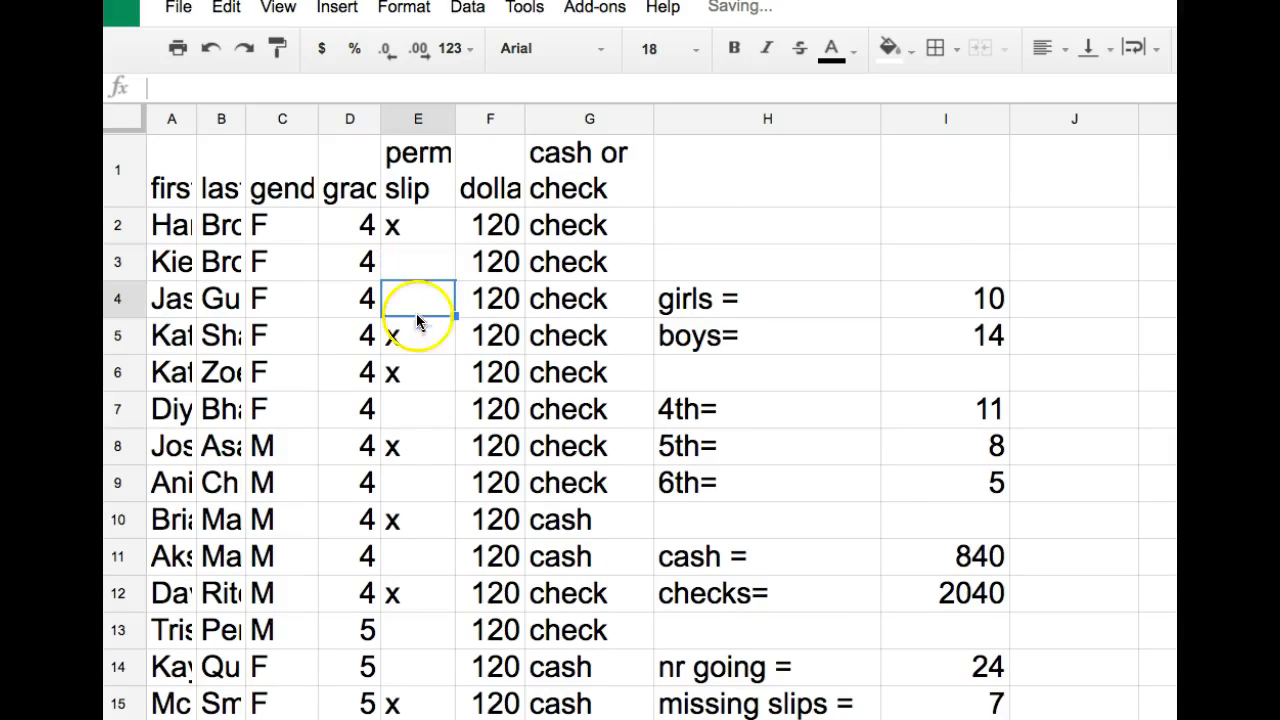
- Delete the values from the whole permission slip range E2:E25
{"action": "left_click", "coordinate": [407, 226]}
{"action": "key", "text": "shift+Down"}
{"action": "key", "text": "shift+Down"}
{"action": "key", "text": "shift+Down"}
{"action": "key", "text": "shift+Down"}
{"action": "key", "text": "shift+Down"}
{"action": "key", "text": "shift+Down"}
{"action": "key", "text": "shift+Down"}
{"action": "key", "text": "shift+Down"}
{"action": "key", "text": "shift+Down"}
{"action": "key", "text": "shift+Down"}
{"action": "key", "text": "shift+Down"}
{"action": "key", "text": "shift+Down"}
{"action": "key", "text": "shift+Down"}
{"action": "key", "text": "shift+Down"}
{"action": "key", "text": "shift+Down"}
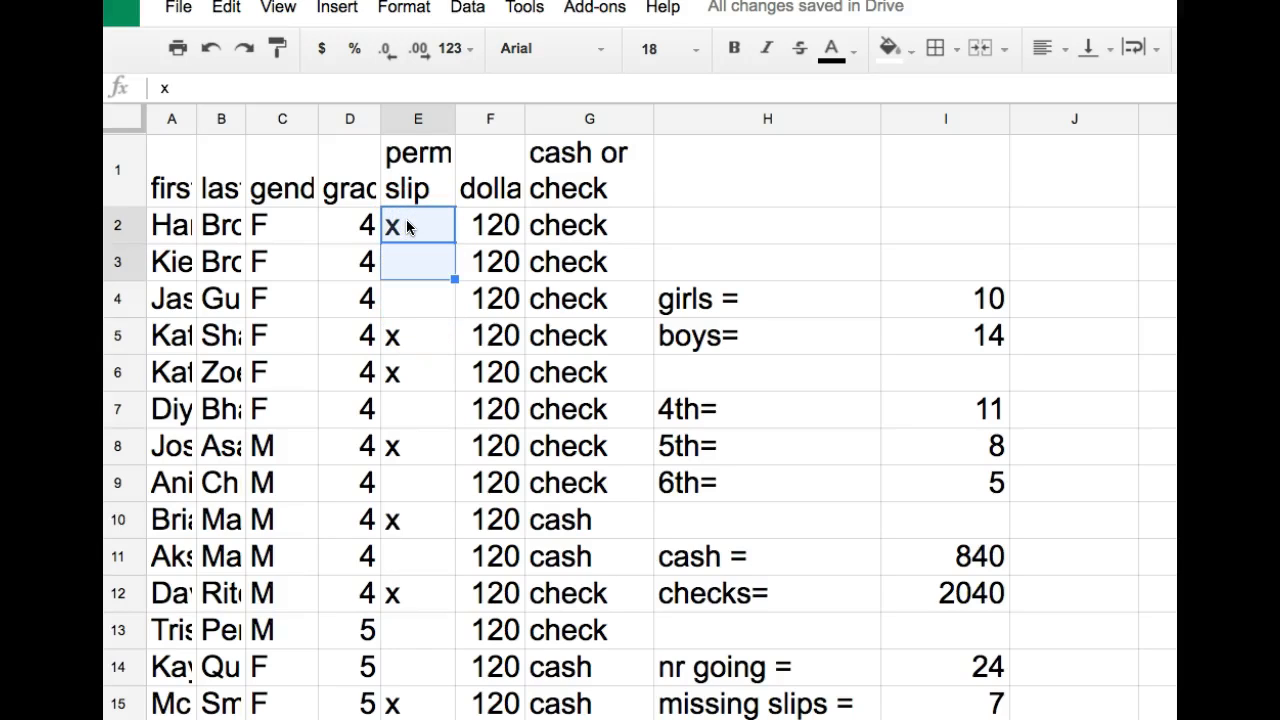
{"action": "key", "text": "shift+Down"}
{"action": "key", "text": "shift+Down"}
{"action": "key", "text": "shift+Down"}
{"action": "key", "text": "shift+Down"}
{"action": "key", "text": "shift+Down"}
{"action": "key", "text": "shift+Down"}
{"action": "key", "text": "shift+Down"}
{"action": "key", "text": "shift+Down"}
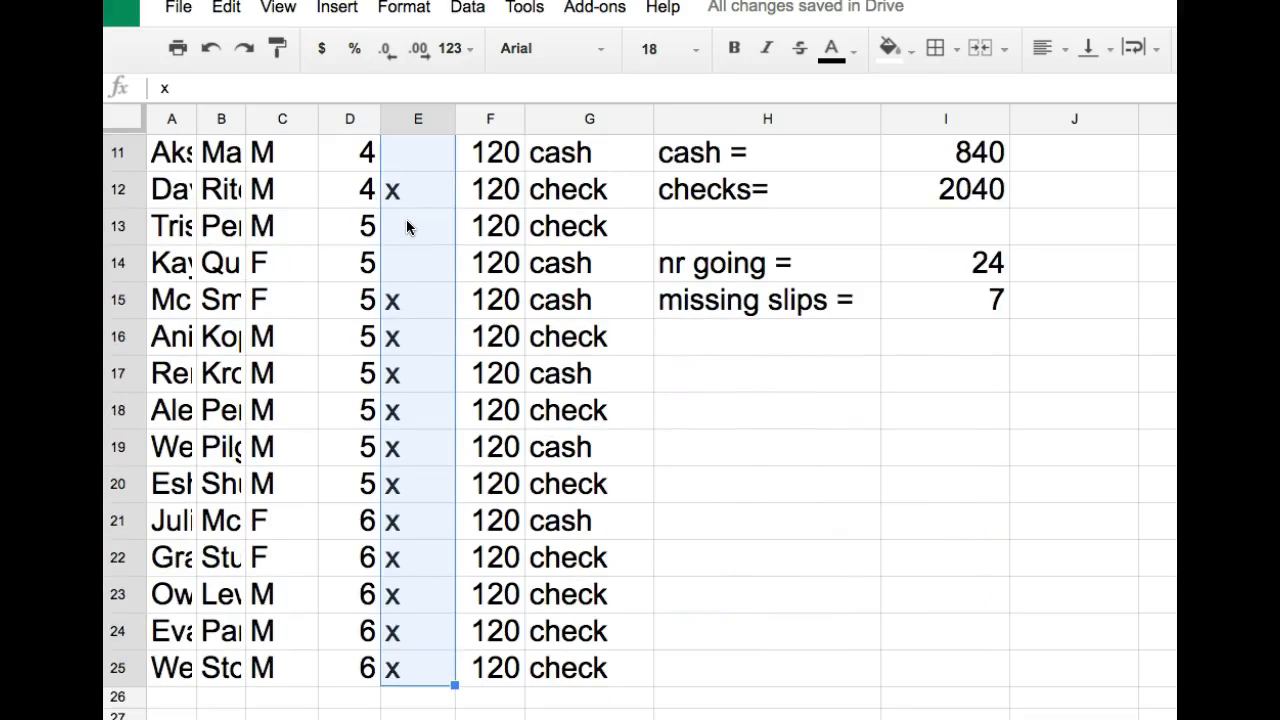
{"action": "left_click", "coordinate": [228, 10]}
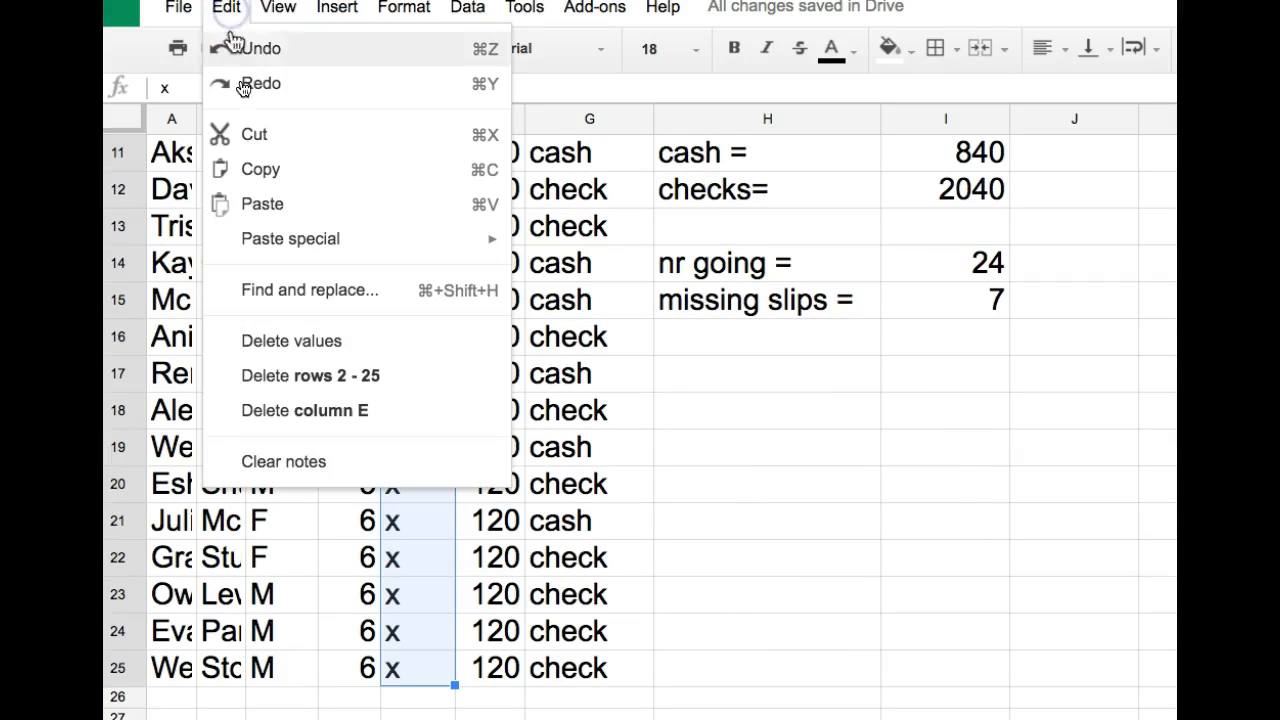
{"action": "left_click", "coordinate": [300, 342]}
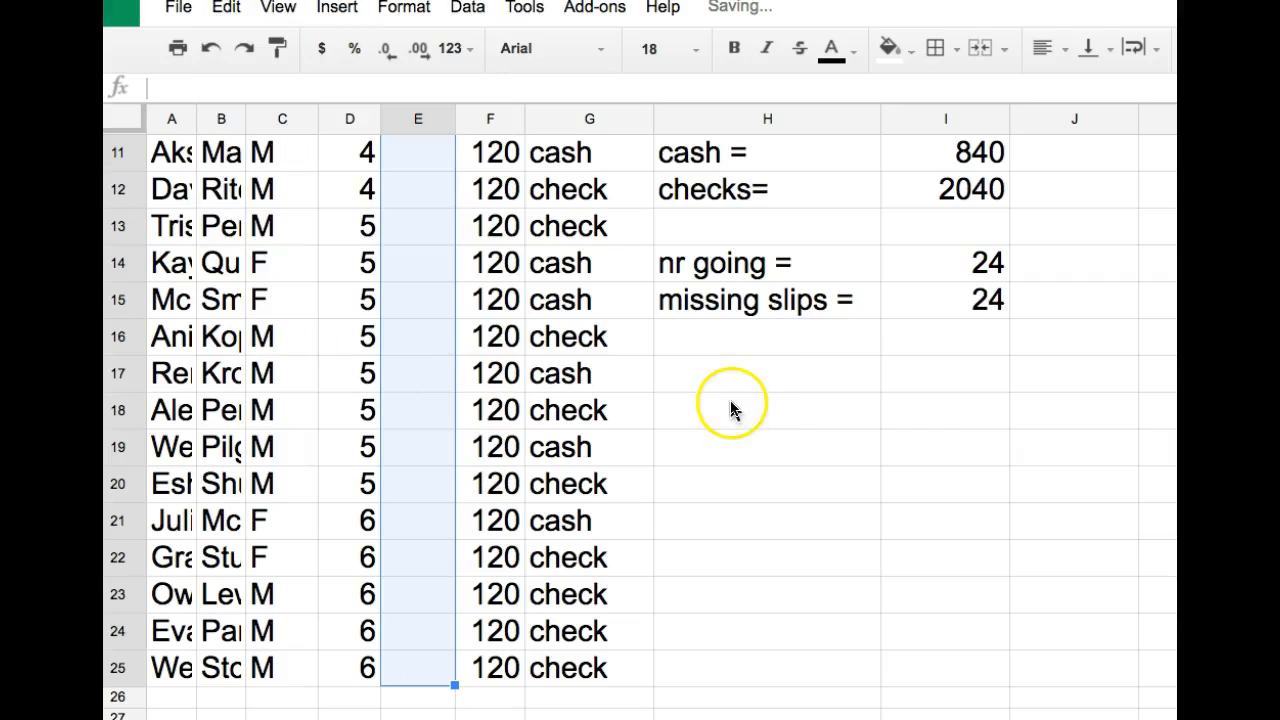
- Enter an x in each permission slip cell from E3 through E14
{"action": "left_click", "coordinate": [410, 205]}
{"action": "key", "text": "Up"}
{"action": "key", "text": "Up"}
{"action": "key", "text": "Up"}
{"action": "key", "text": "Up"}
{"action": "key", "text": "Up"}
{"action": "key", "text": "Up"}
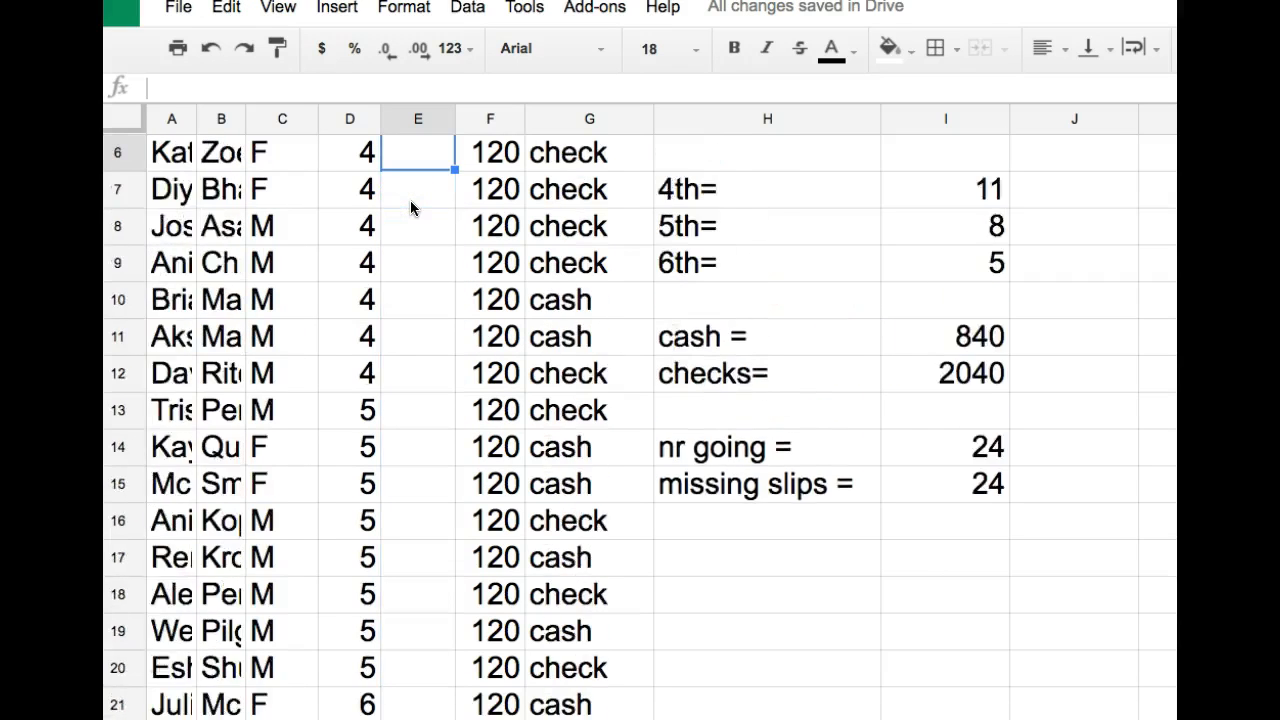
{"action": "key", "text": "Up"}
{"action": "key", "text": "Up"}
{"action": "key", "text": "Up"}
{"action": "key", "text": "Up"}
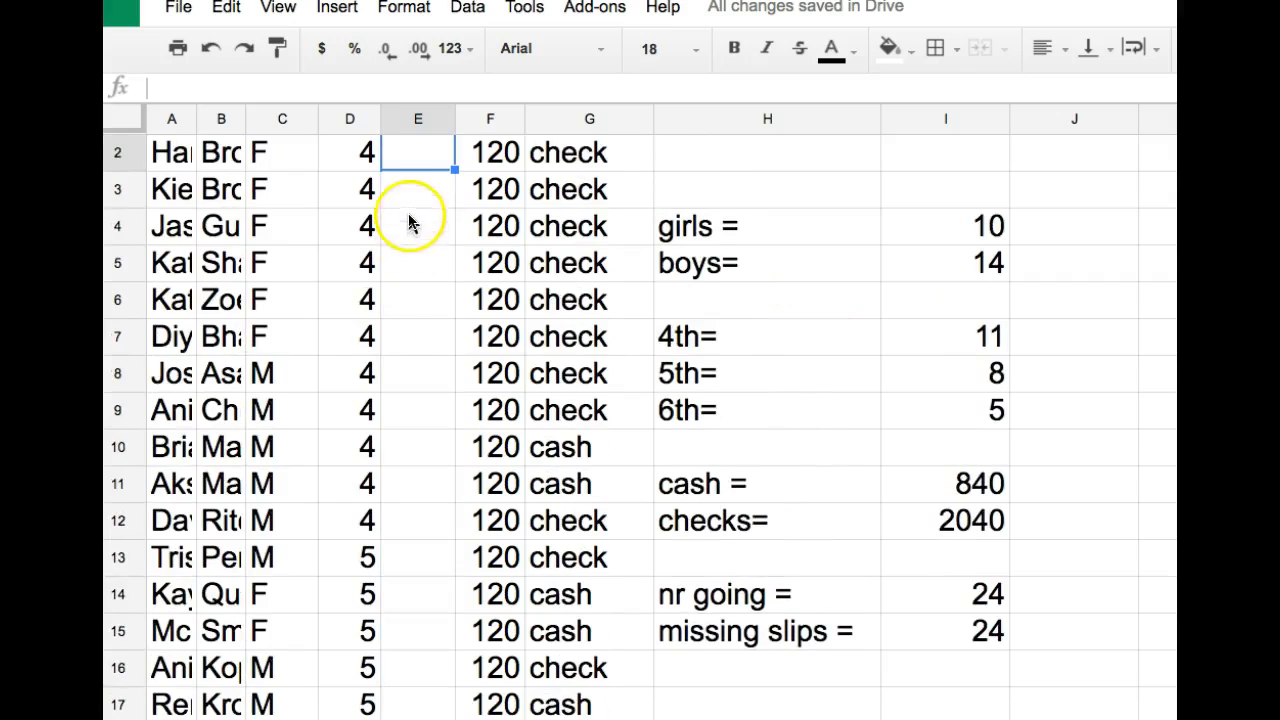
{"action": "left_click", "coordinate": [406, 192]}
{"action": "type", "text": "x"}
{"action": "key", "text": "Return"}
{"action": "type", "text": "x"}
{"action": "key", "text": "Return"}
{"action": "type", "text": "x"}
{"action": "key", "text": "Return"}
{"action": "type", "text": "x x x x x x"}
{"action": "key", "text": "Return"}
{"action": "type", "text": "x"}
{"action": "key", "text": "Return"}
{"action": "type", "text": "x"}
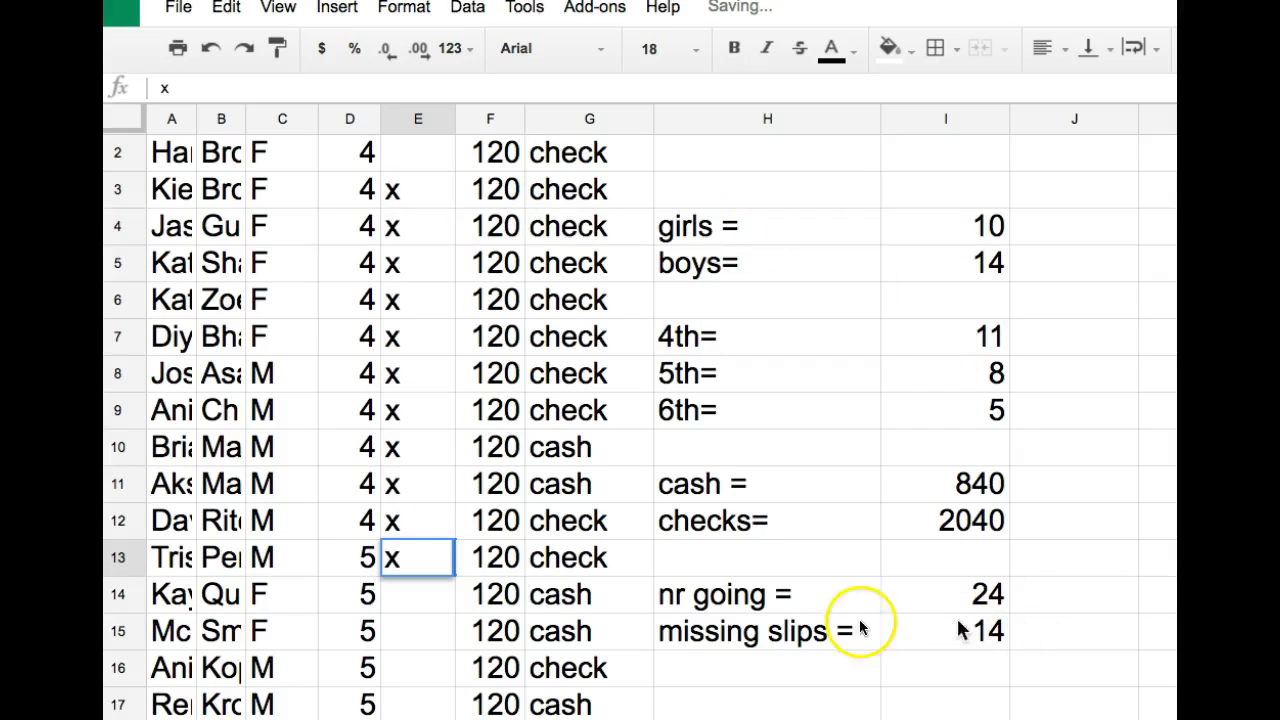
{"action": "left_click", "coordinate": [426, 603]}
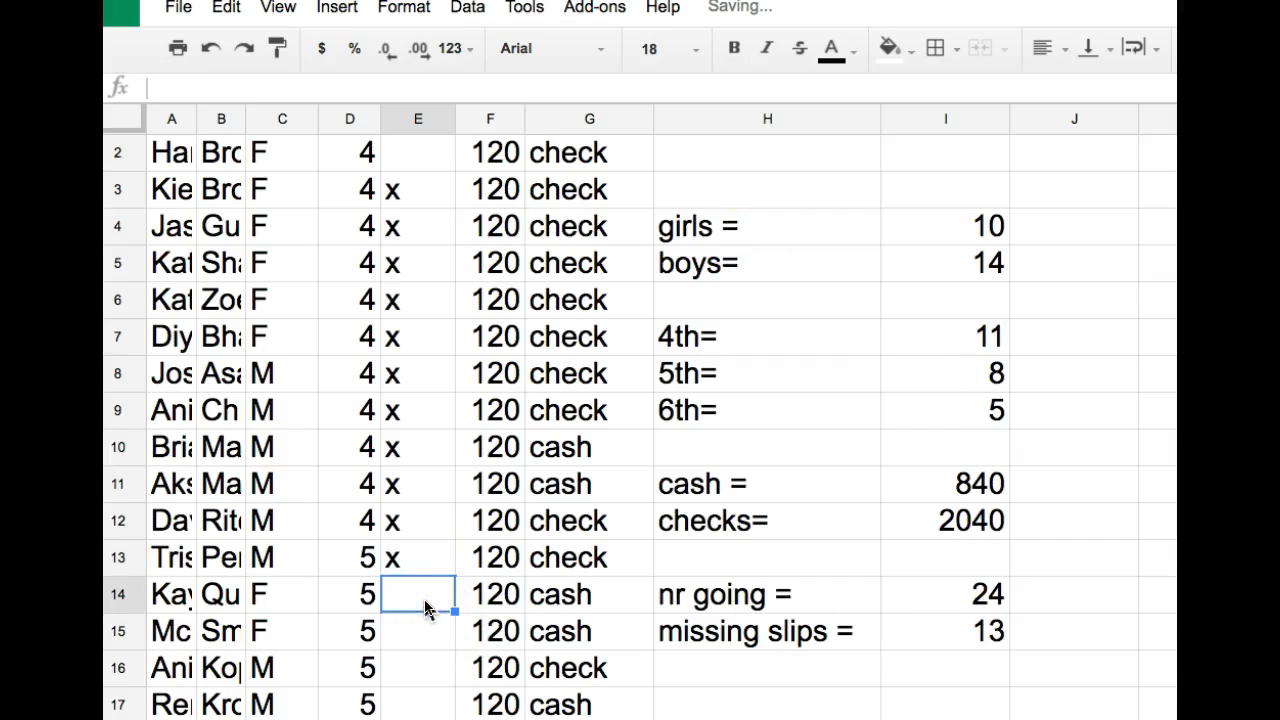
{"action": "type", "text": "x"}
{"action": "key", "text": "Return"}
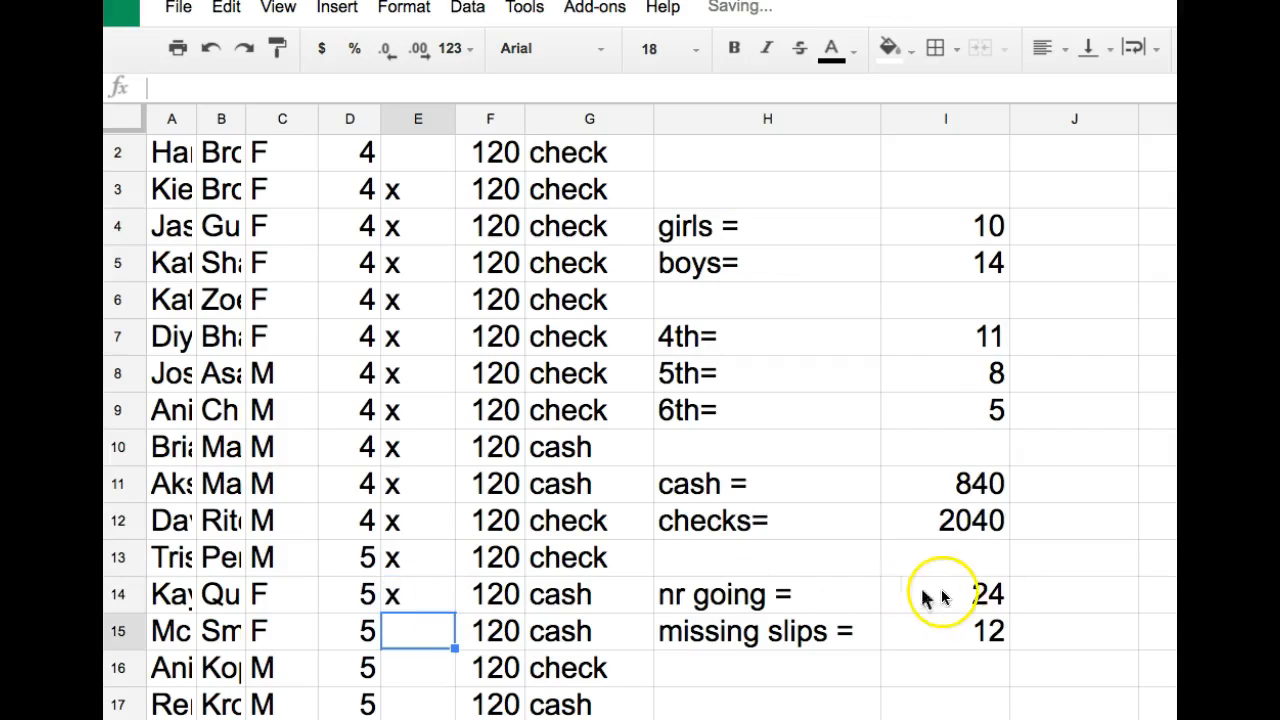